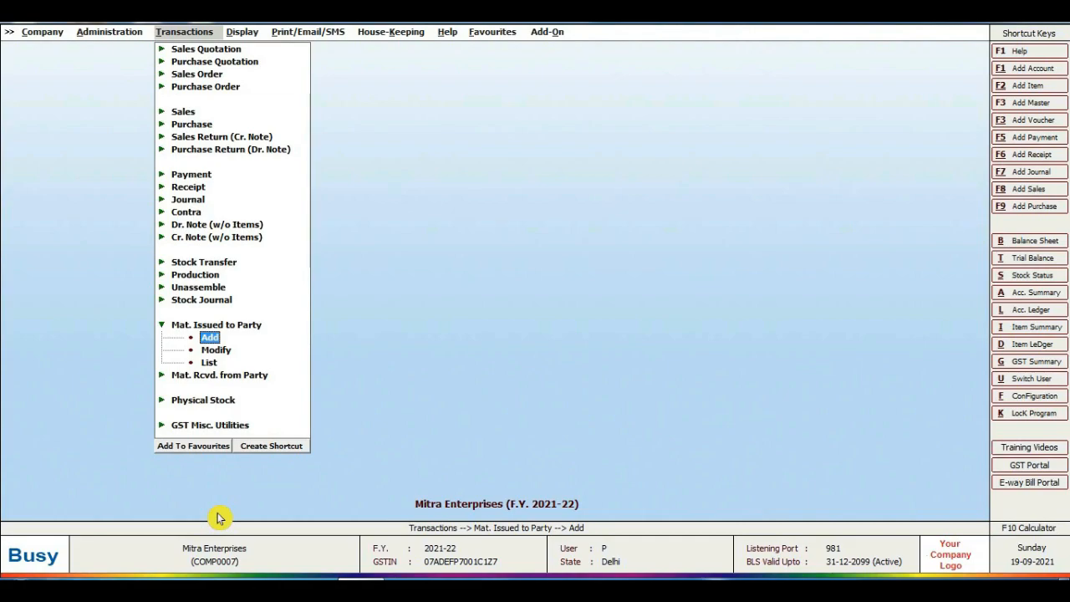
- Start a new Mat. Issued to Party voucher in the Main series
key(Return)
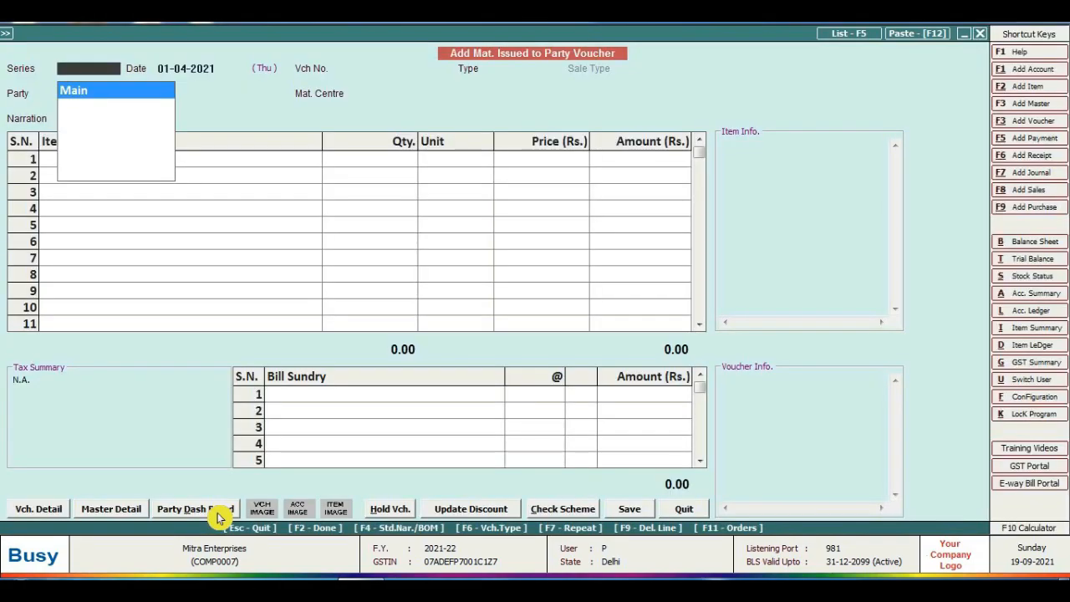
key(Return)
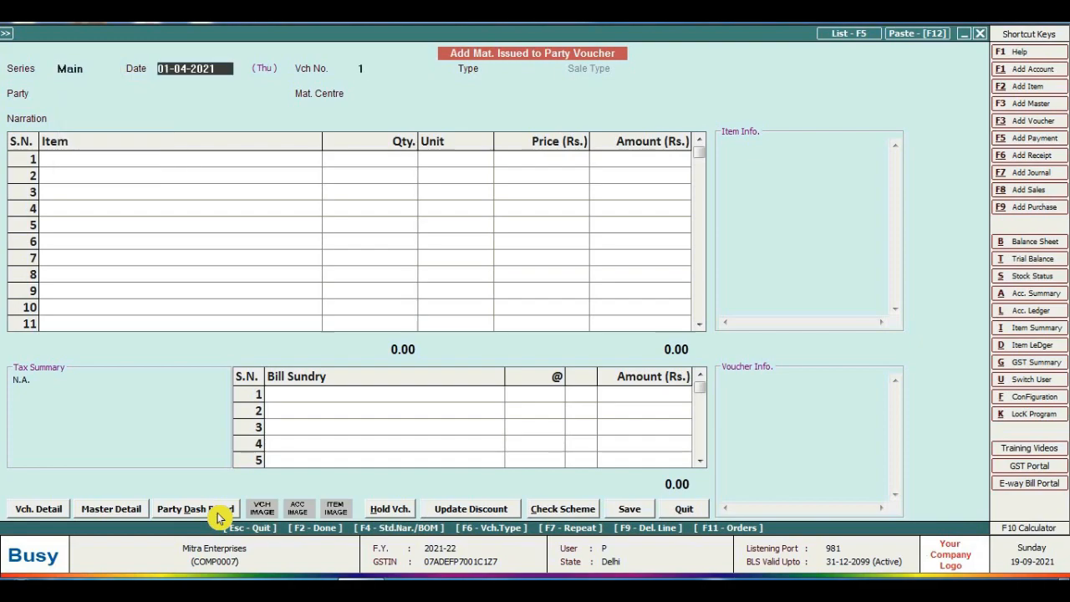
text(1)
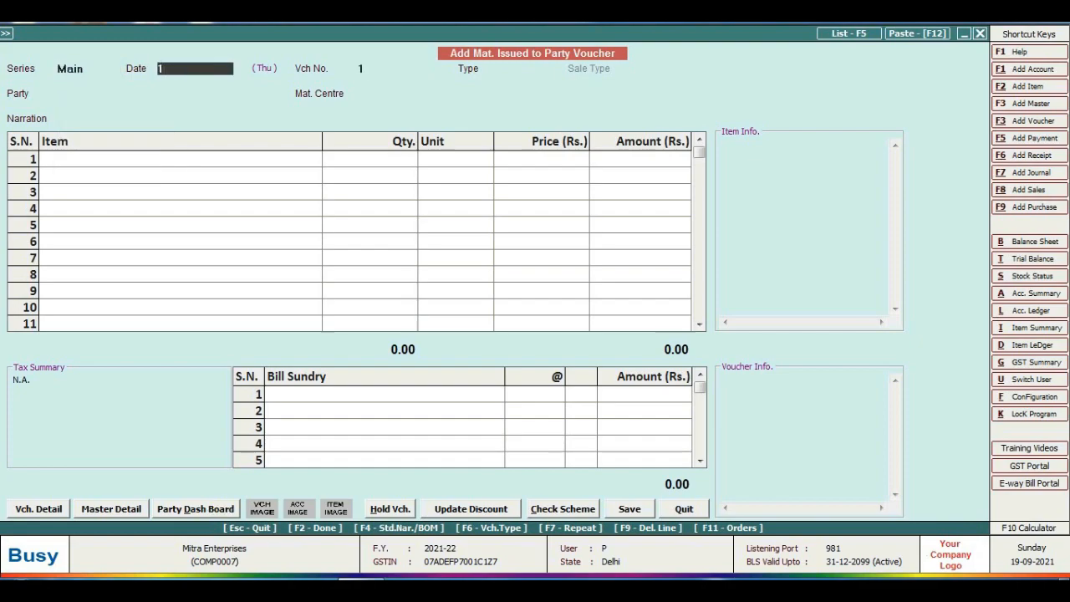
text(6)
key(Return)
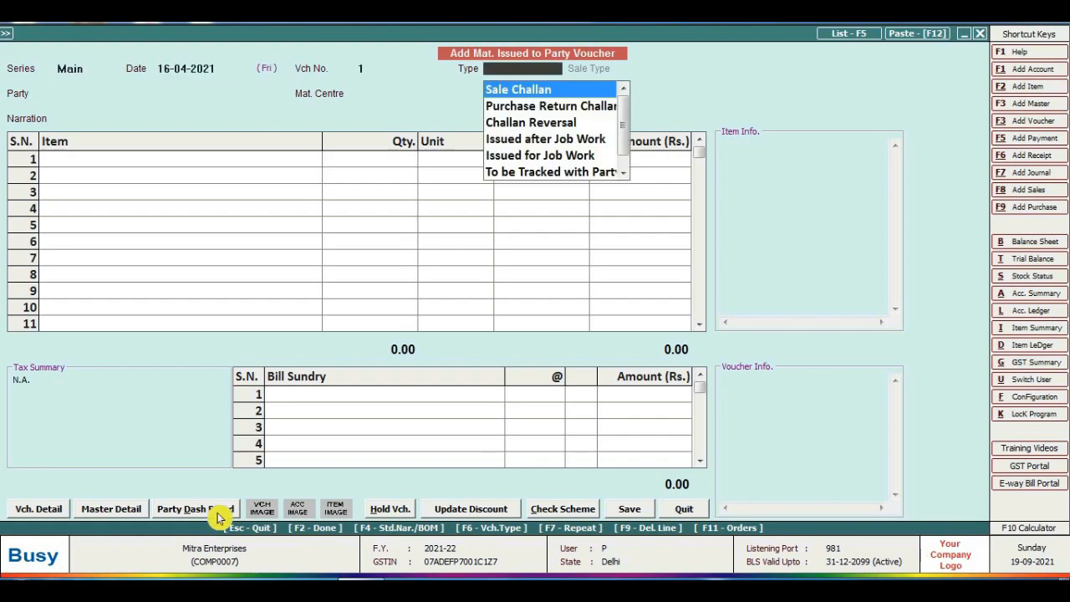
key(Escape)
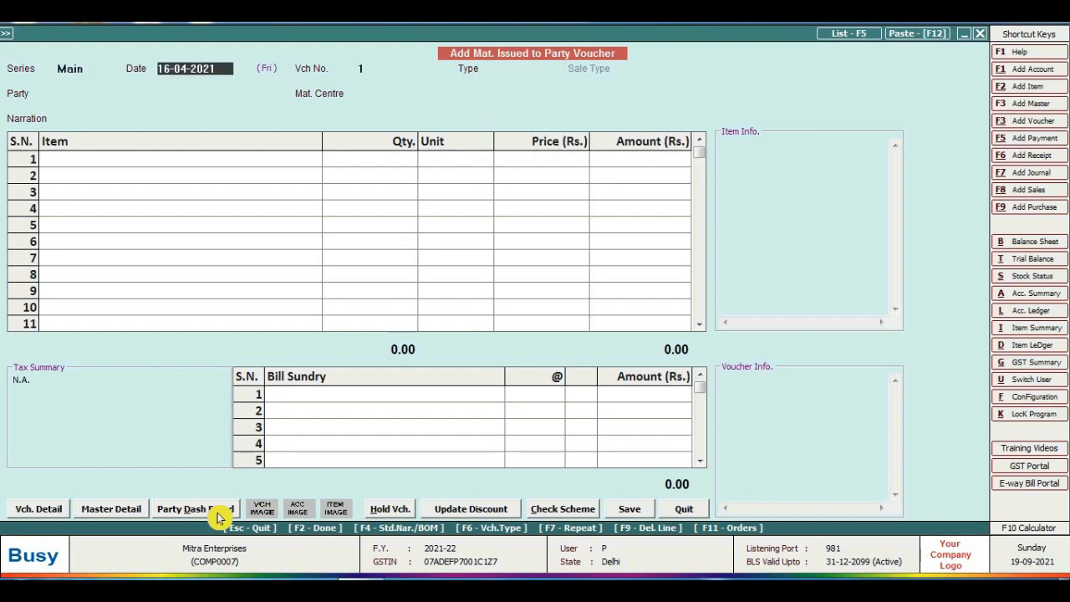
- Set the voucher date to 16-09-2021
text(1)
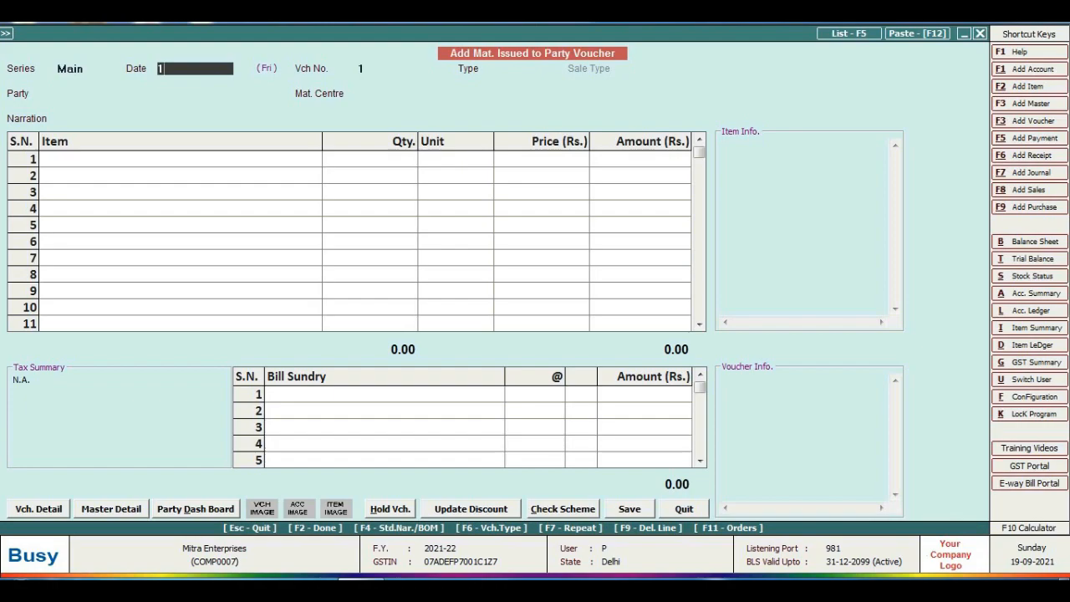
text(6-)
text(09)
key(Return)
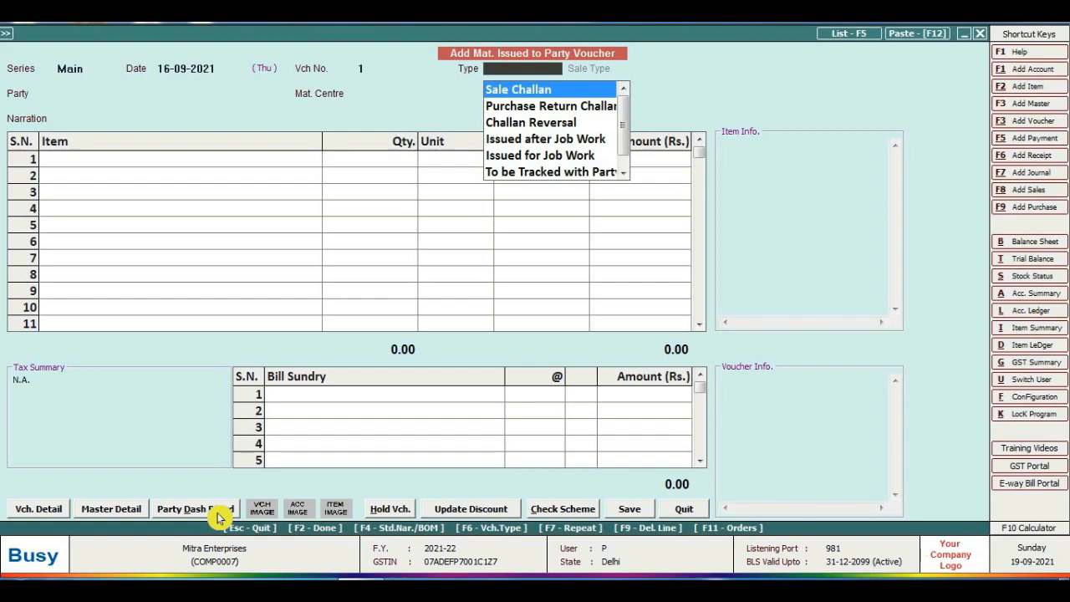
- Set the voucher type to Issued for Job Work
key(Down)
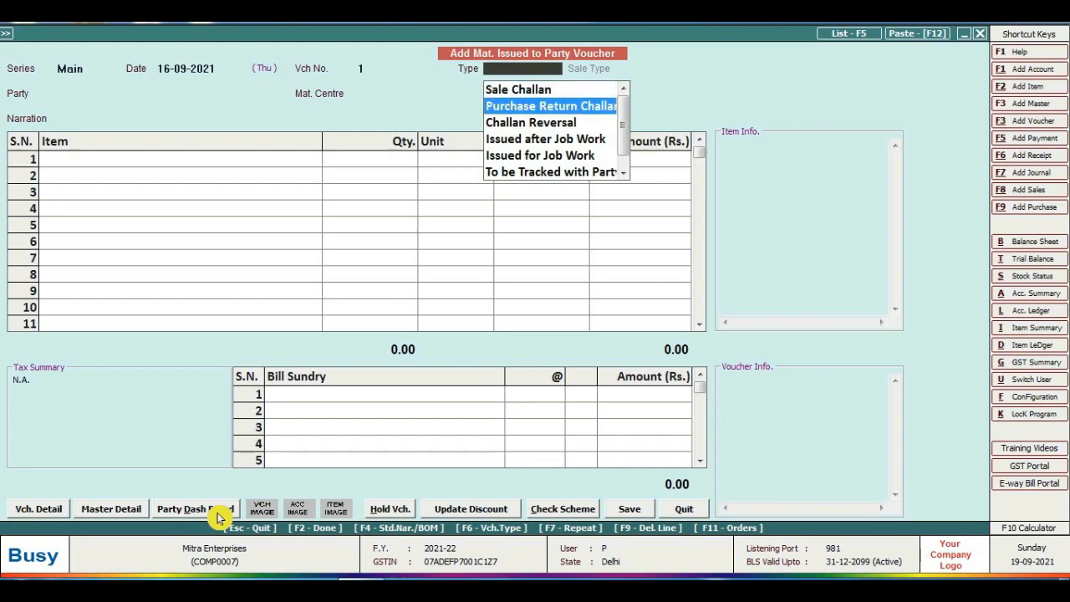
key(Down)
key(Down)
key(Down)
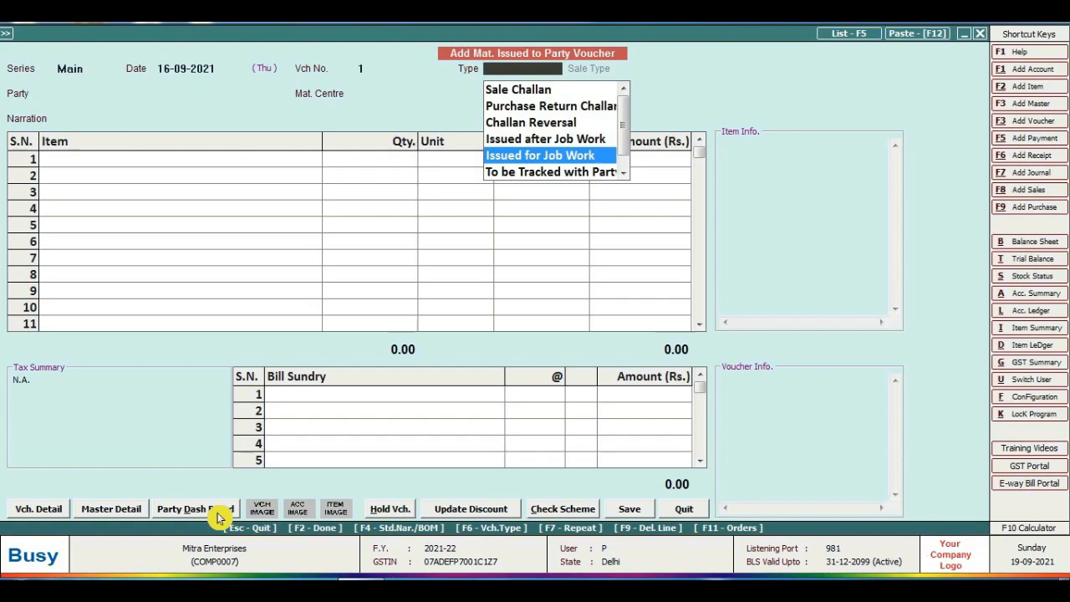
key(Return)
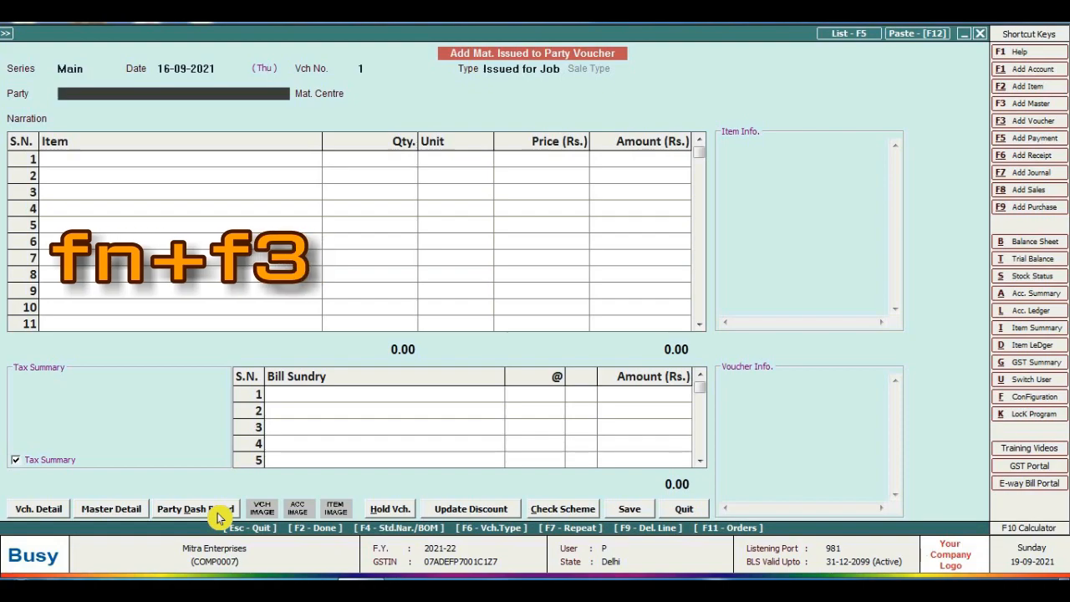
- Create a new party account from the voucher named RITU FABRICATION, leaving the alias blank and keeping the same print name
key(F3)
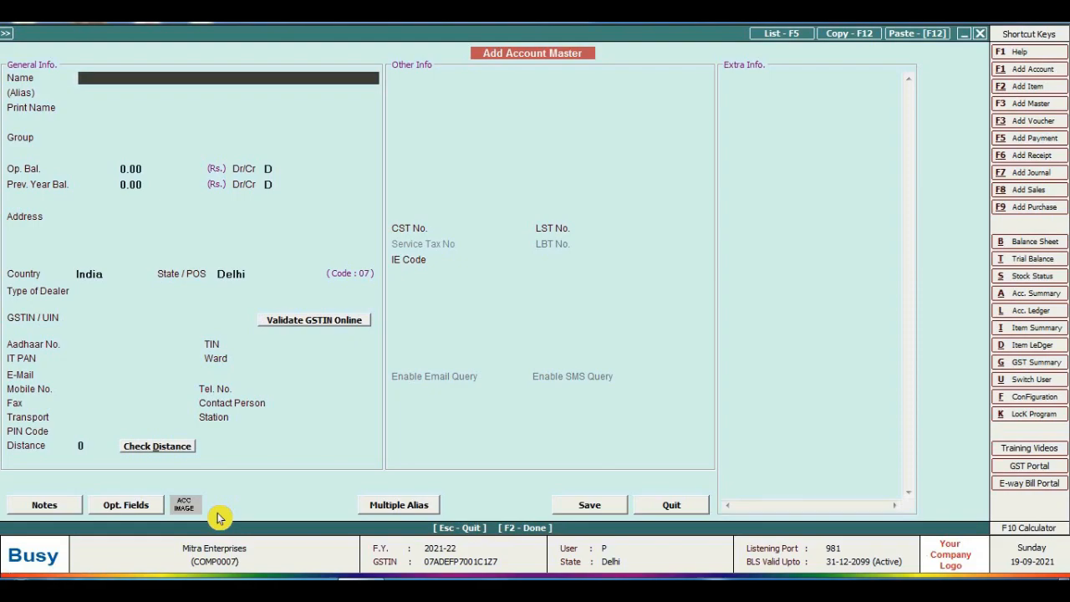
text(RITU FABRICATION)
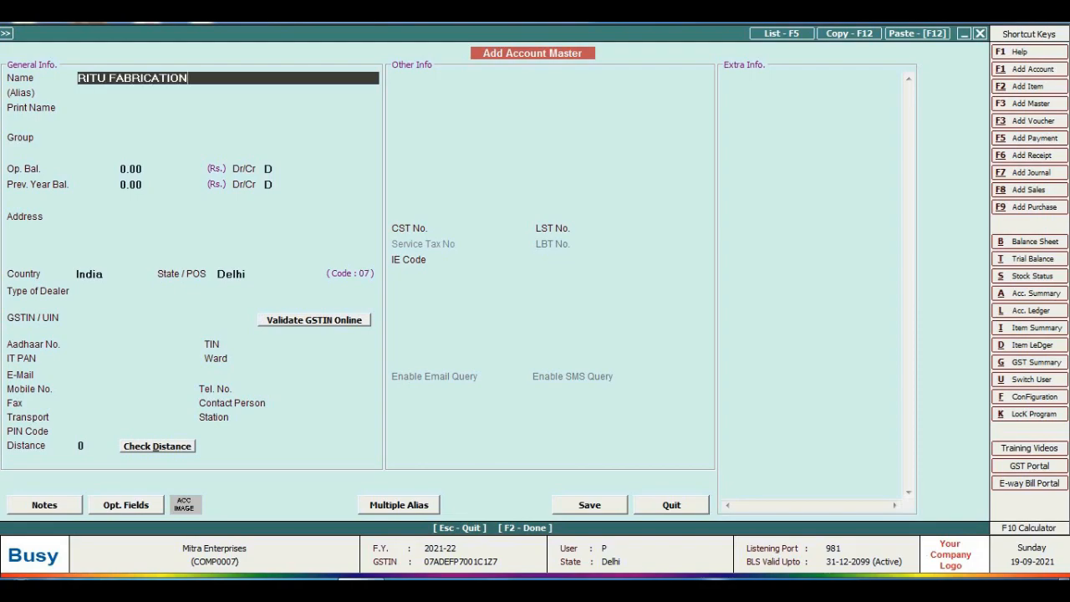
key(Return)
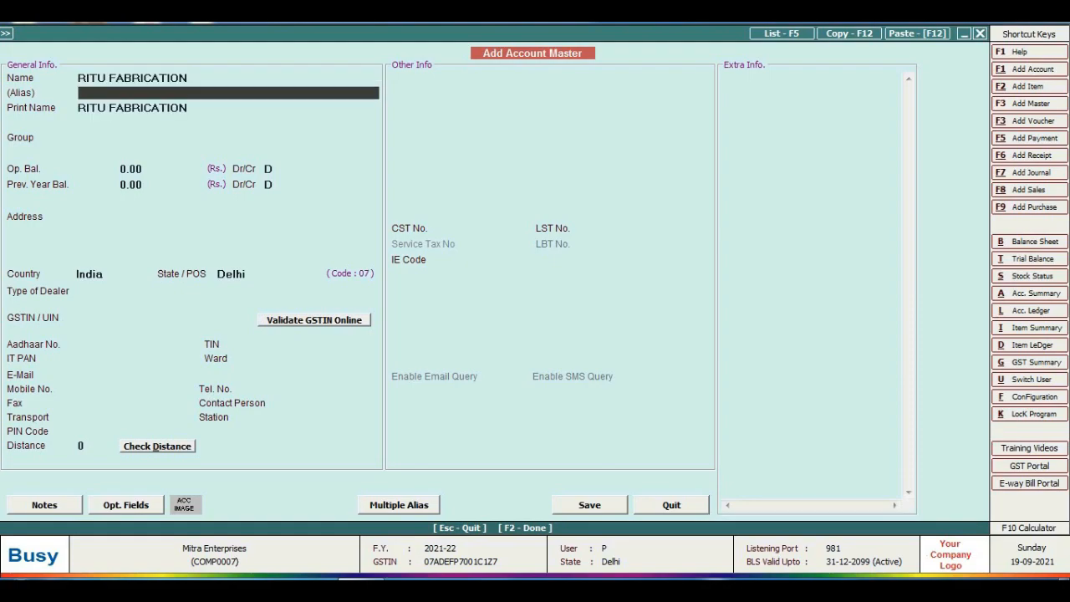
key(Return)
key(Return)
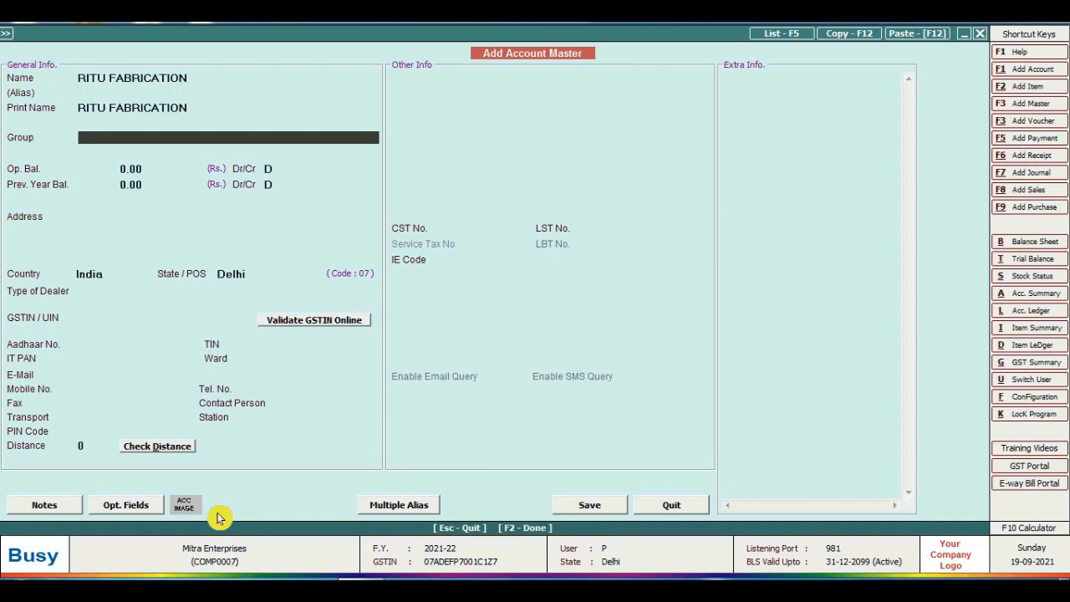
- Assign the account to the Sundry Creditors group and keep the default zero opening and previous year balances
text(CRE)
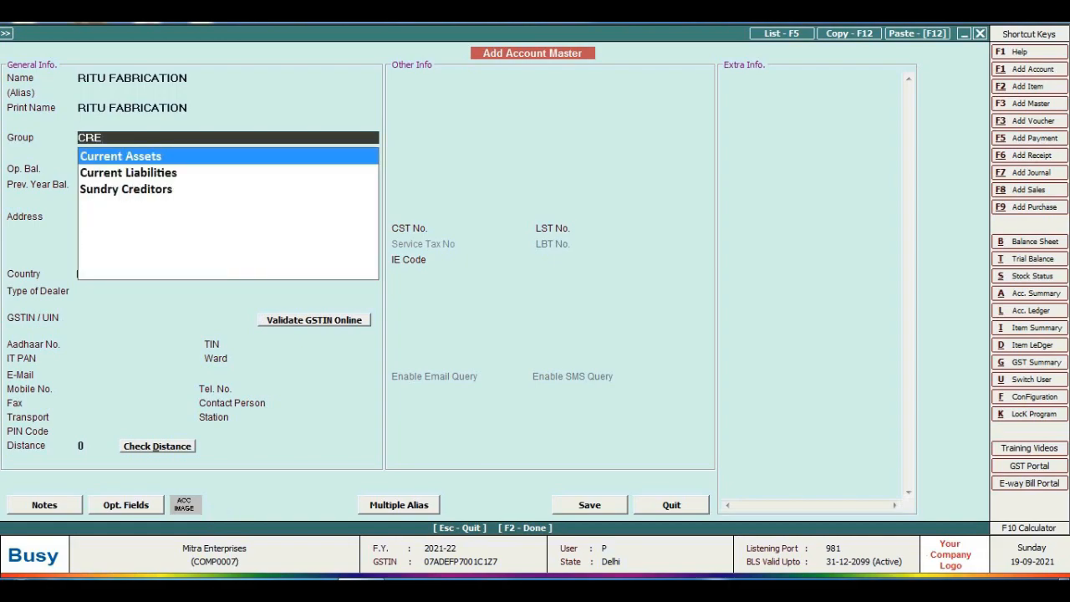
key(Down)
key(Down)
key(Return)
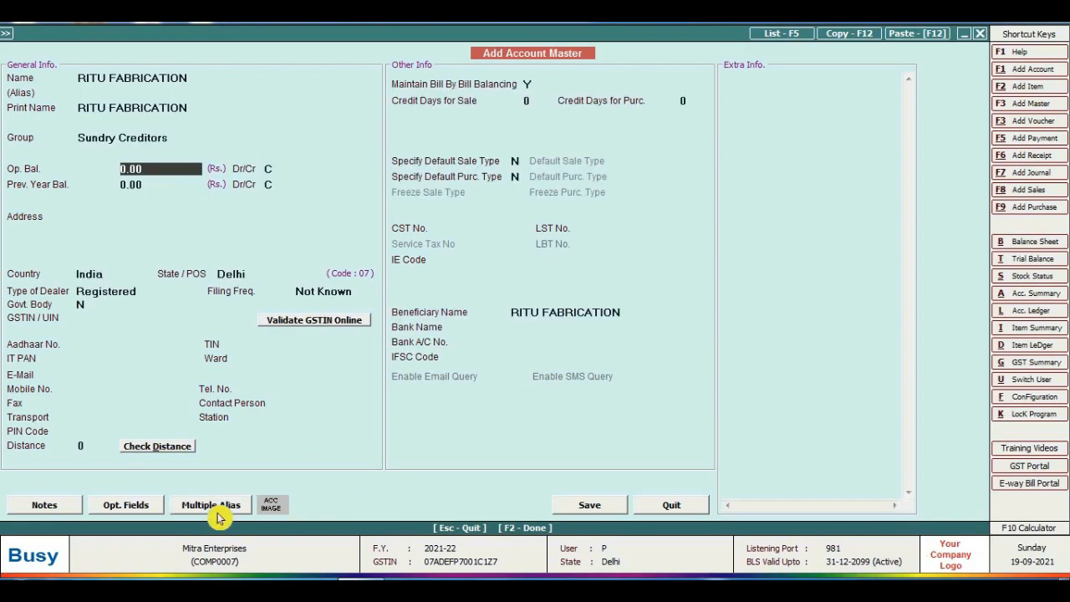
key(Return)
key(Return)
key(Return)
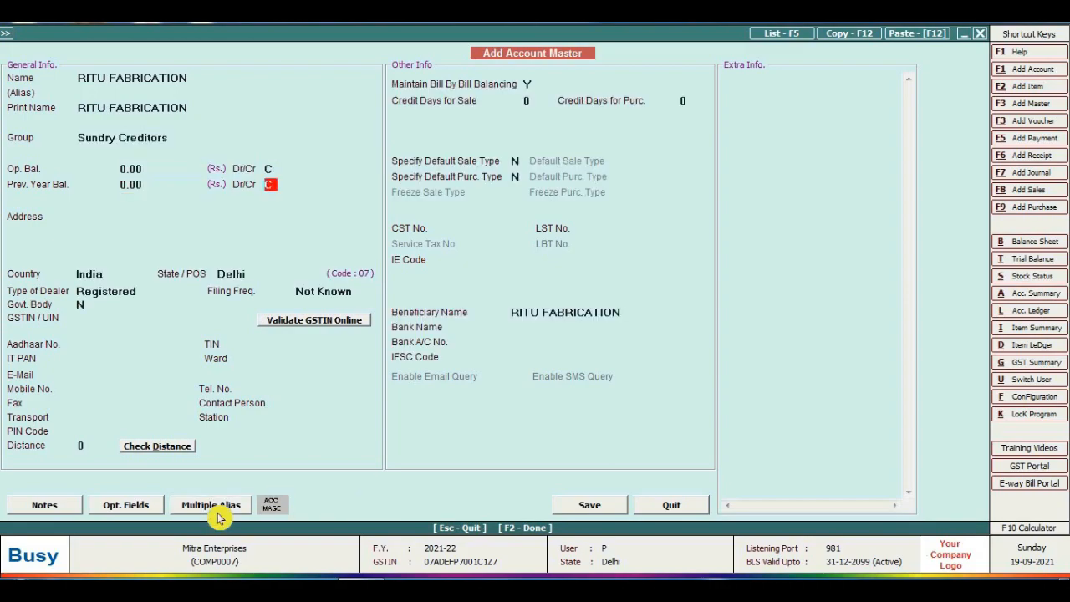
key(Return)
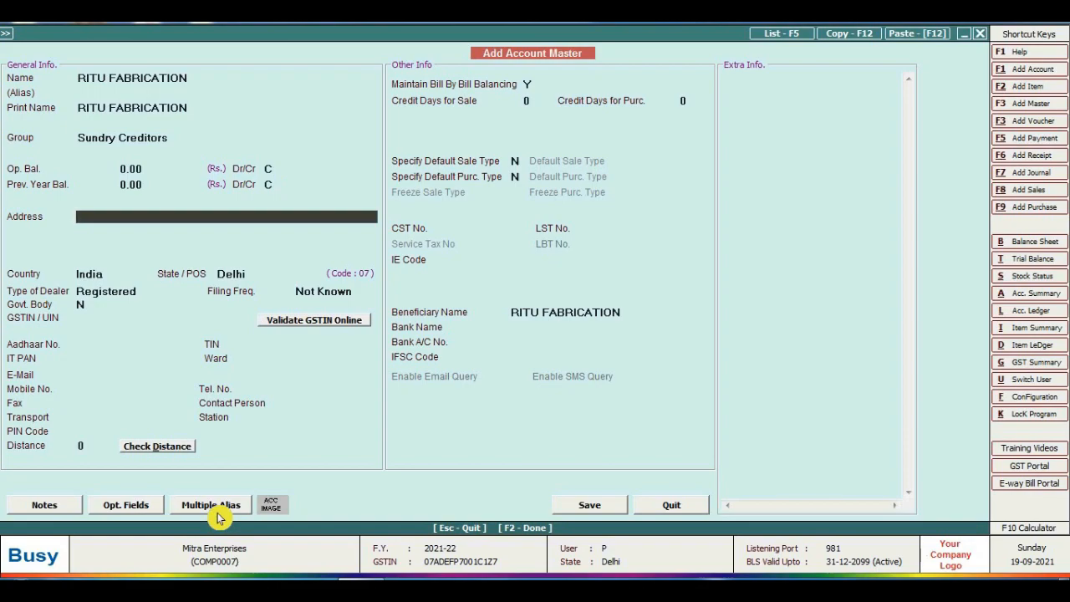
- Enter the party's address on the first two address lines and leave the remaining lines blank
text(DILSHAD GARDEN)
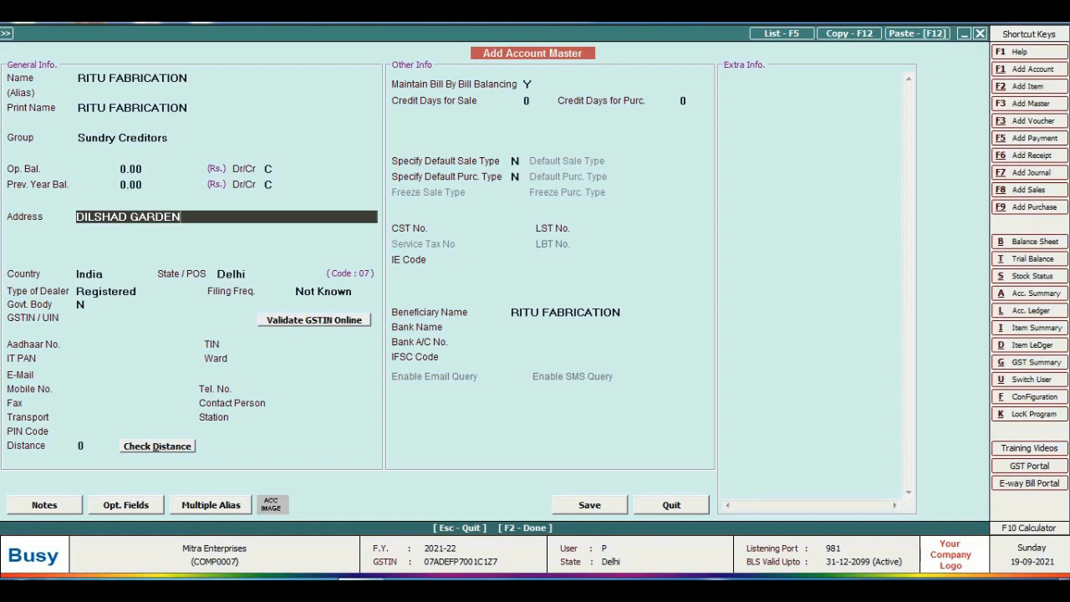
key(Return)
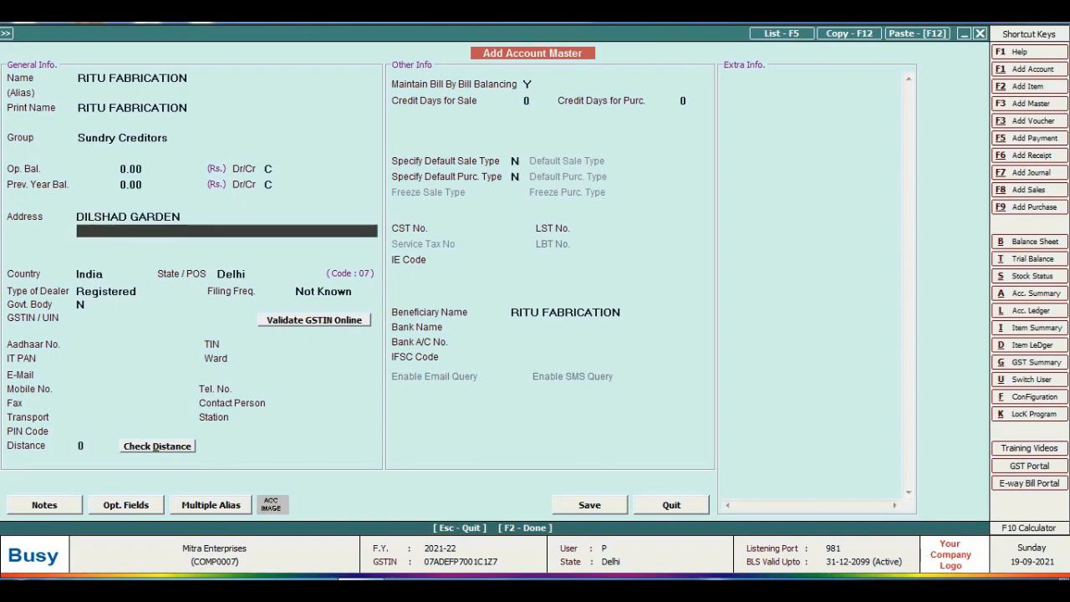
text(DELHI)
key(Return)
key(Return)
key(Return)
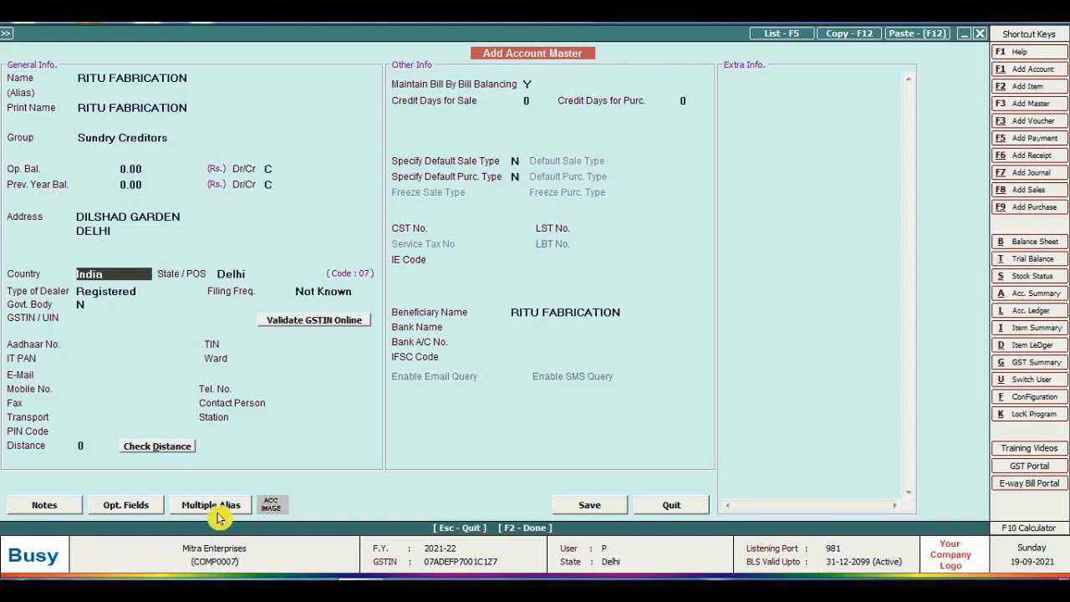
- Keep country India and state Delhi, set the dealer type to Un-Registered, and save the account
key(Return)
key(Return)
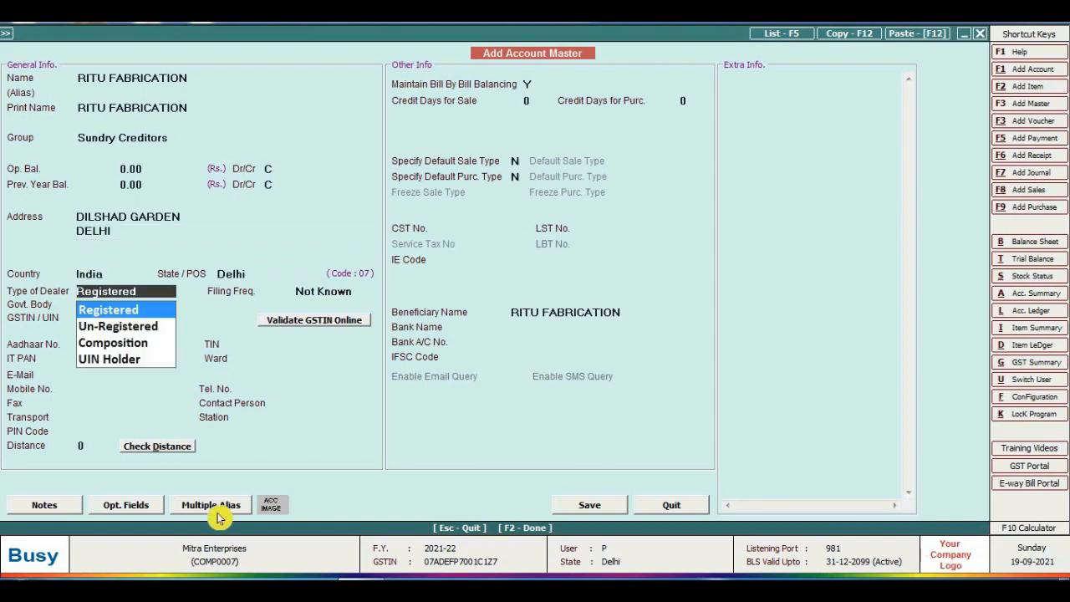
key(Down)
key(Down)
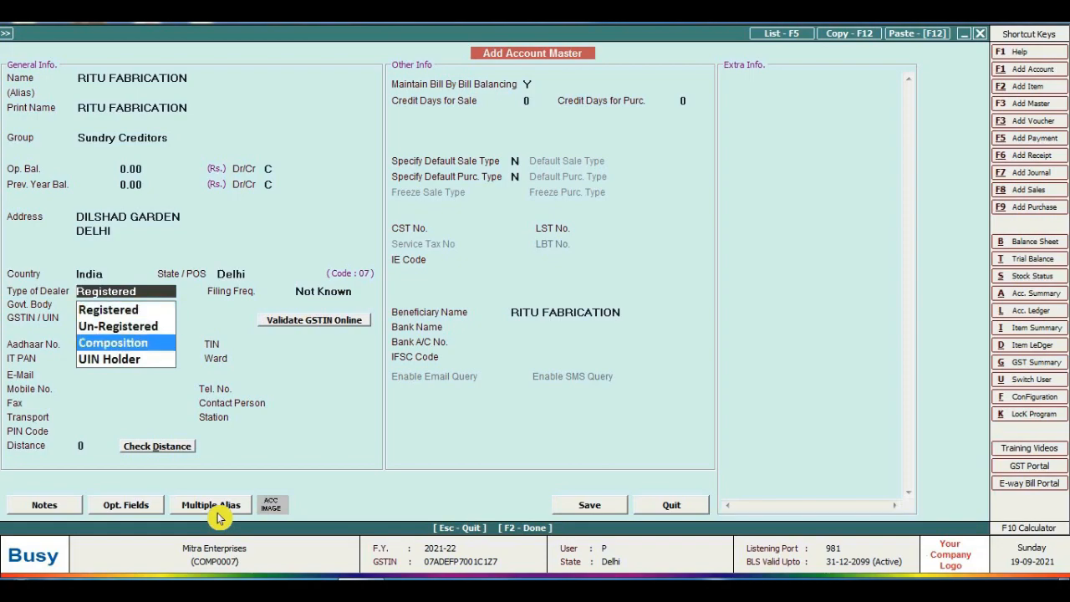
key(Up)
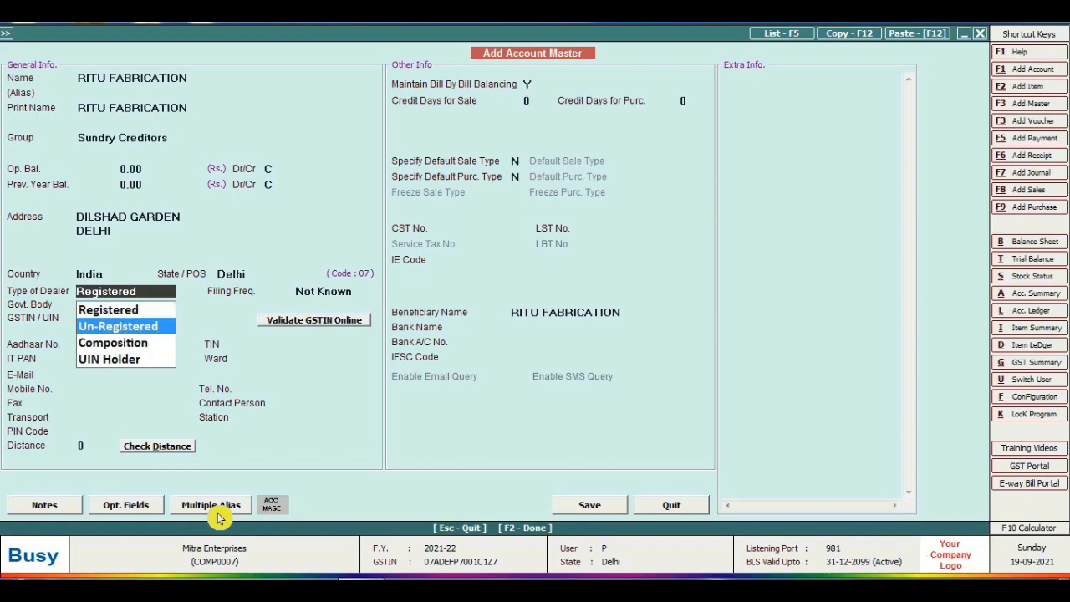
key(Return)
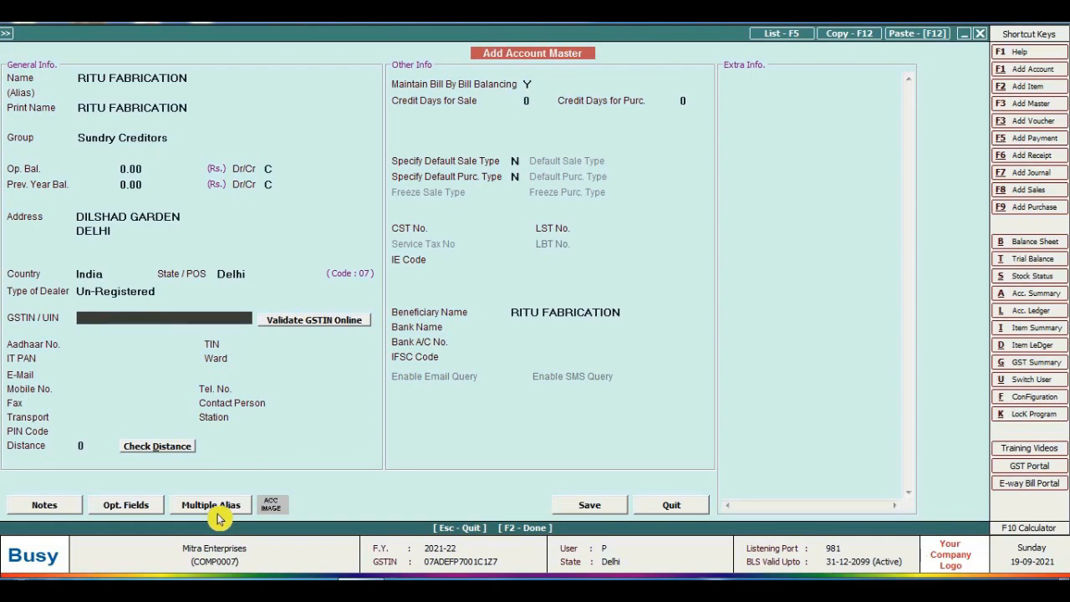
click(595, 505)
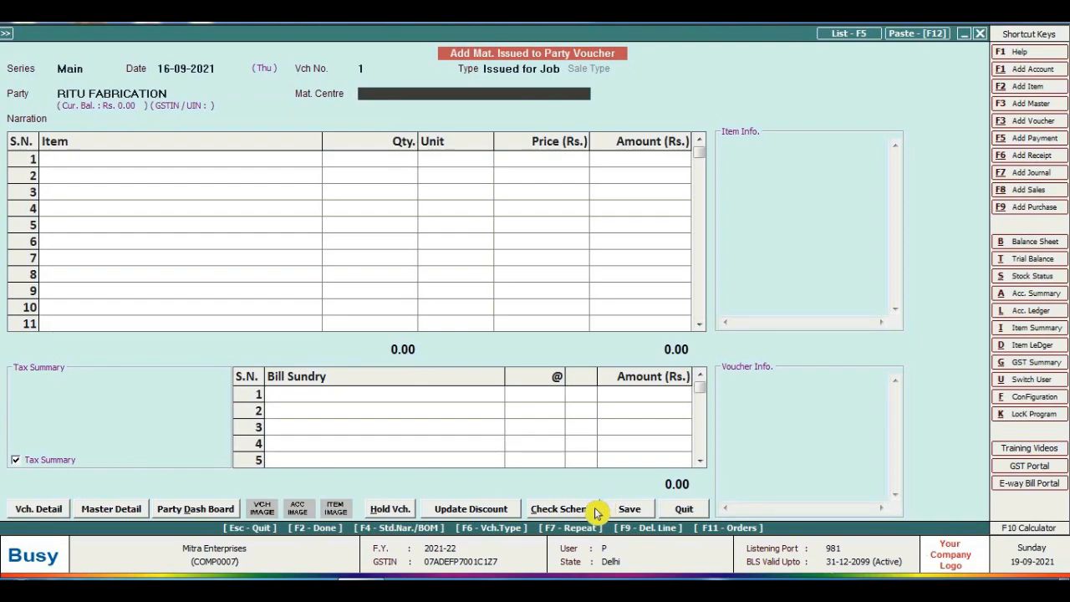
- Set the voucher's material centre to RAW MATERIALS GODOWN and leave the narration blank
text(RA)
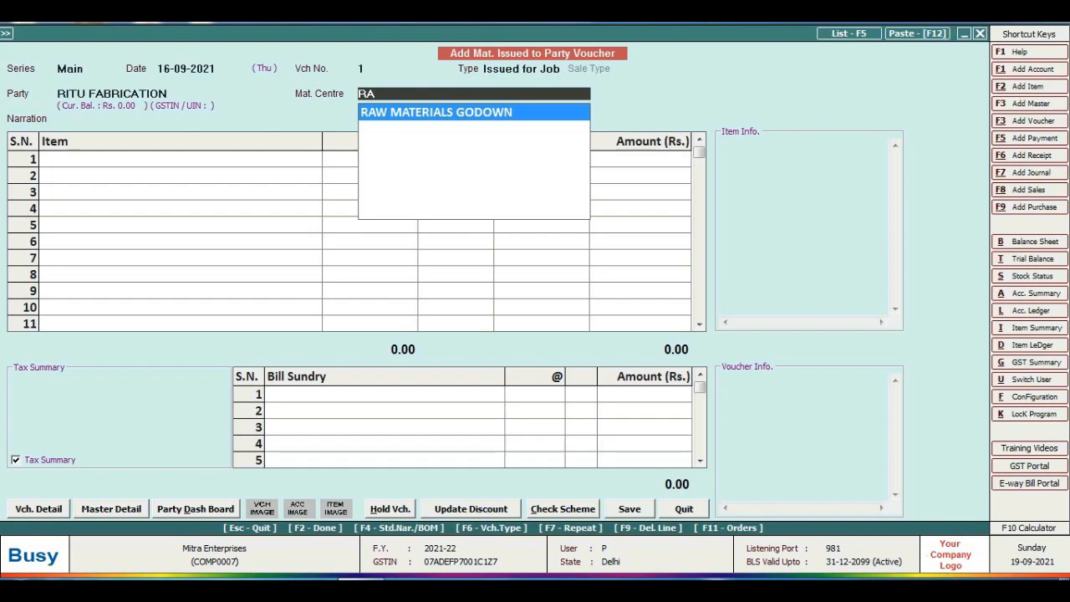
key(Return)
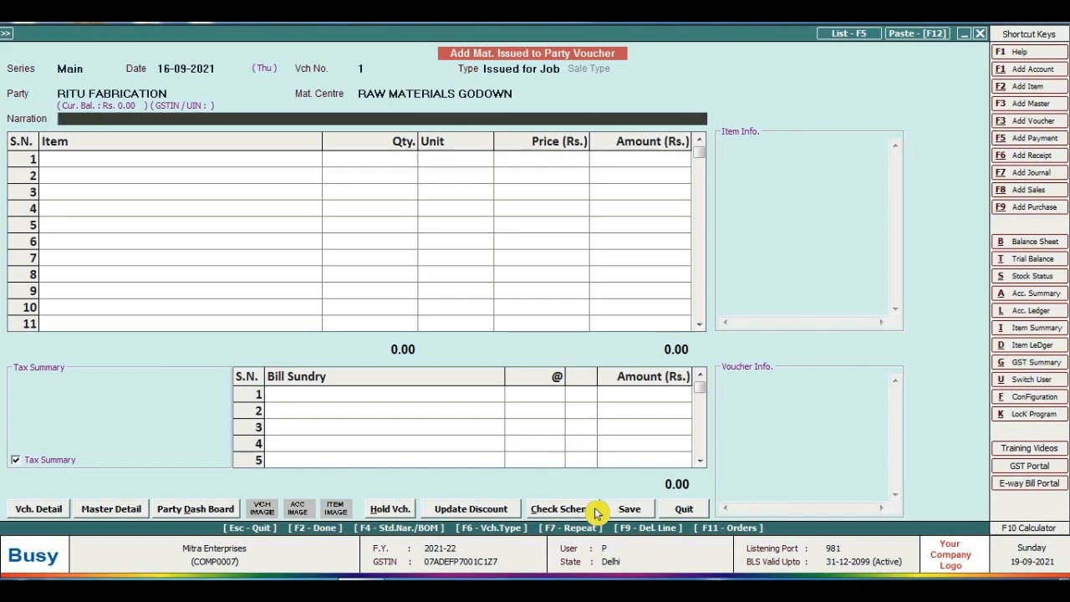
key(Return)
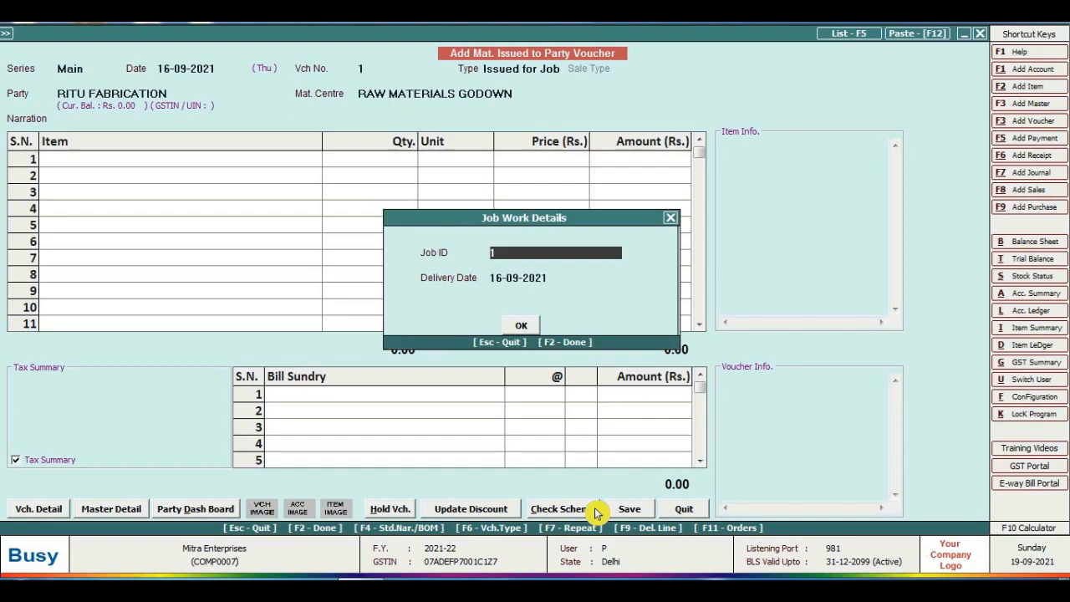
- Accept job ID 1 and delivery date 16-09-2021 in the job work details
key(Return)
key(Return)
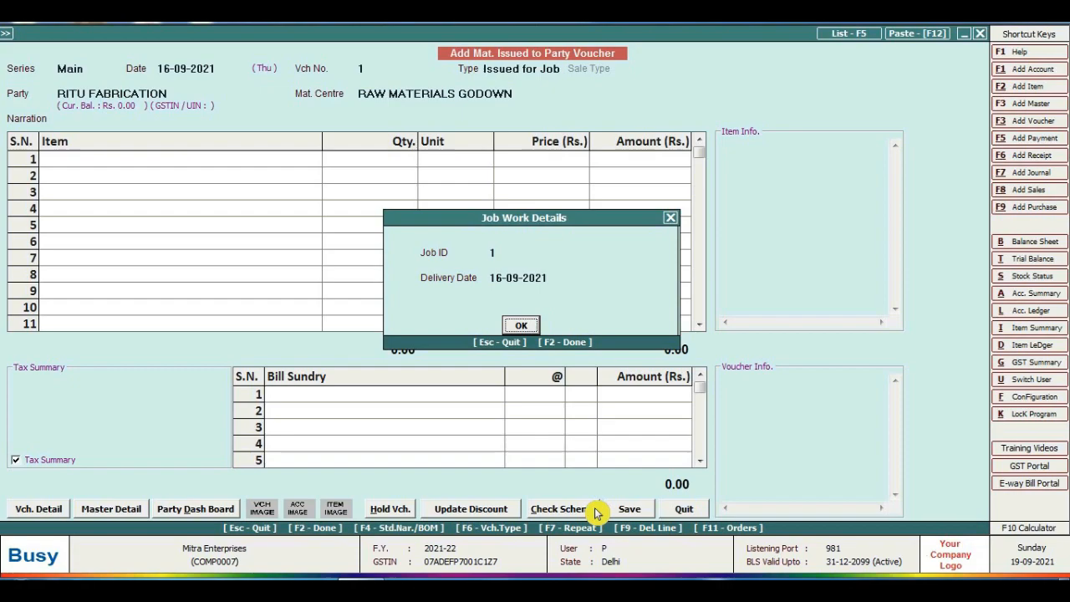
key(Return)
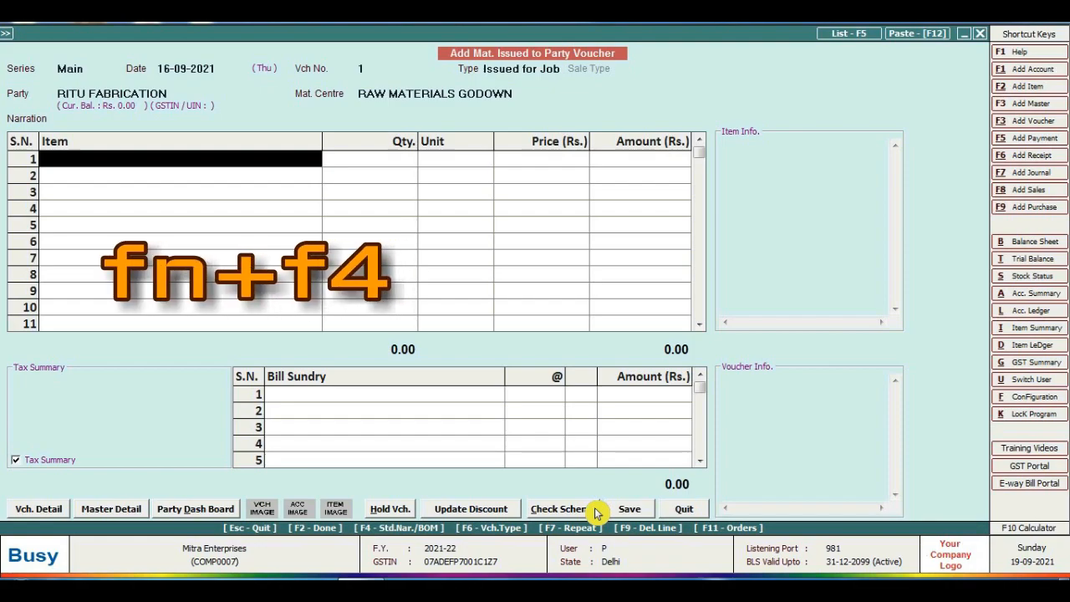
- Fill the voucher's first item line from bill of material 101 for a quantity of 300 Pcs
key(F4)
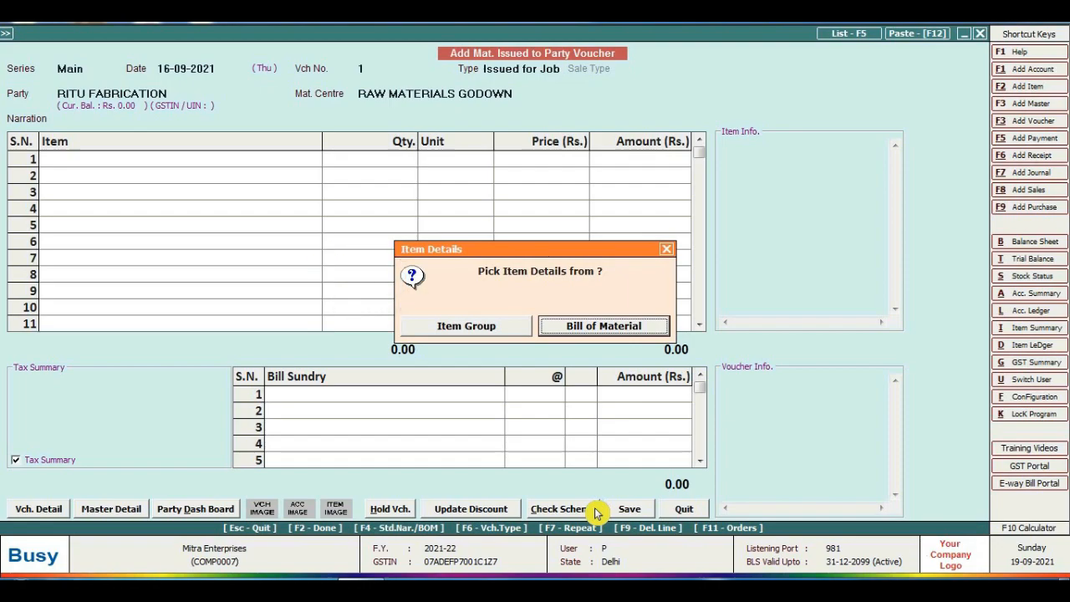
key(Return)
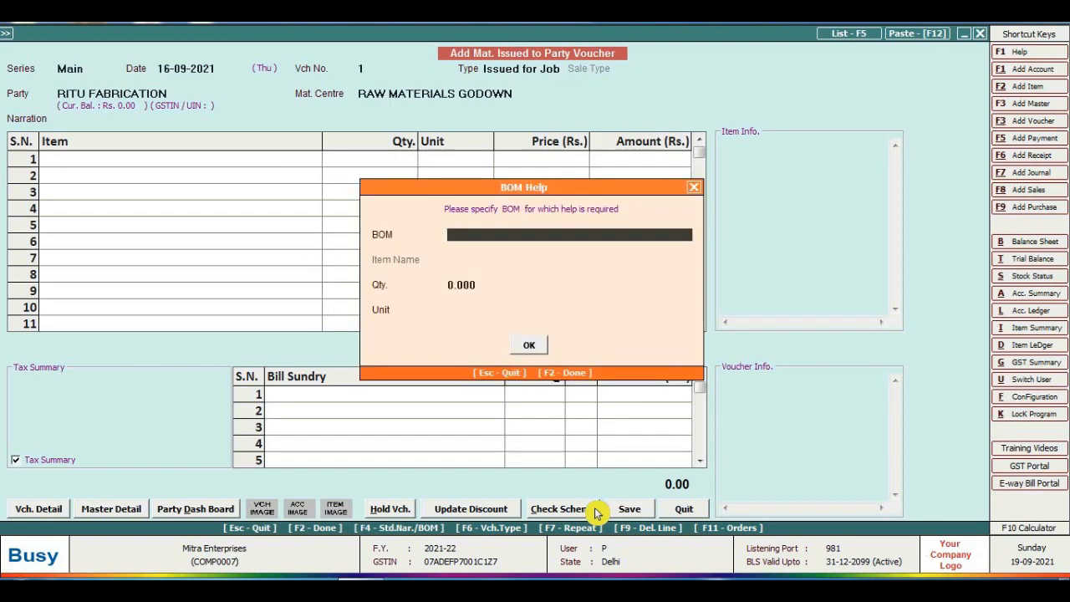
text(101)
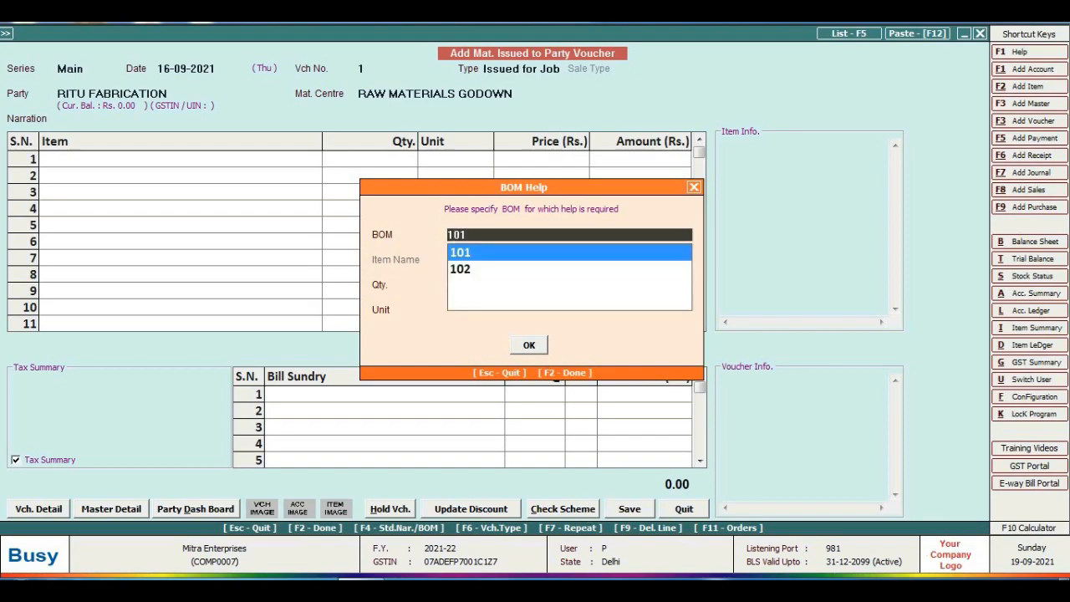
key(Return)
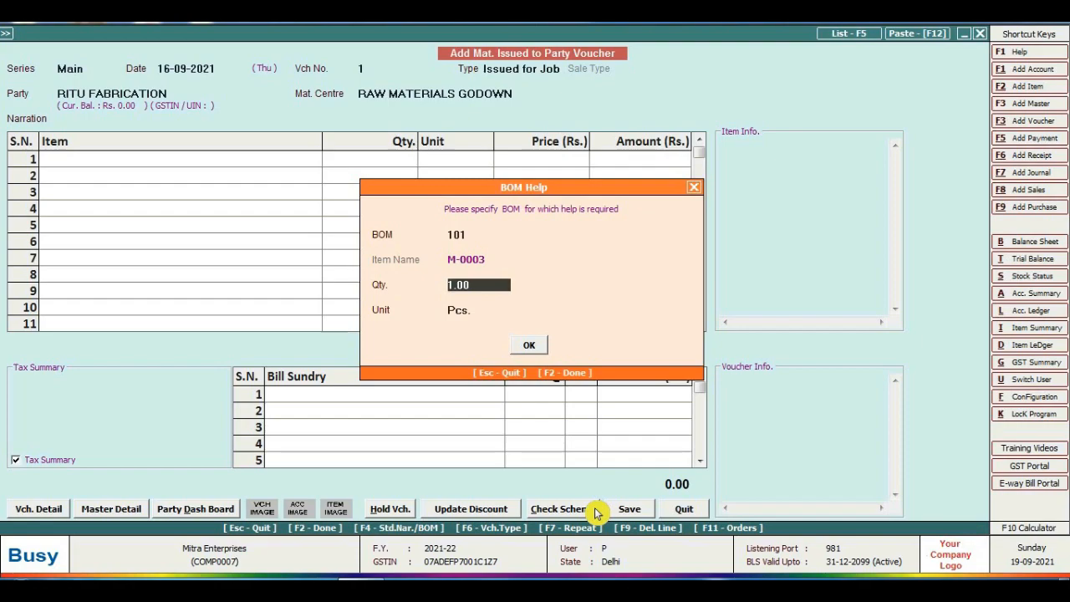
text(300)
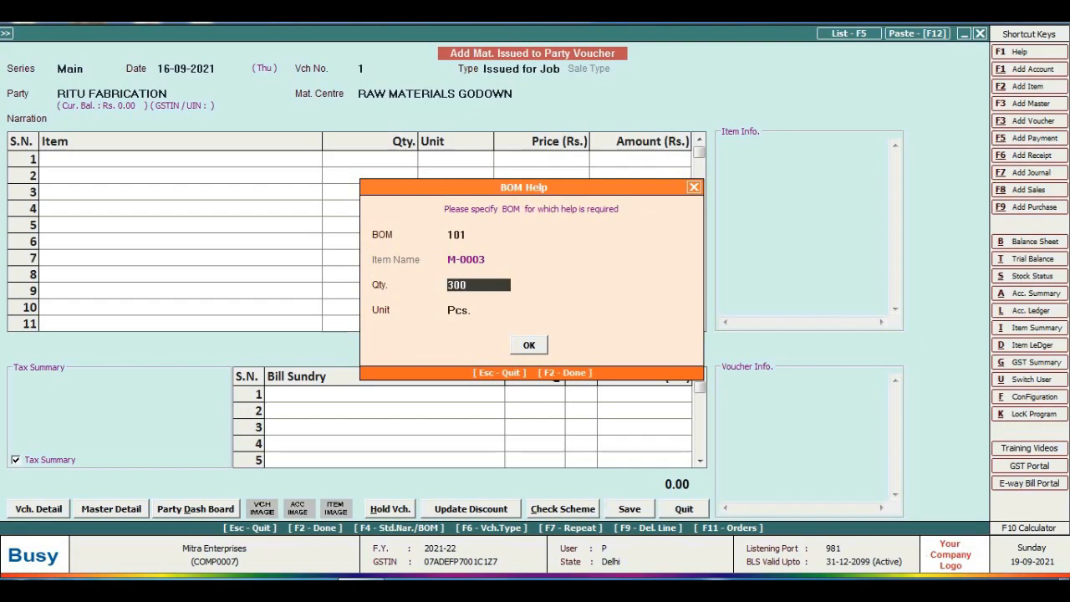
key(Return)
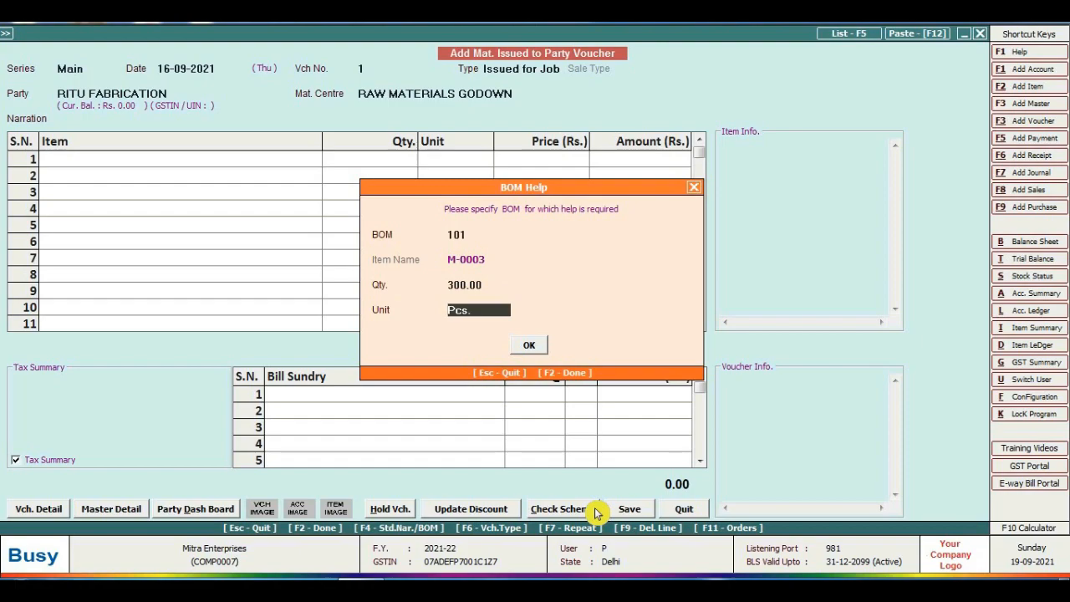
key(Return)
key(Return)
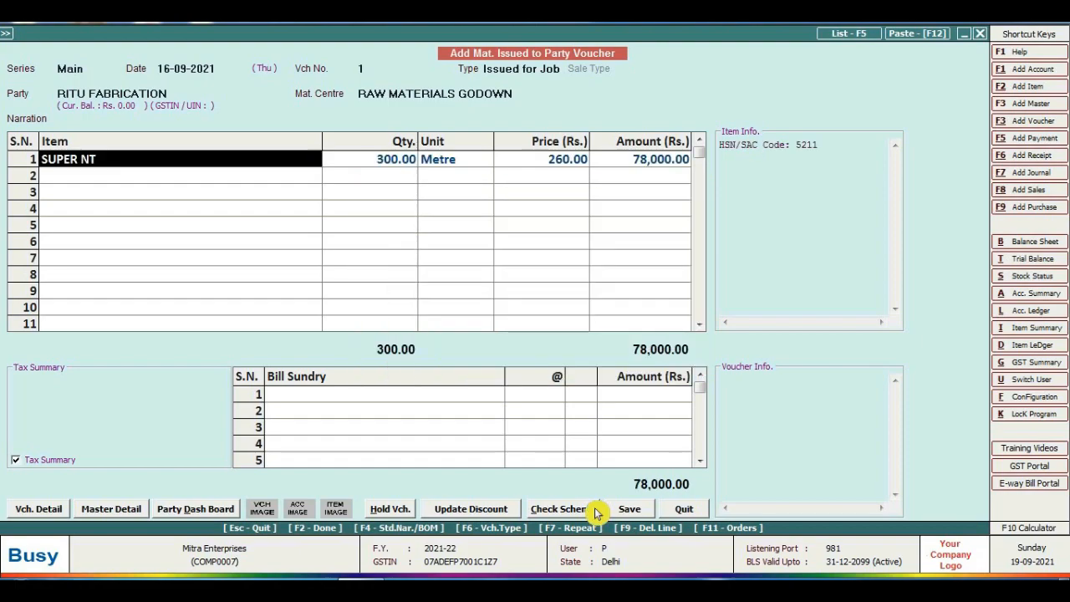
- Accept the first SUPER NT line with 300 metres at a price of 260.00
key(Return)
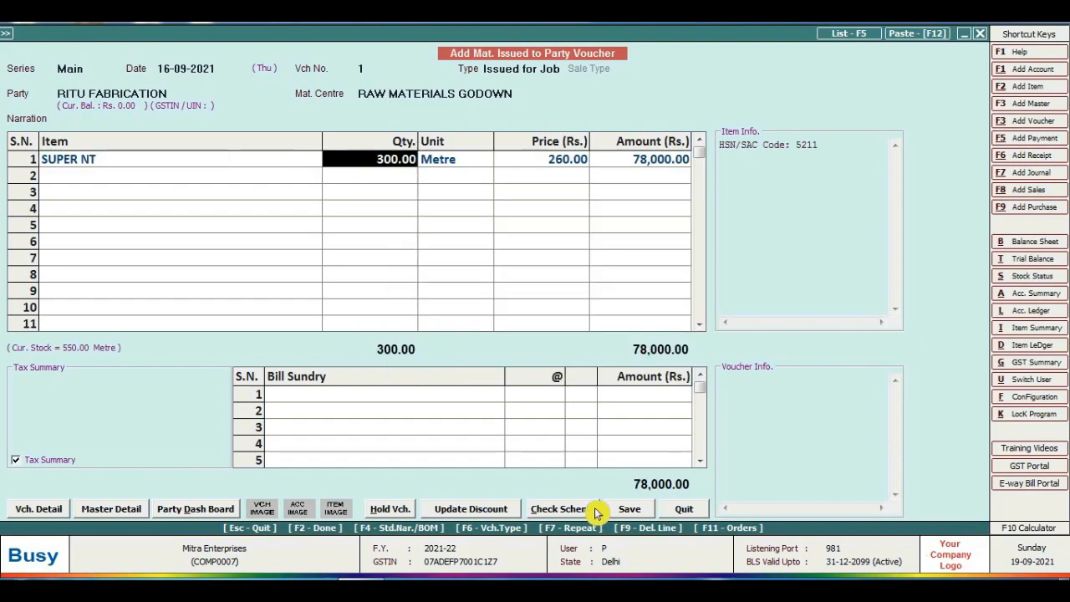
key(Return)
key(Return)
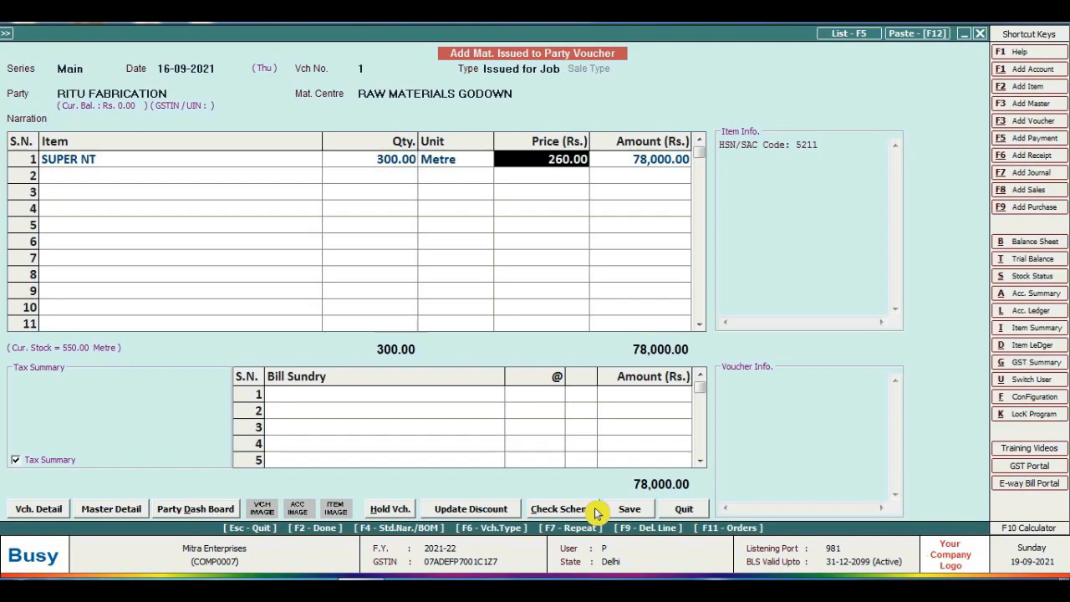
key(Return)
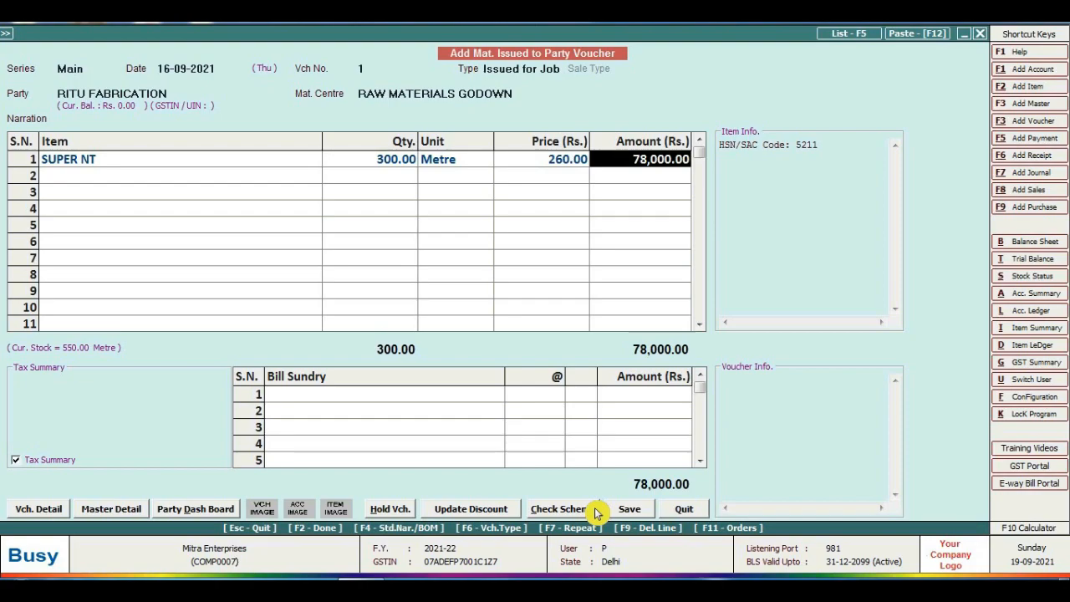
key(Return)
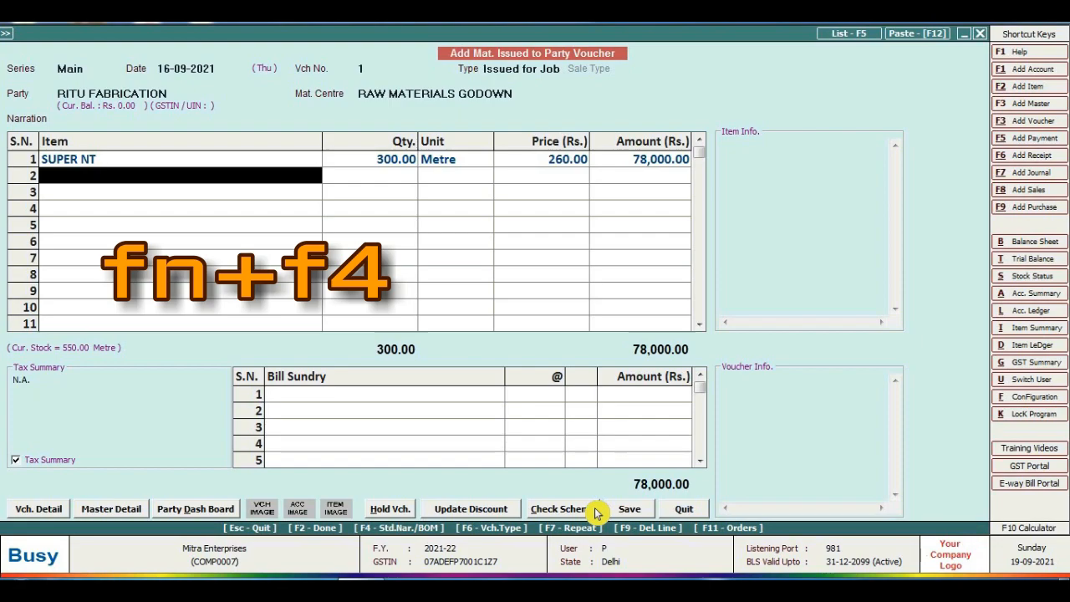
- Fill the second item line from bill of material 102 for a quantity of 250 Pcs
key(F4)
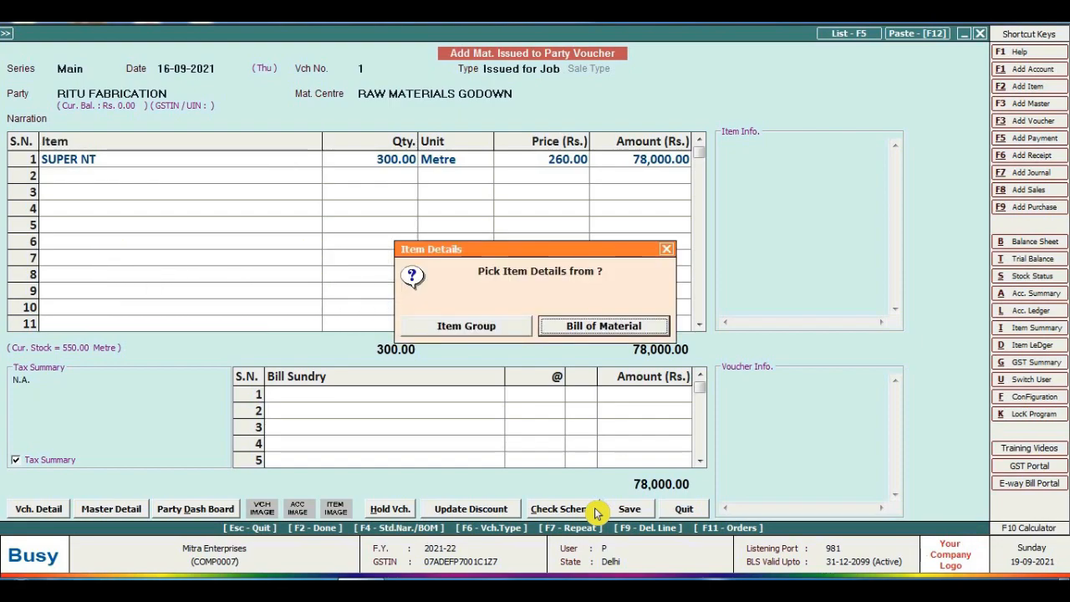
key(Return)
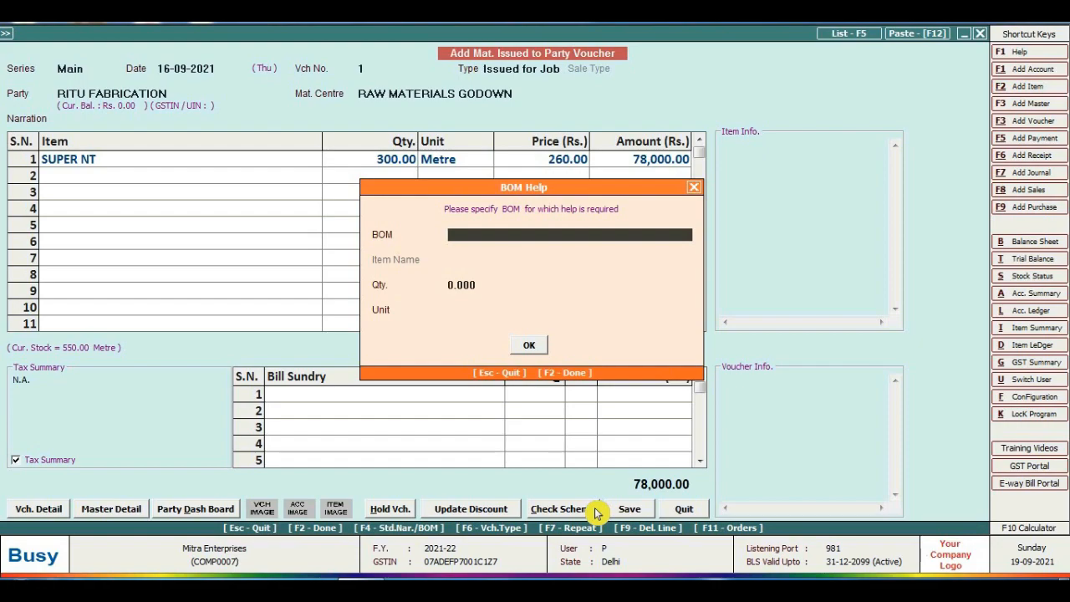
text(102)
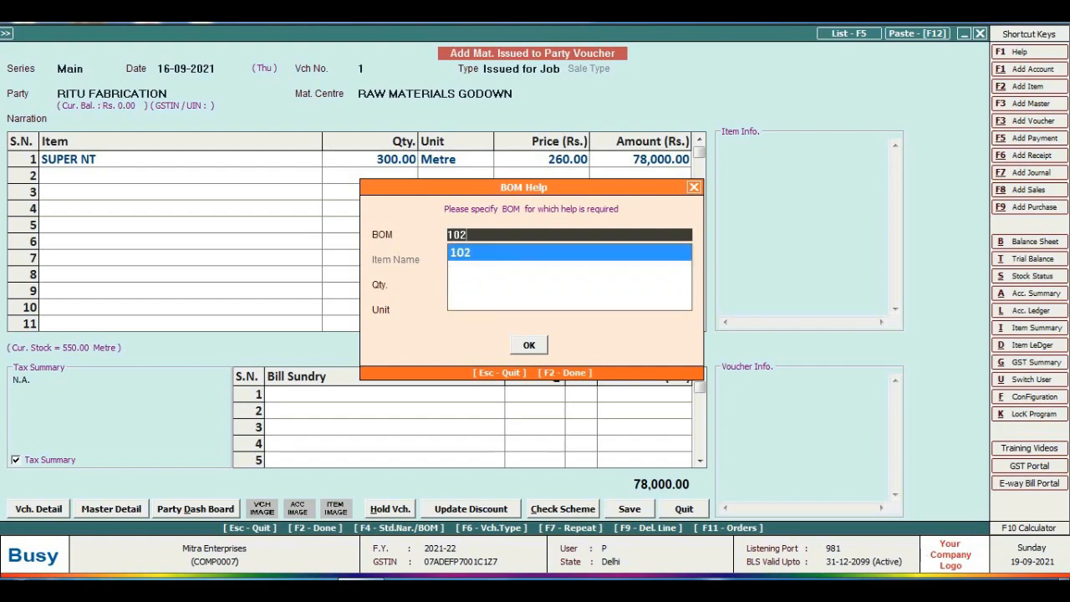
key(Return)
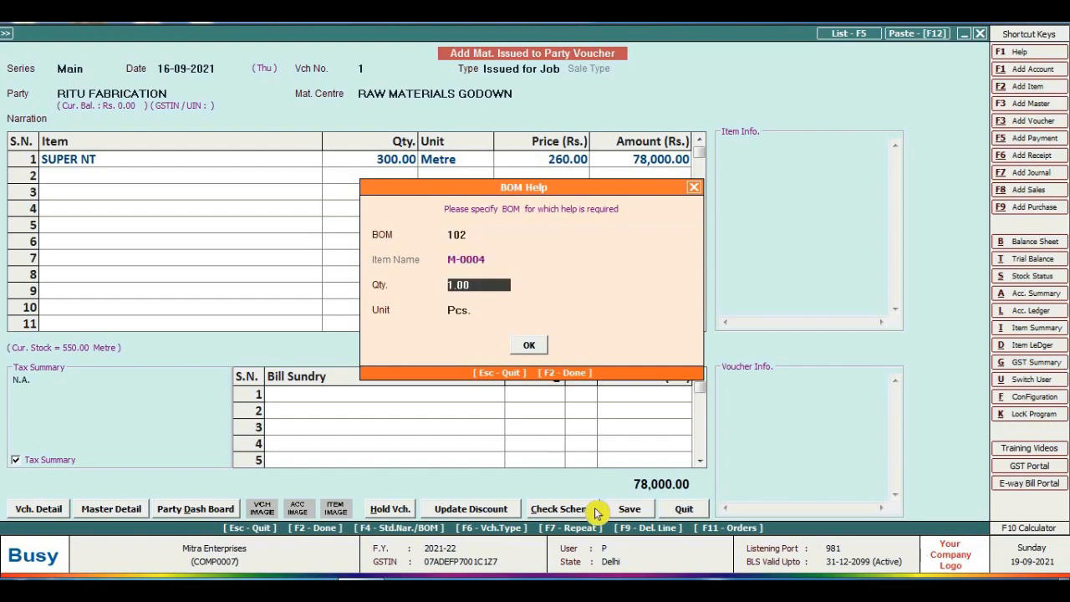
text(250)
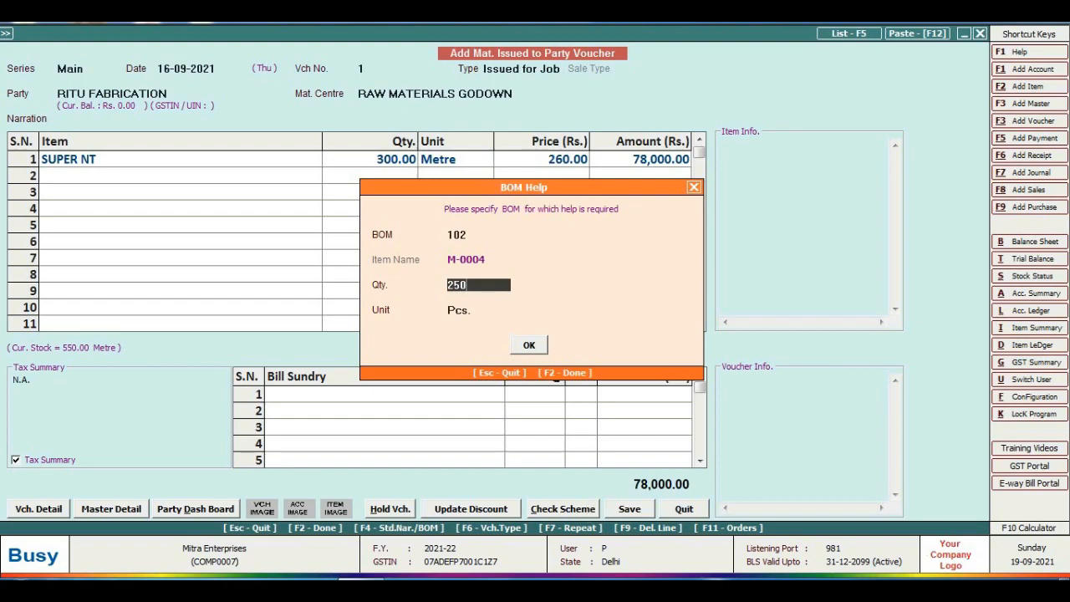
key(Return)
key(Return)
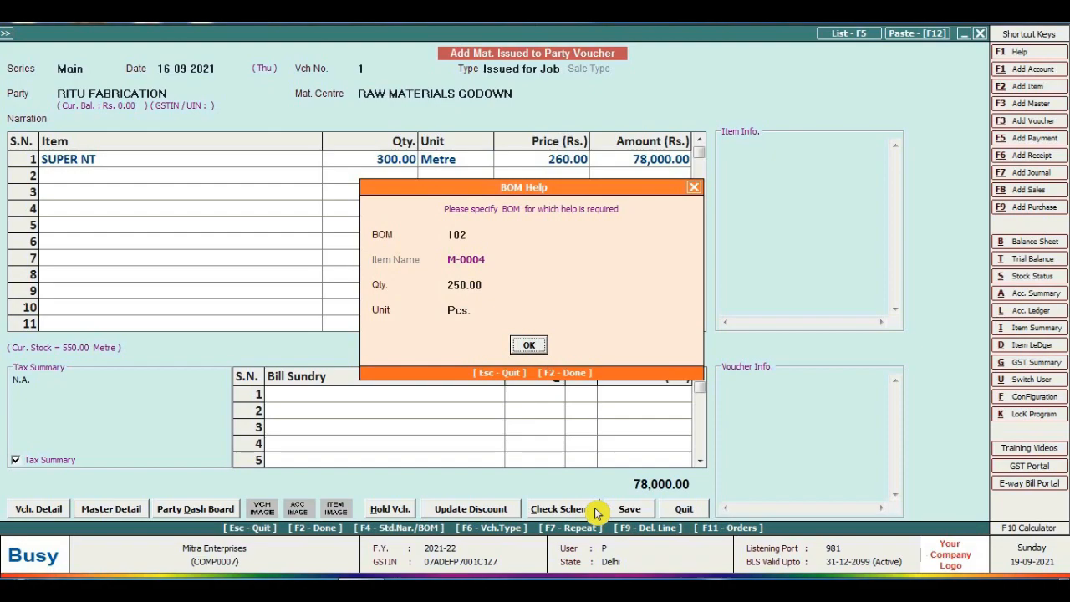
key(Return)
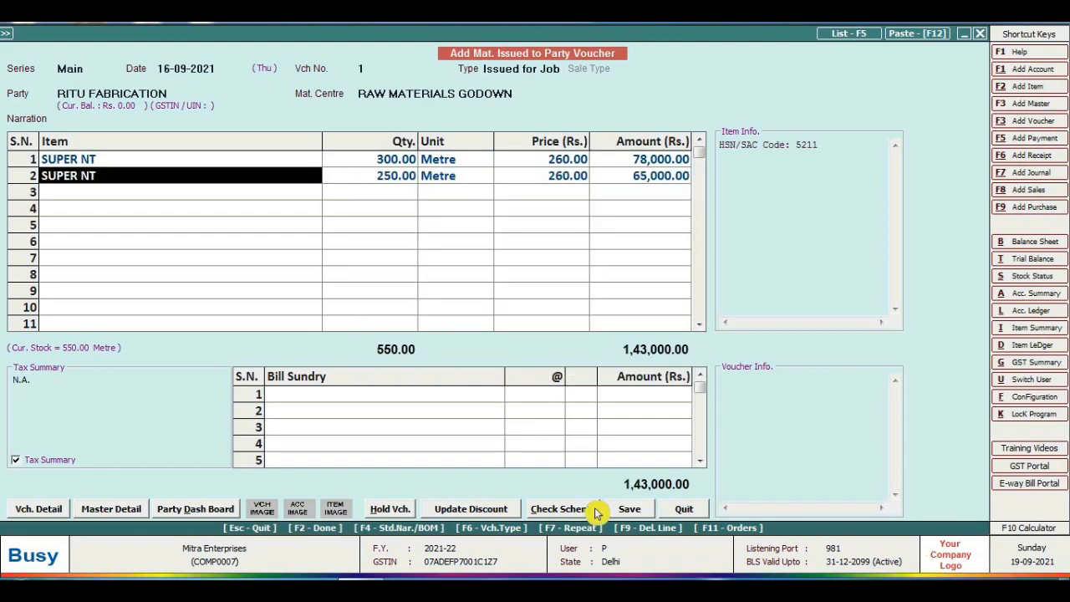
- Accept the second SUPER NT line with 250 metres at 260.00 and save the voucher entry
key(Return)
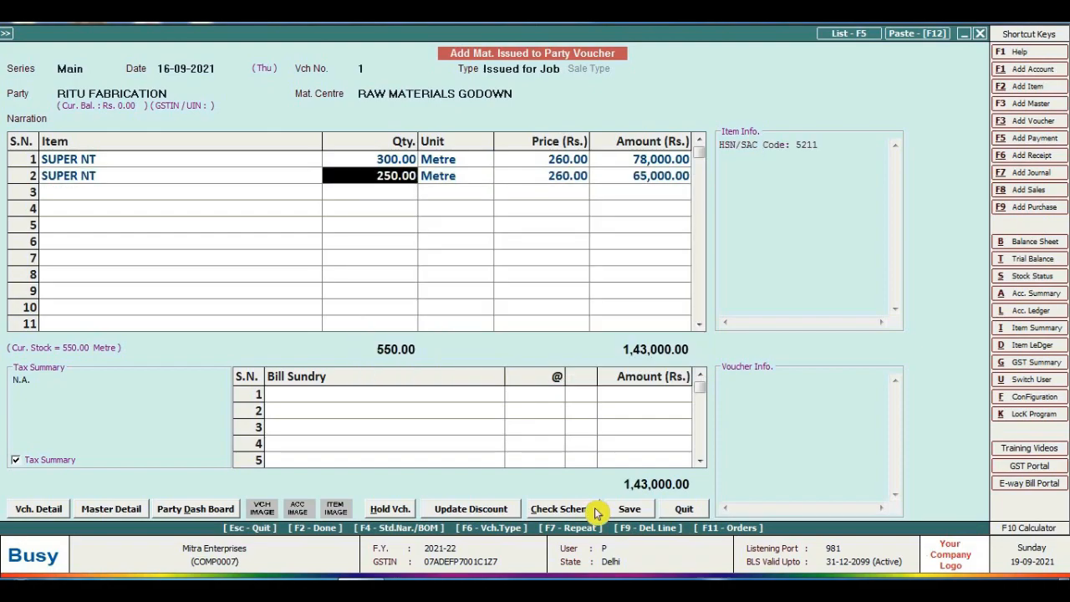
key(Return)
key(Return)
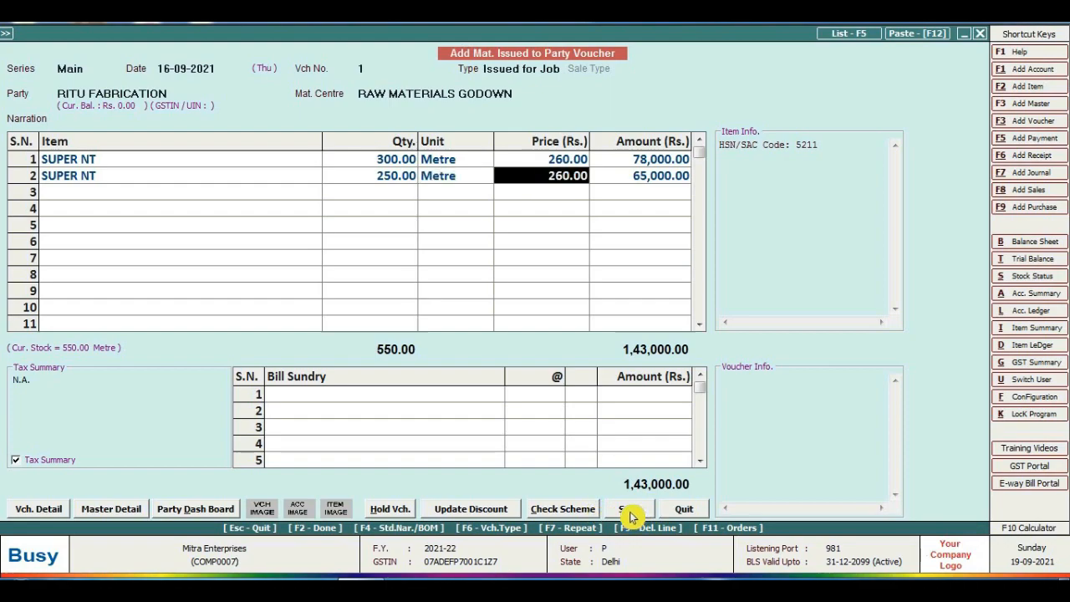
click(629, 510)
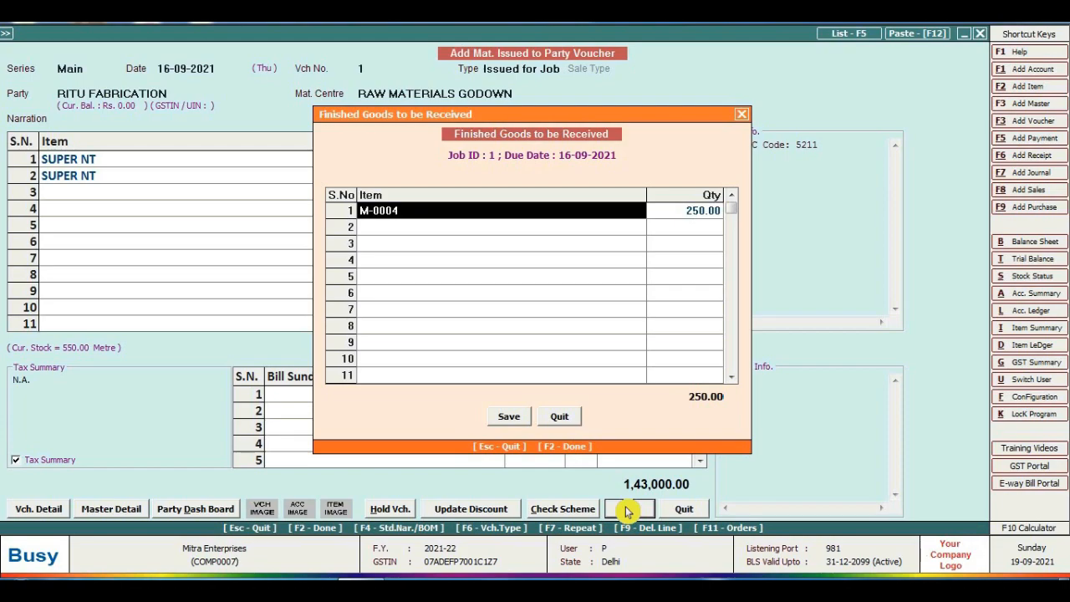
- Keep M-0004 at 250 in the finished goods to be received, add M-0003 with quantity 300, and save the list
key(Return)
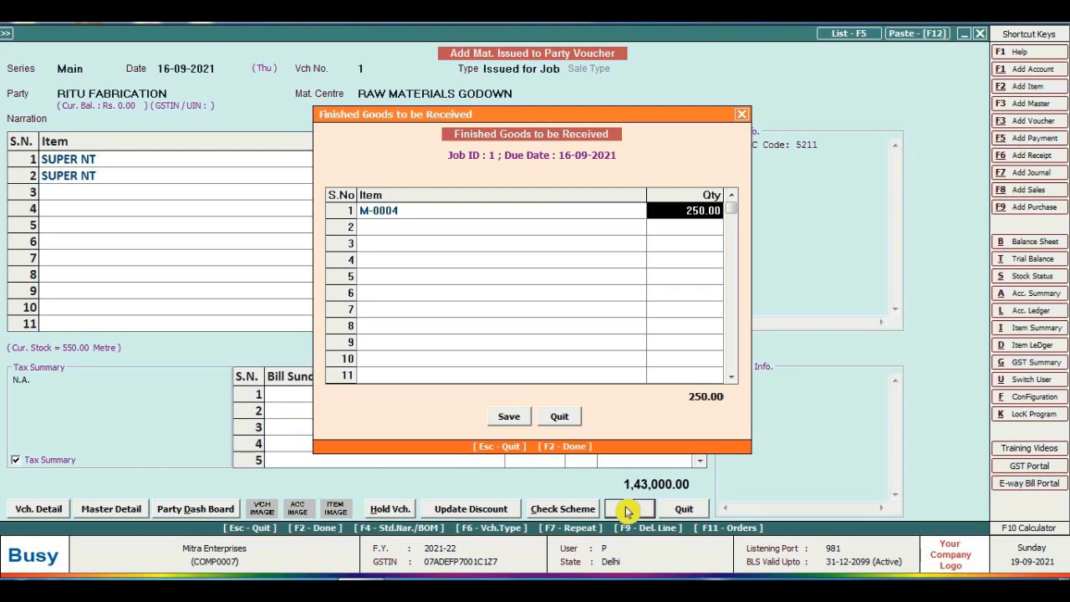
key(Return)
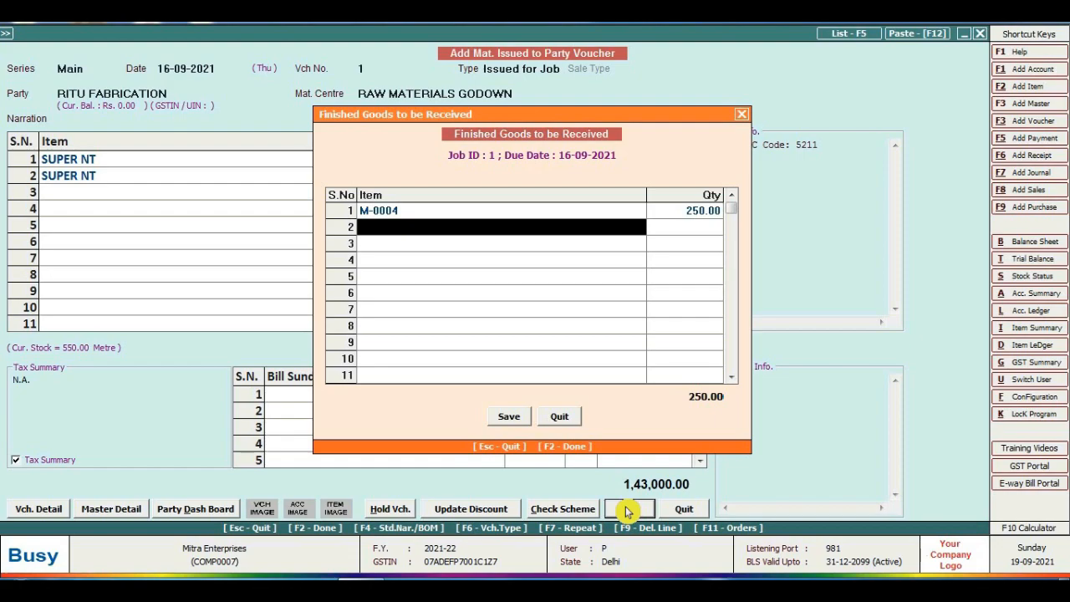
text(0)
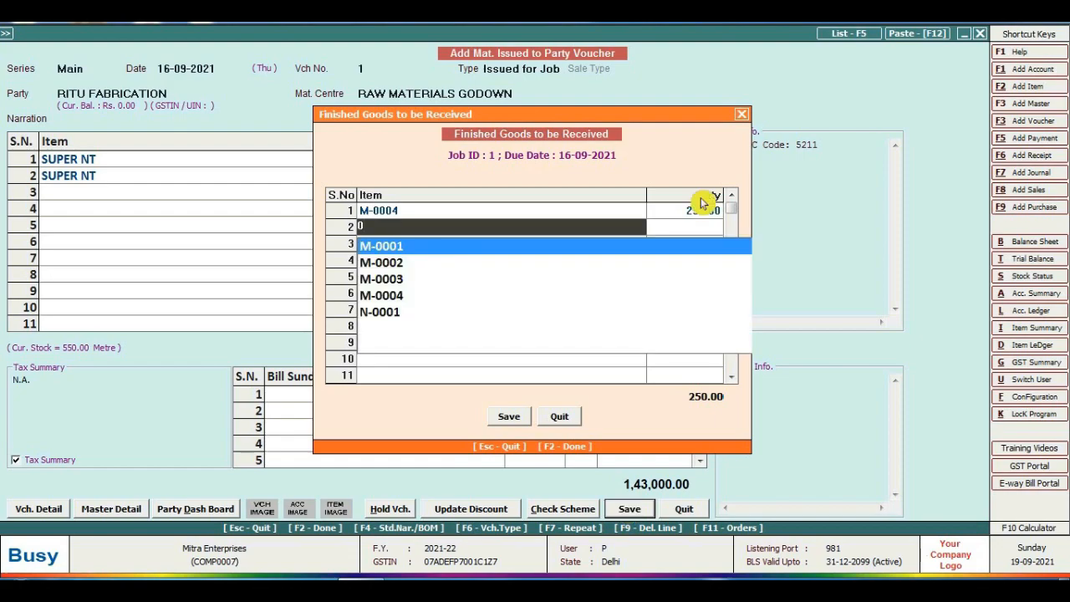
text(003)
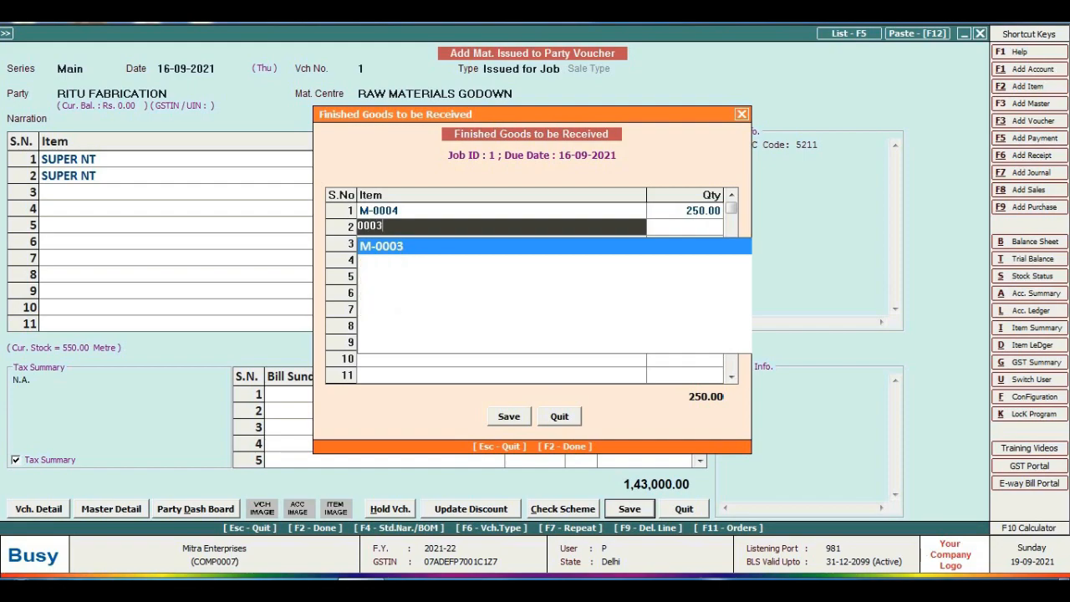
key(Return)
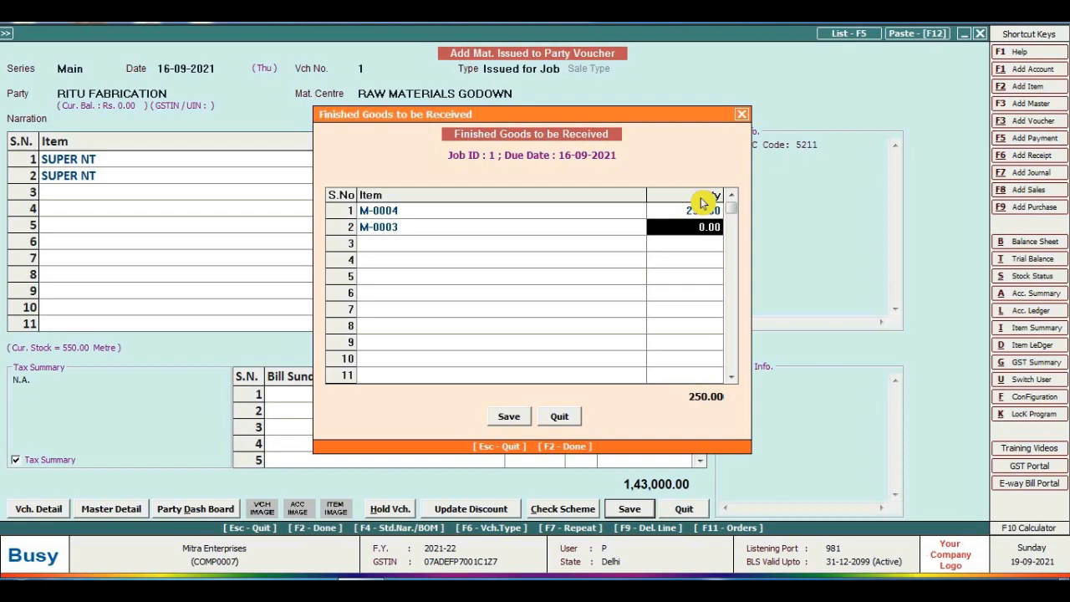
text(300)
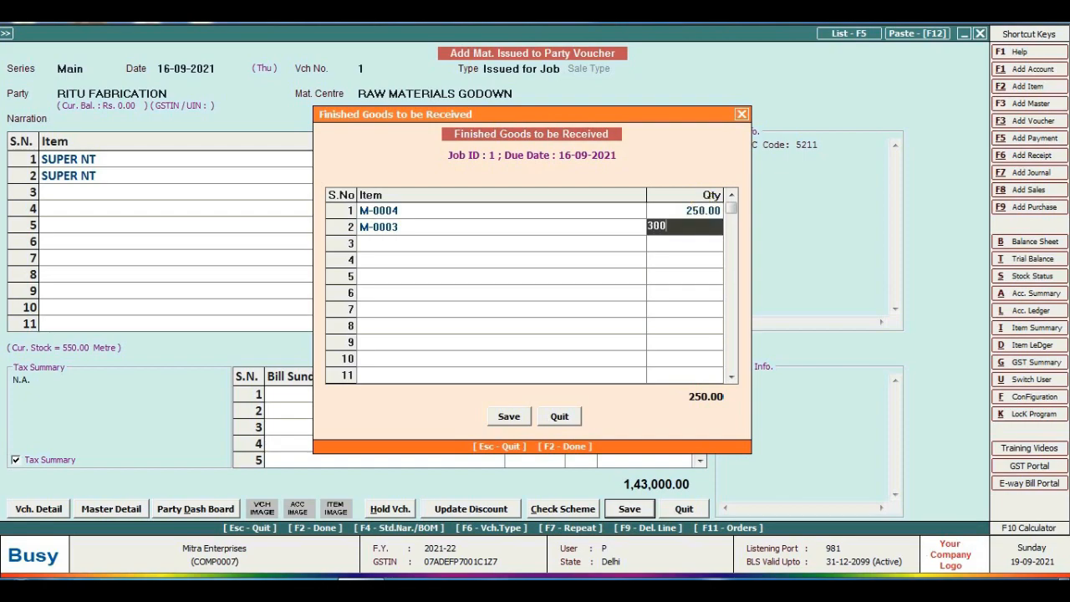
key(Return)
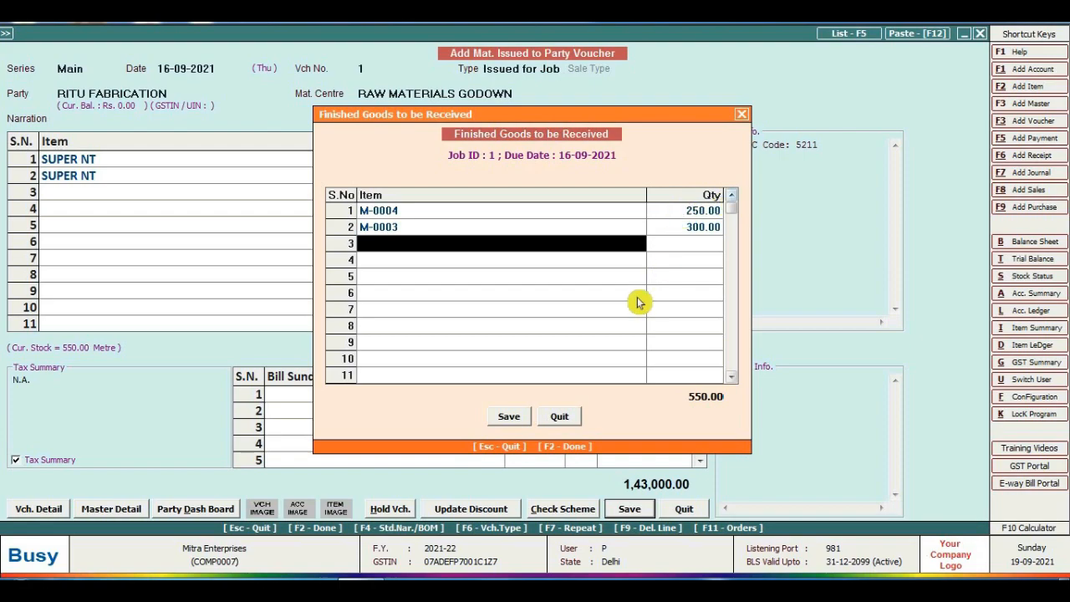
click(508, 416)
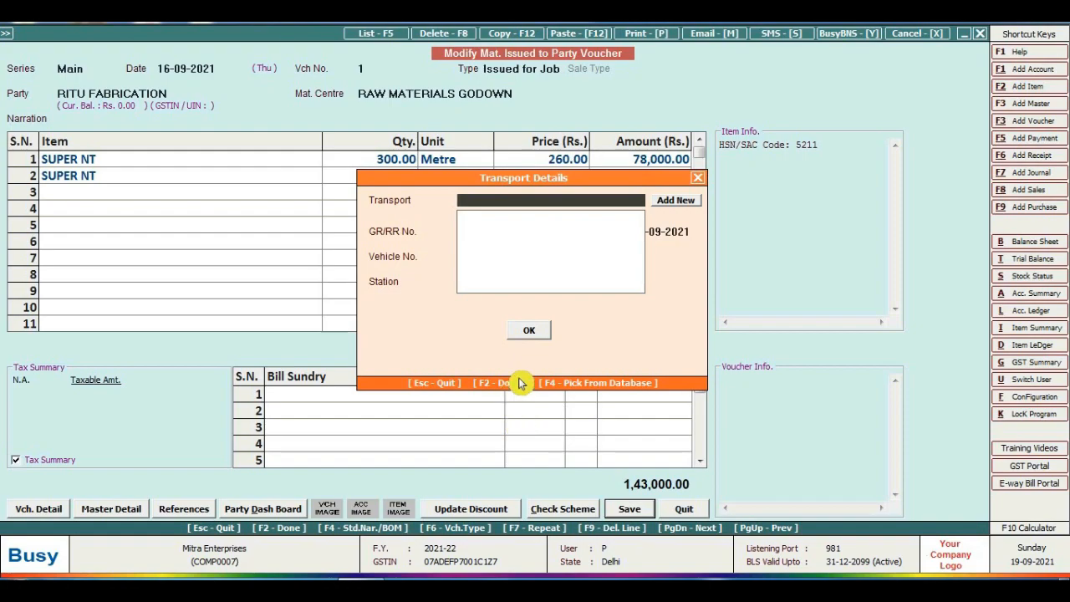
- Add GEETA CAREERS as a new transporter and select it in the transport details
click(671, 203)
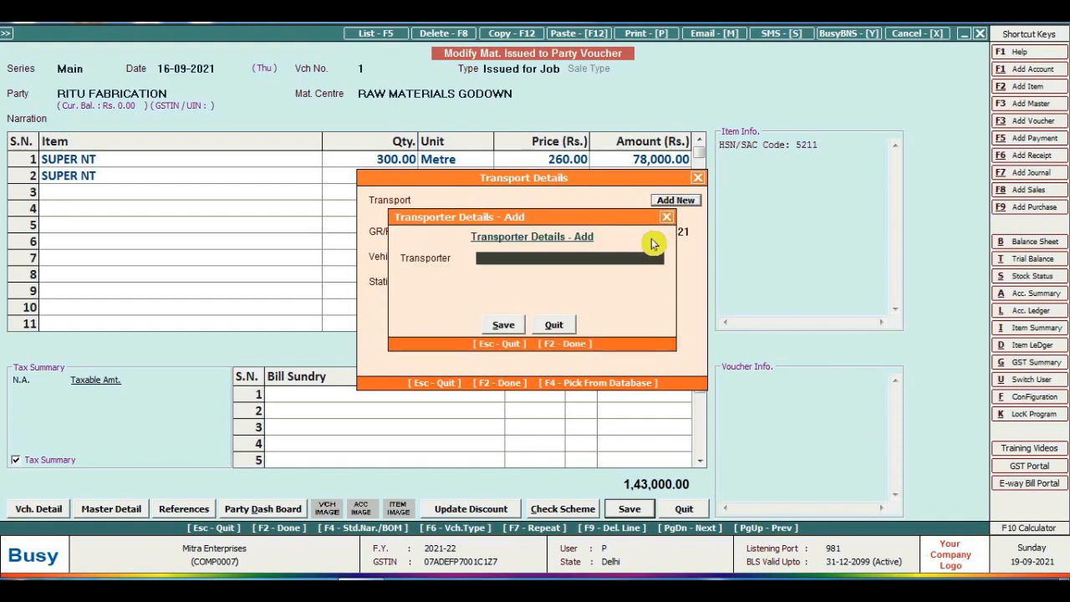
text(GEE)
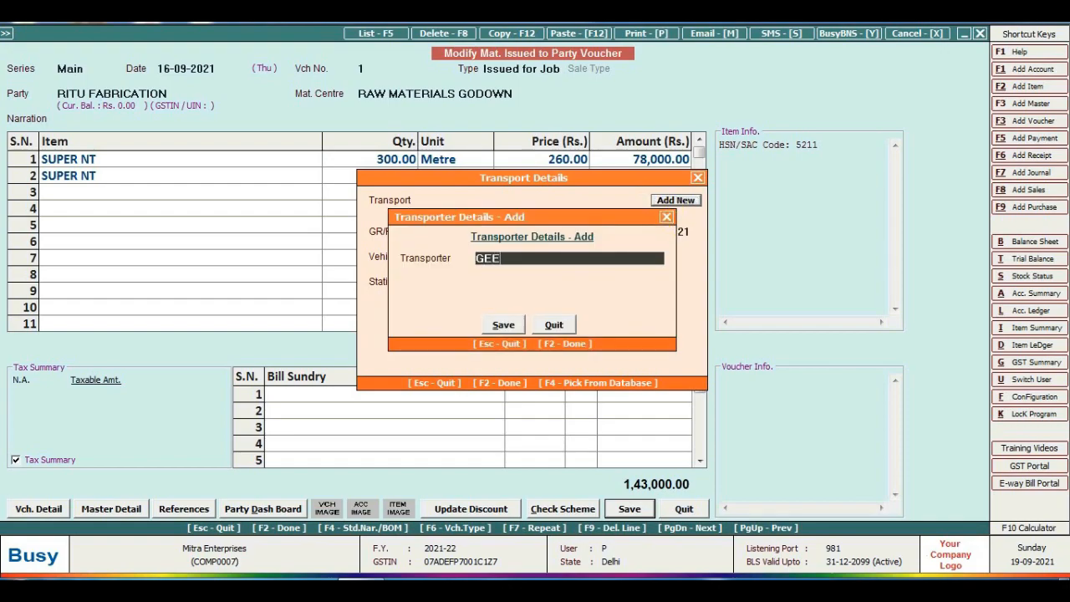
text(TA CAREERS)
key(Return)
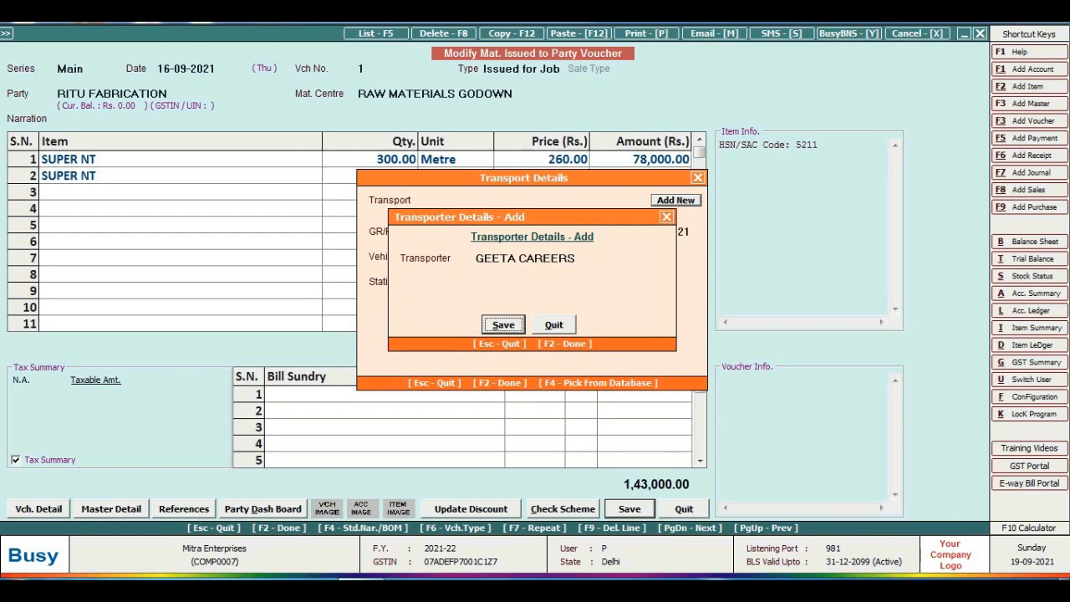
key(Return)
key(Return)
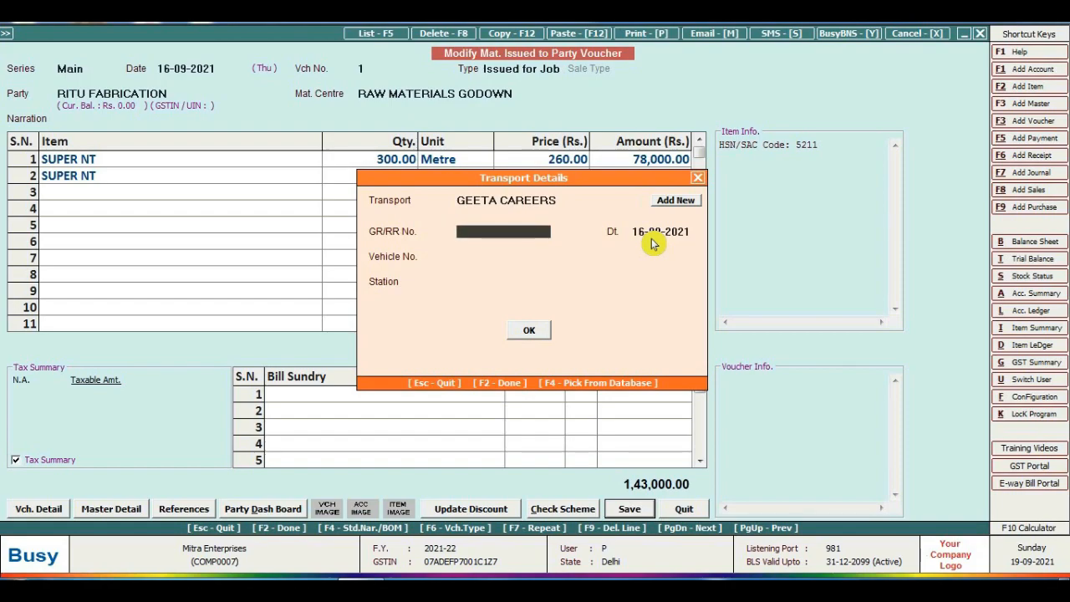
text(555)
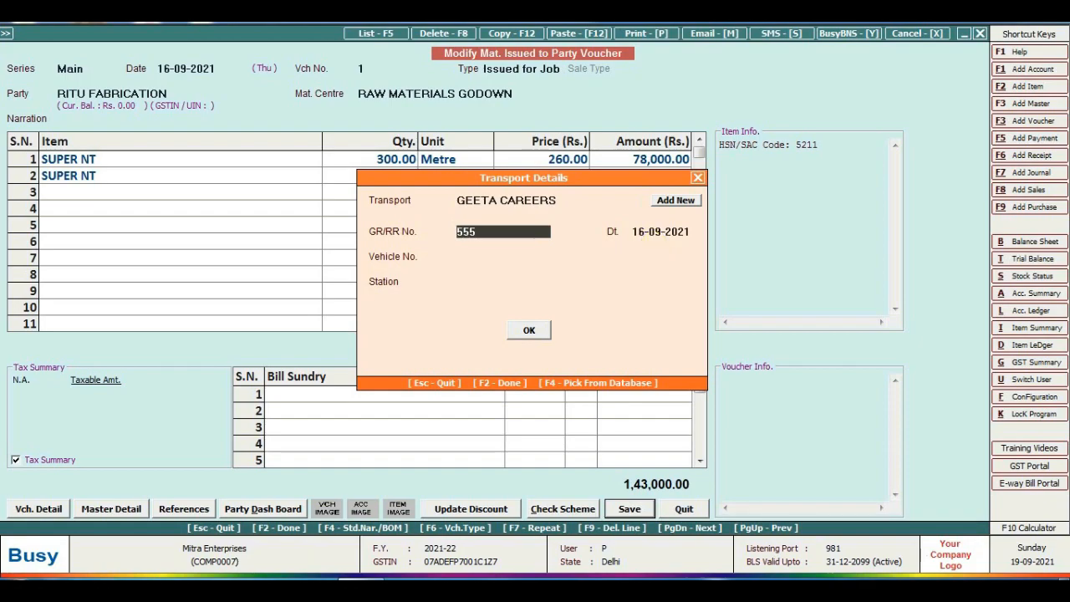
key(Return)
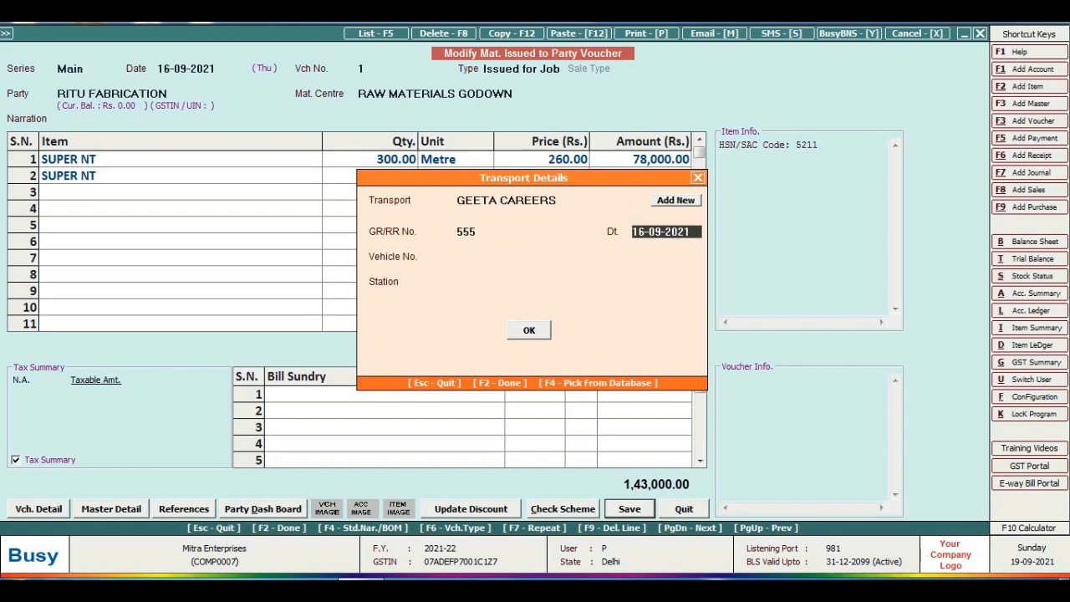
key(Return)
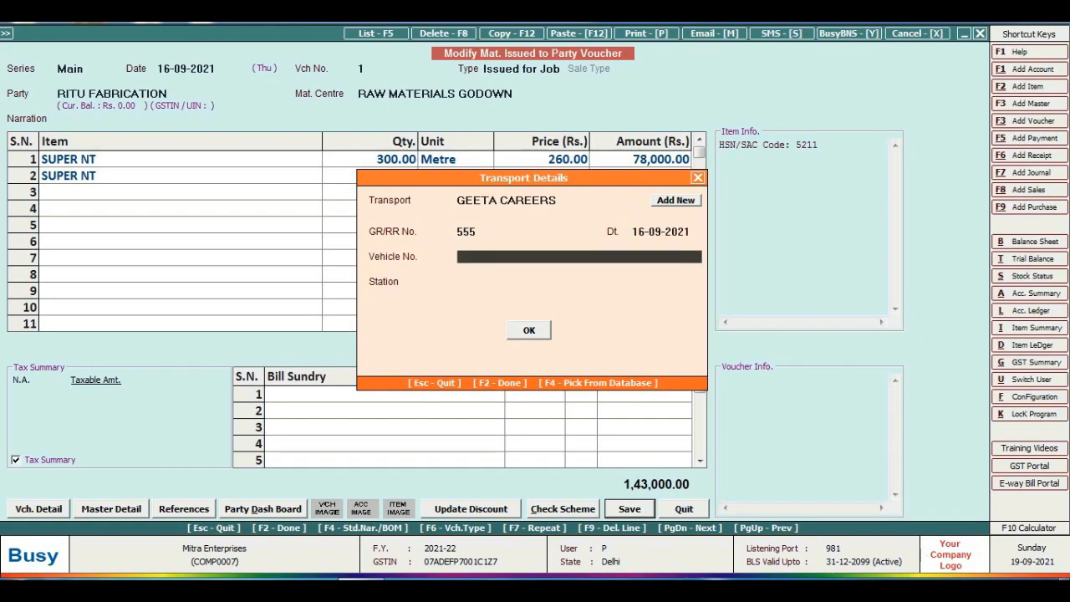
text(DL)
text(1K)
text(0)
text(675)
key(Return)
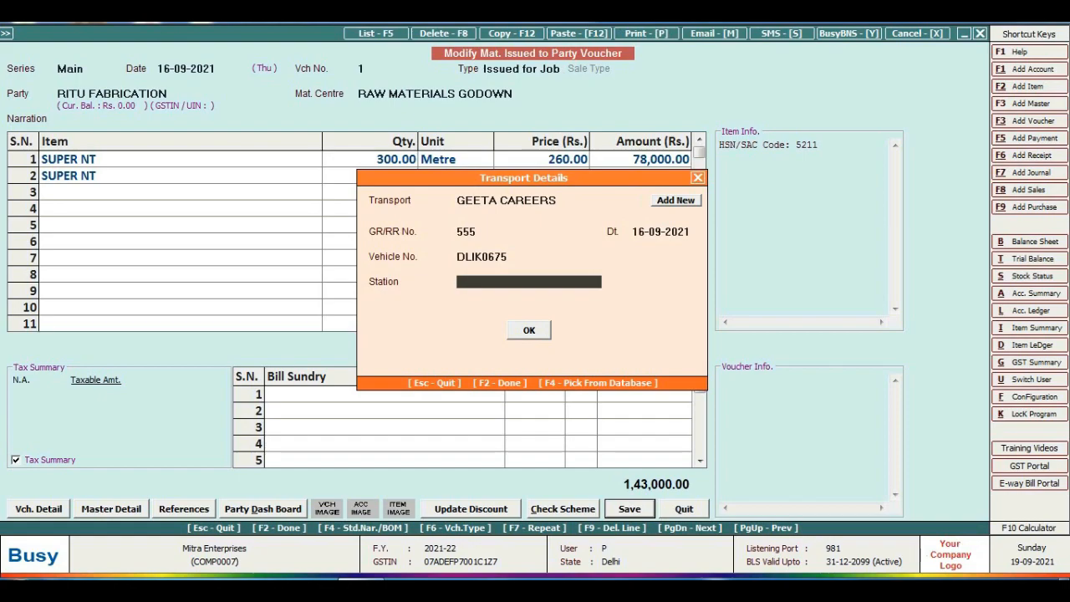
text(DILSHAD GARDEN)
key(Return)
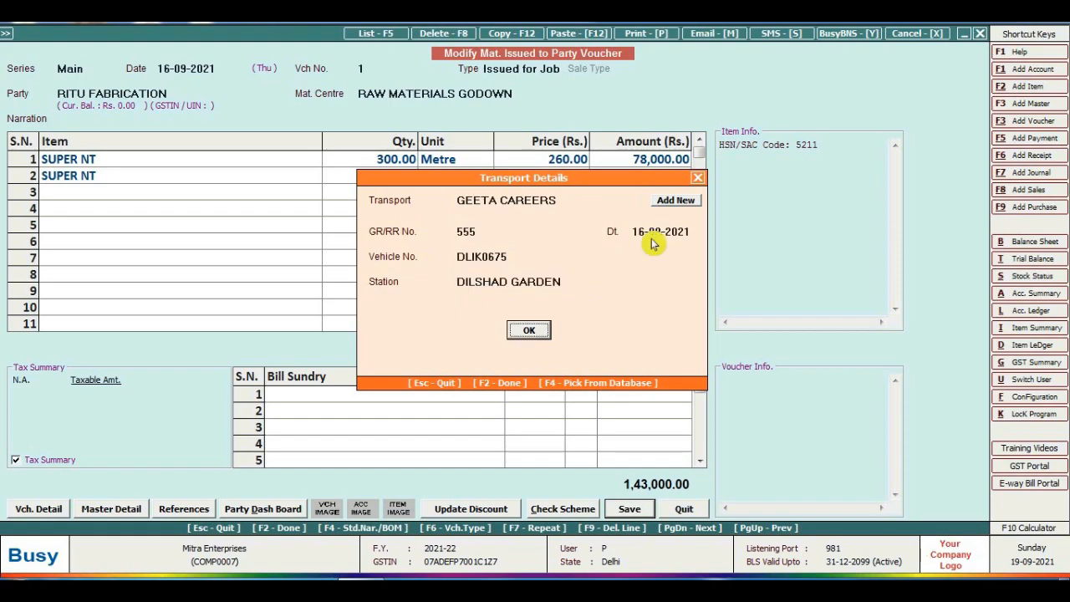
key(Return)
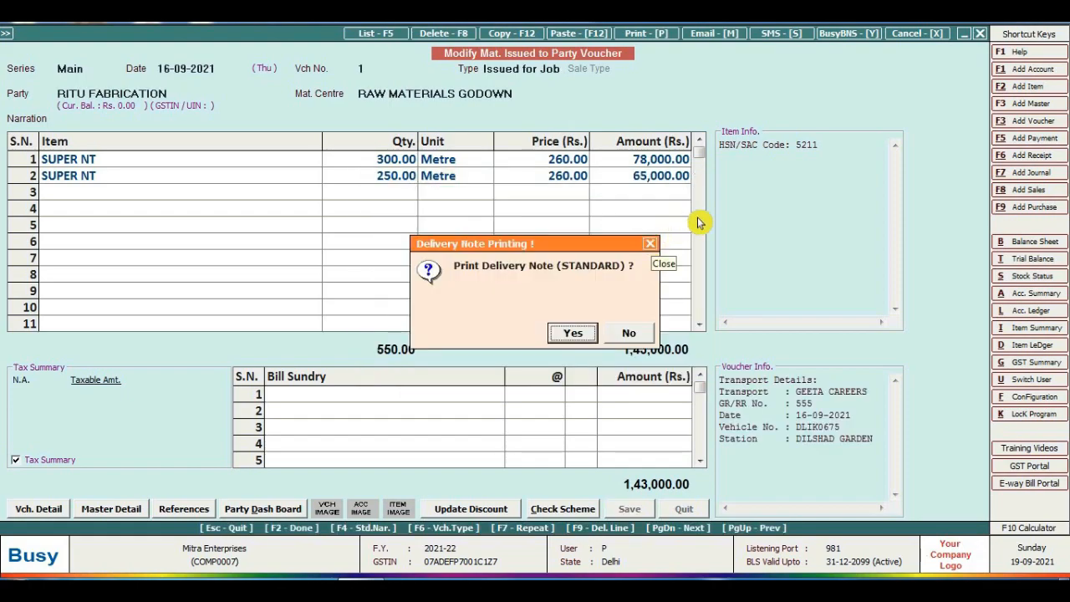
- Preview the delivery note in the STANDARD format, check the challan from header to totals, and close the preview
click(570, 338)
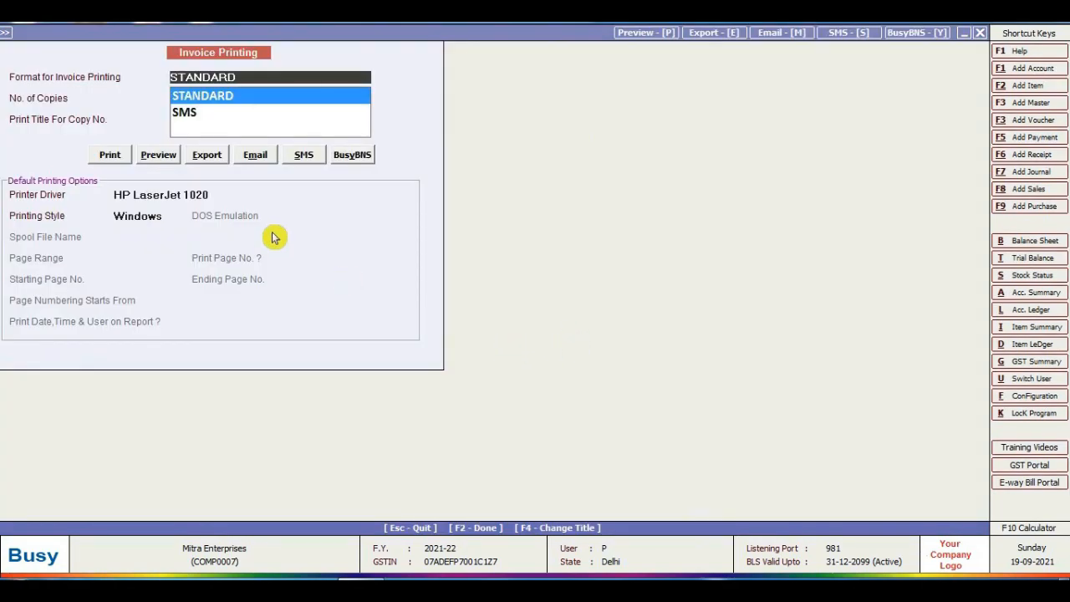
click(155, 159)
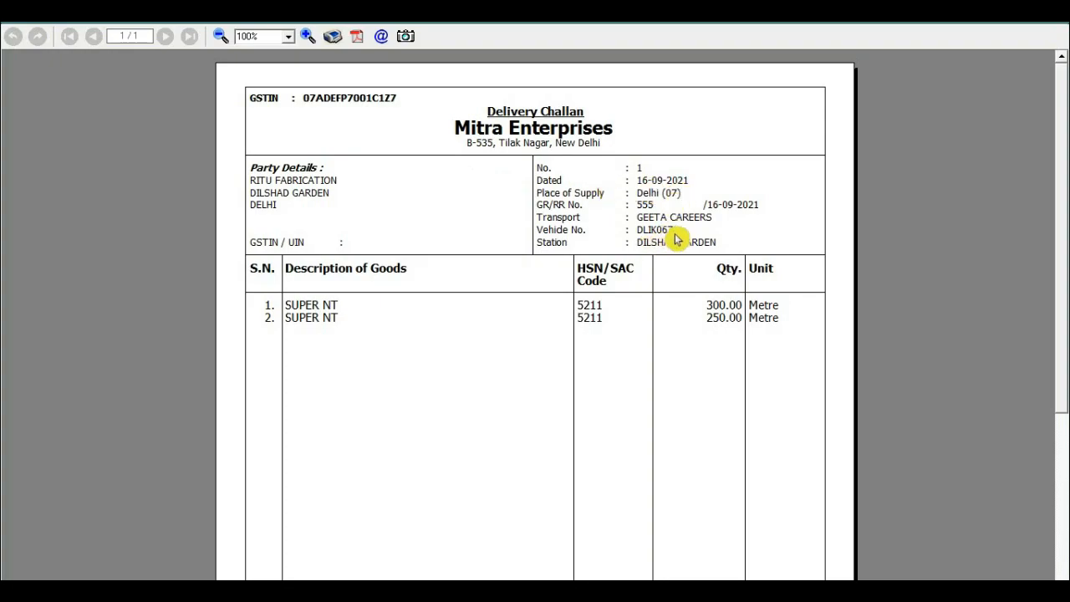
drag(1062, 389, 1054, 550)
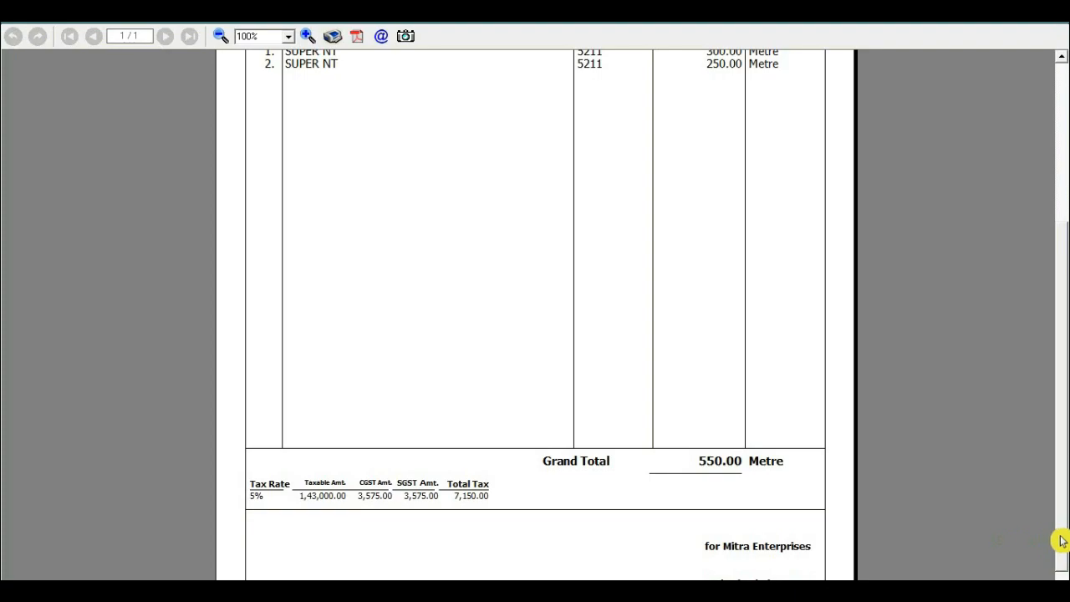
drag(1061, 540, 1065, 349)
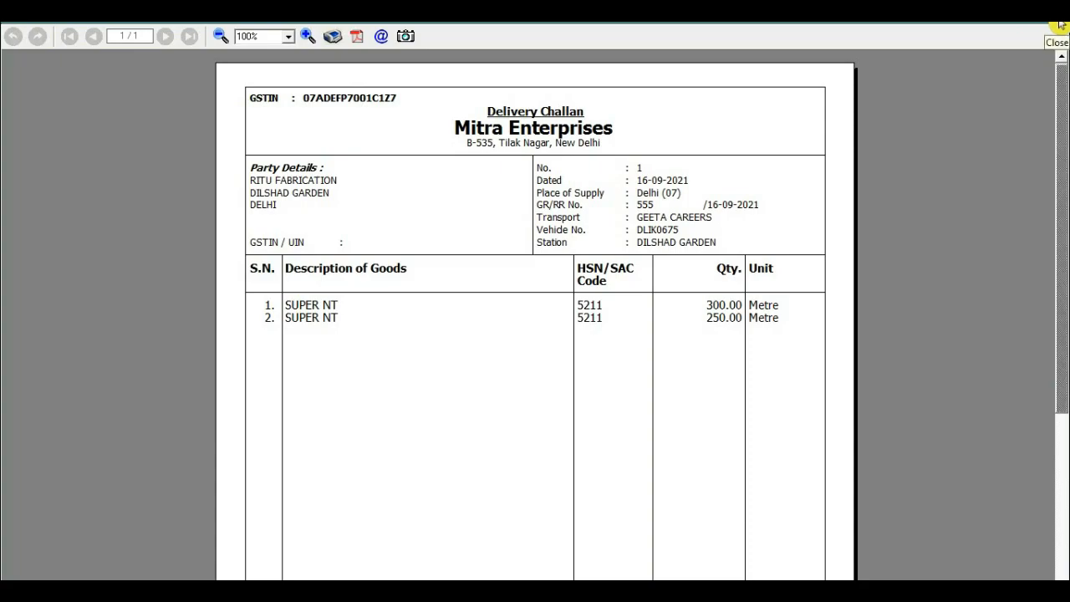
click(1058, 25)
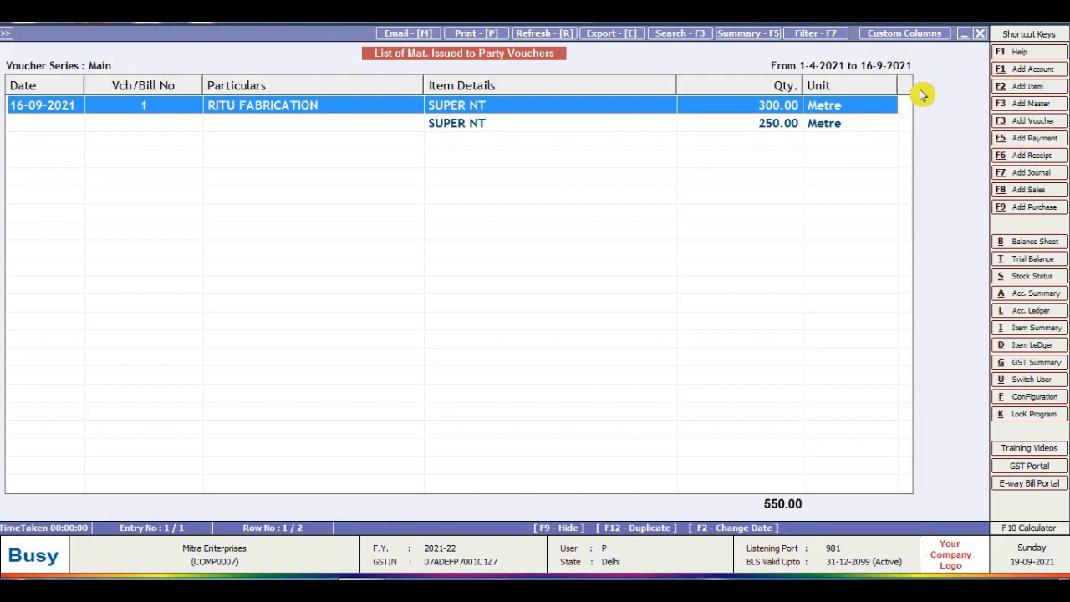
- Leave the list of issued vouchers and start a new material received from party voucher
key(Escape)
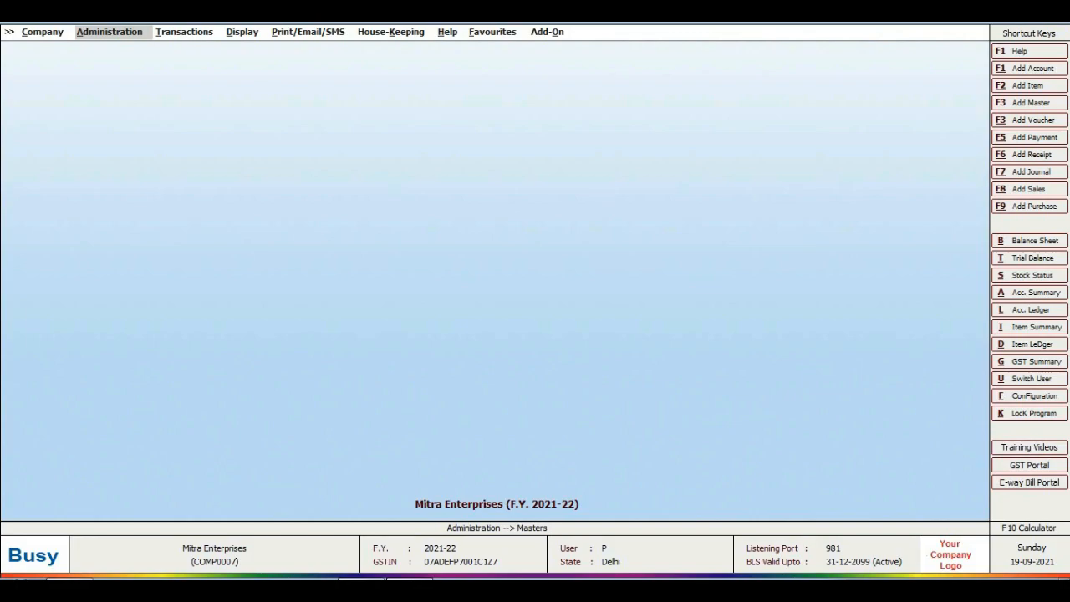
key(Right)
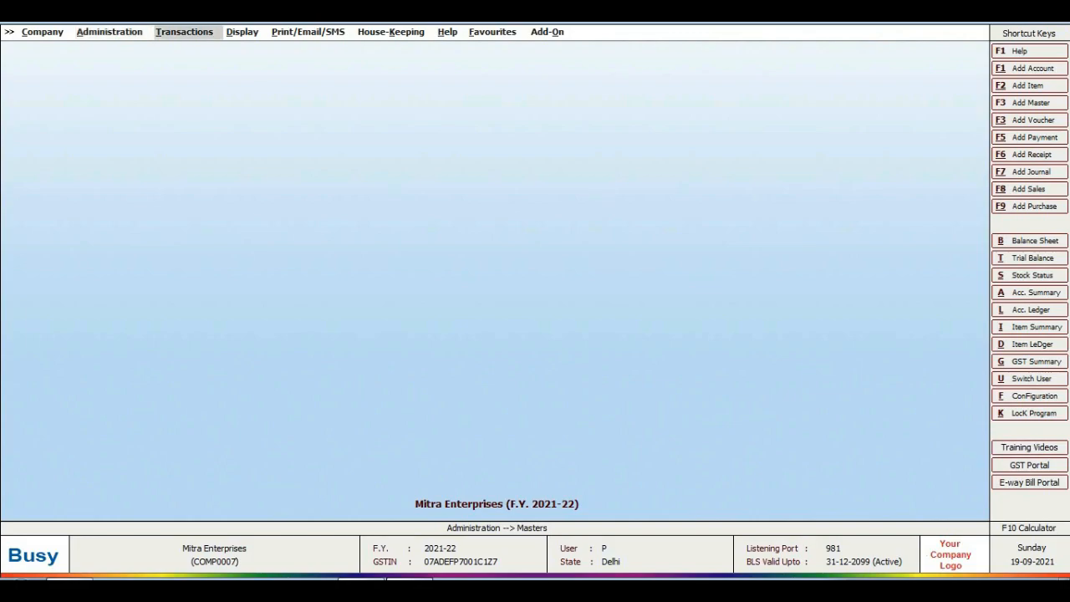
key(Return)
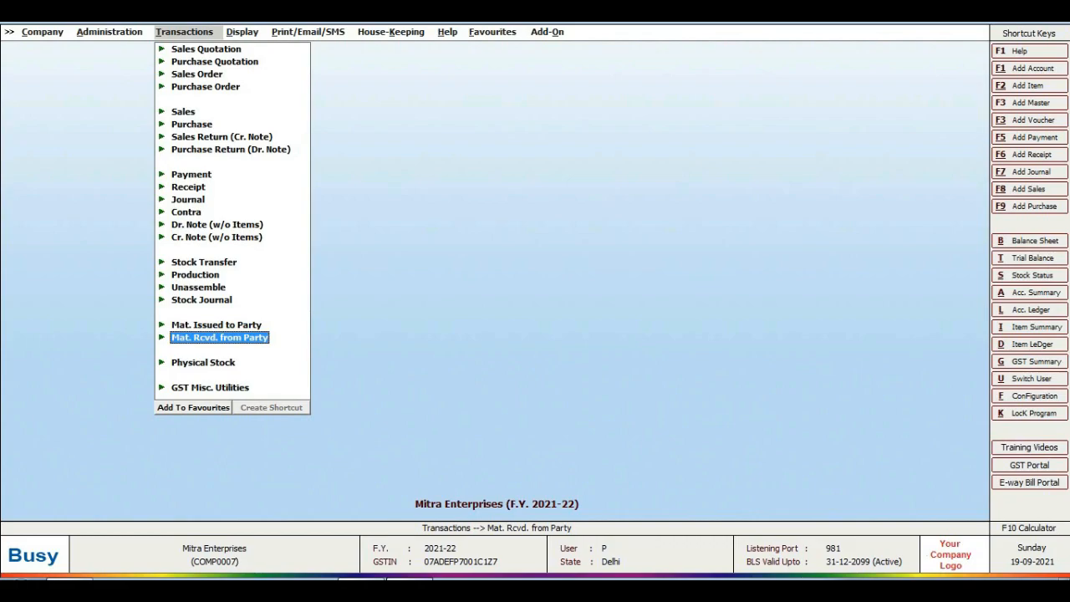
key(Return)
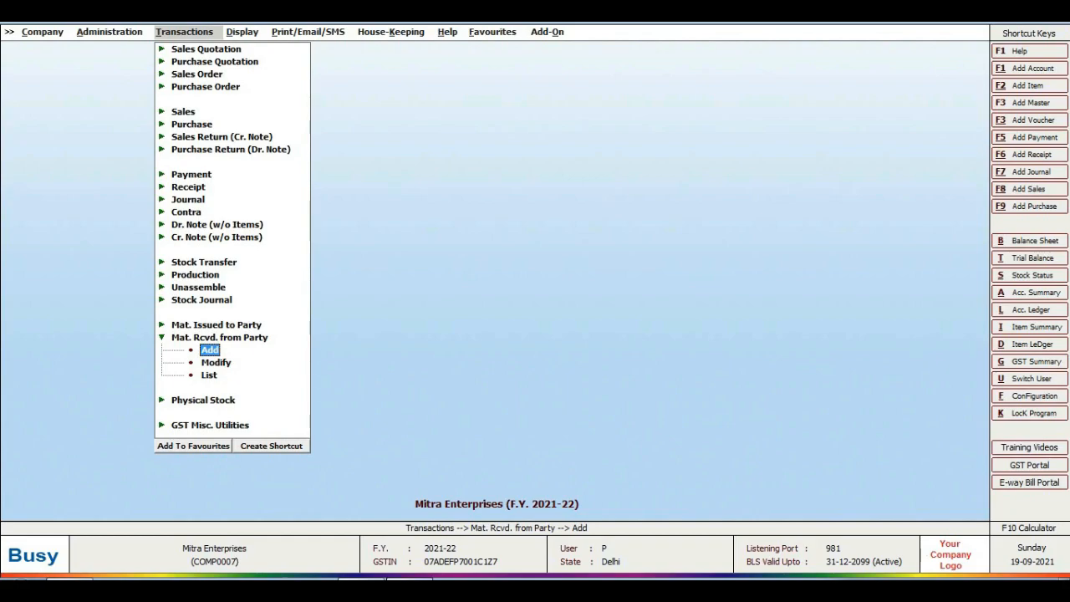
key(Return)
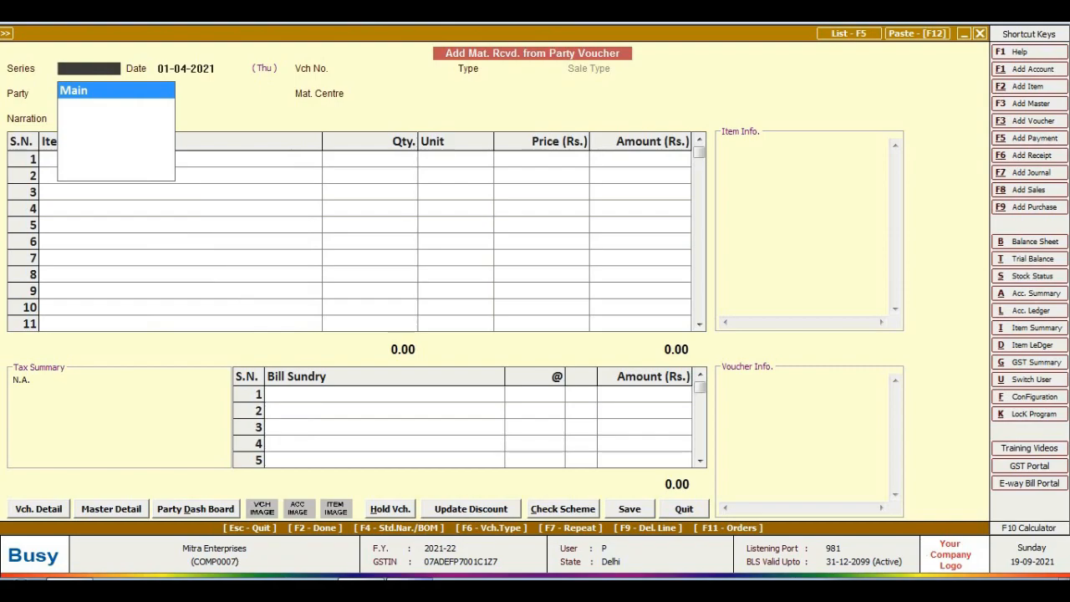
- Set the voucher's series to Main, date to 17-09-2021, number to 301 and type to Rcvd. after Job Work
key(Return)
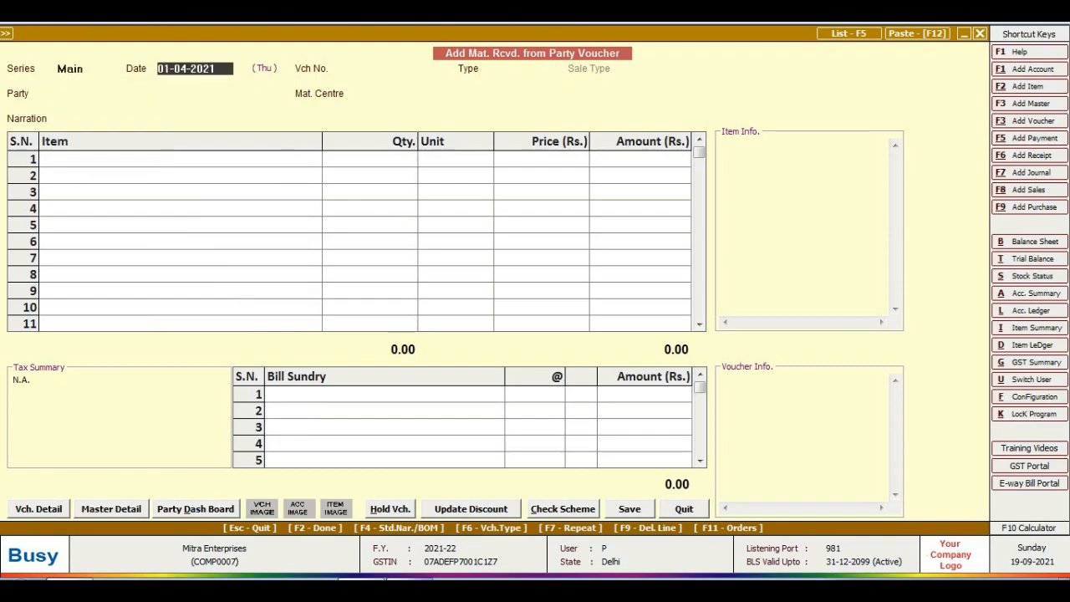
text(17-9)
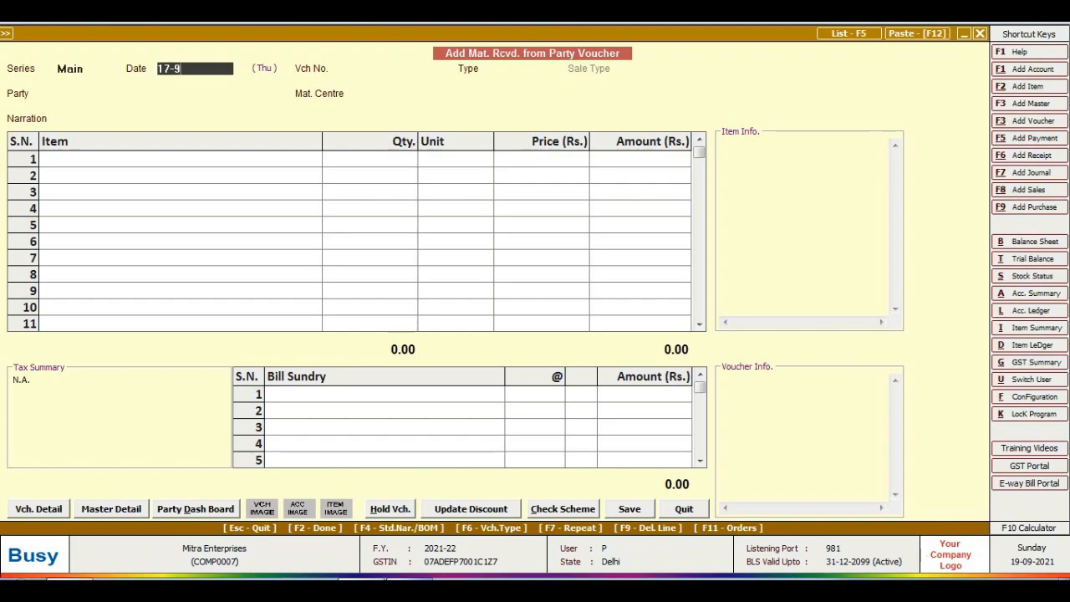
key(Return)
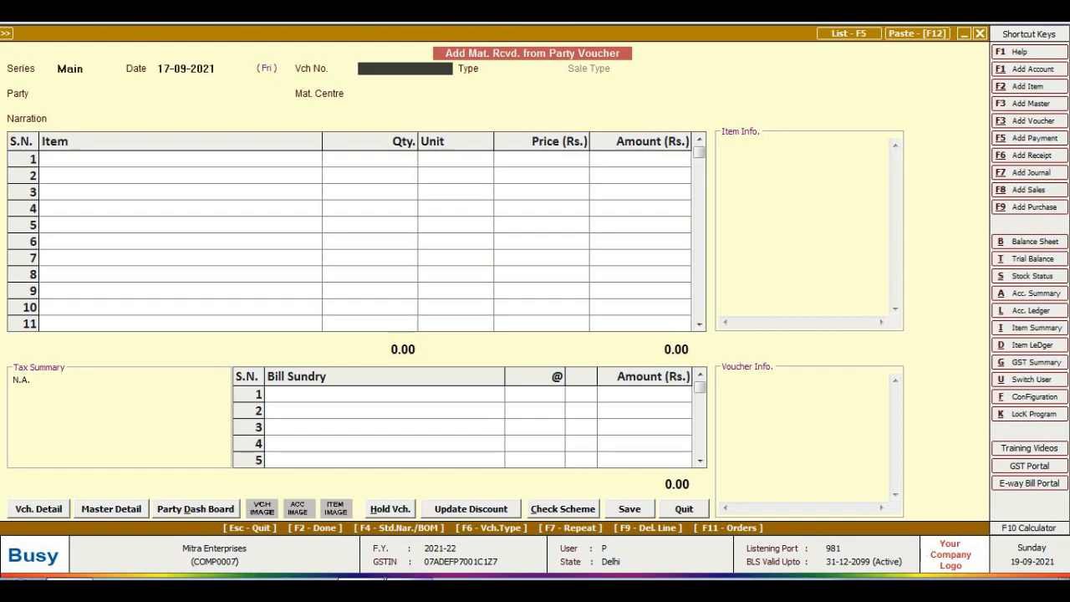
text(30)
key(Return)
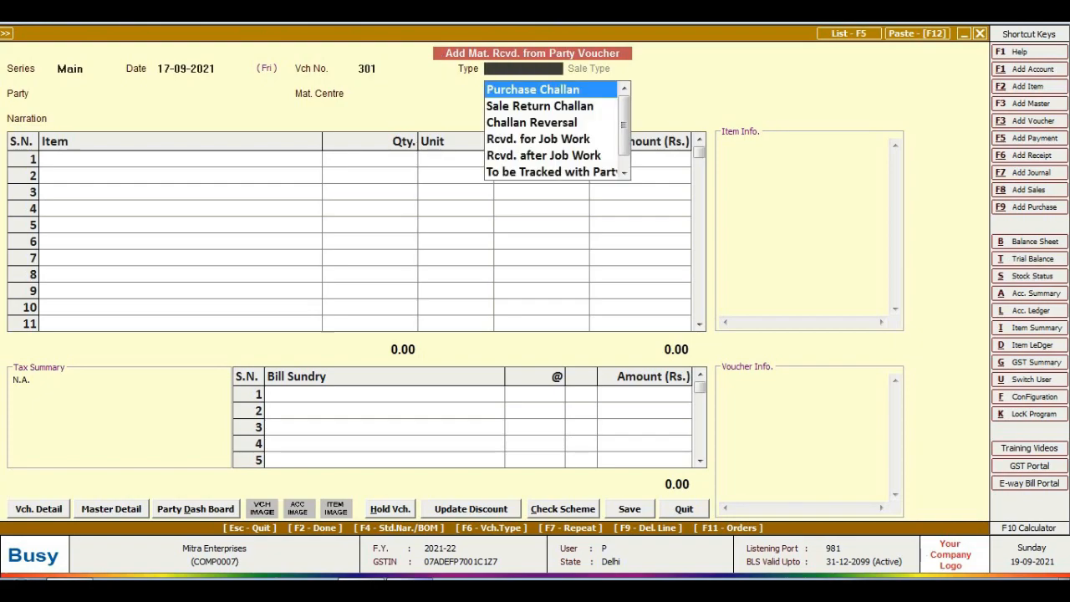
key(Down)
key(Down)
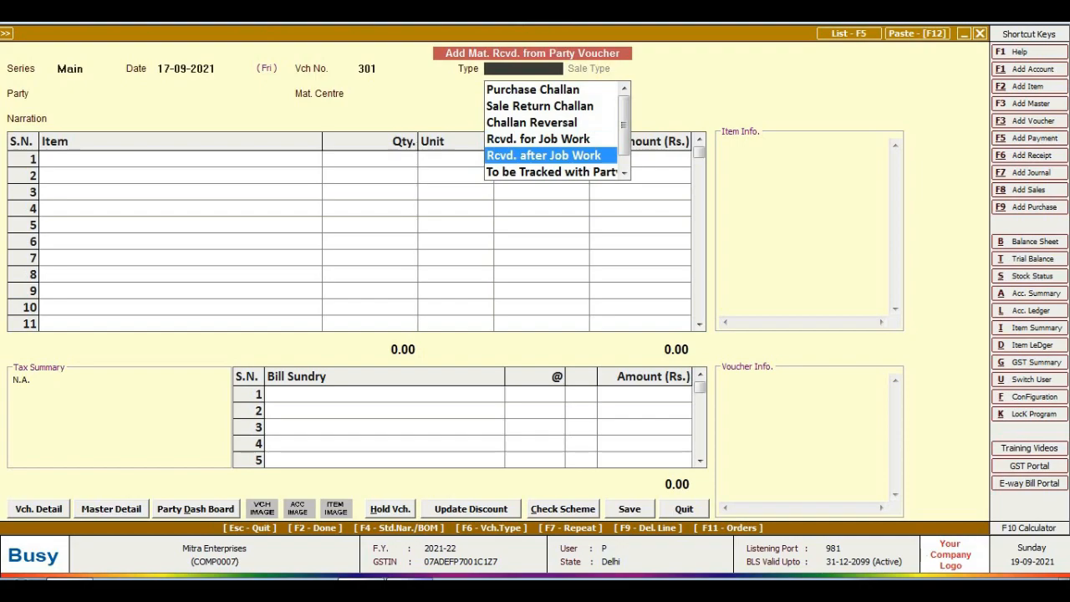
key(Return)
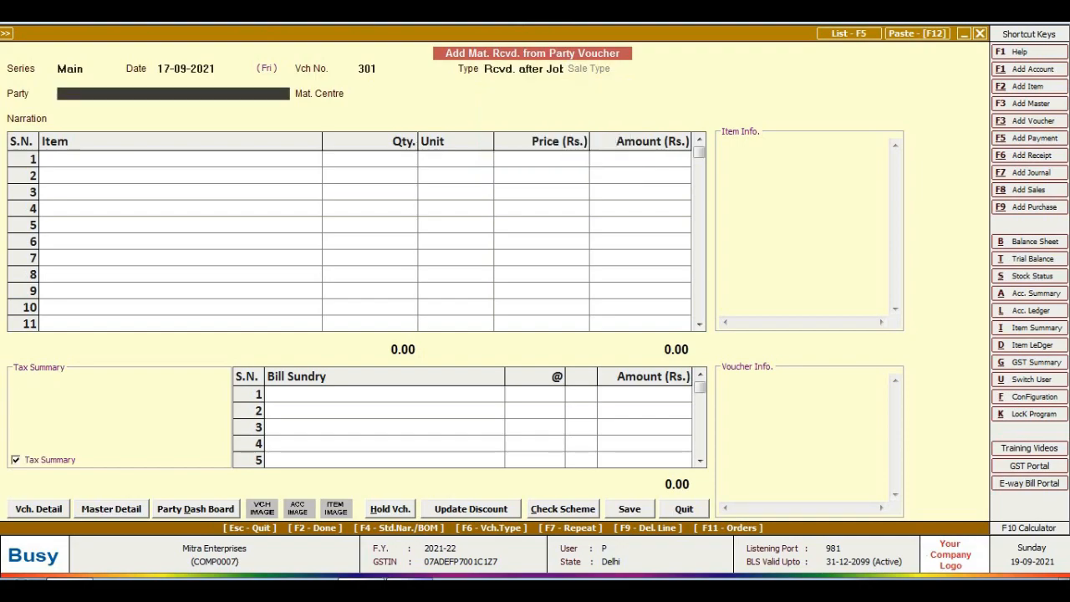
- Choose RITU FABRICATION as the party and RAW MATERIALS GODOWN as the material centre, leaving the narration blank
text(RIT)
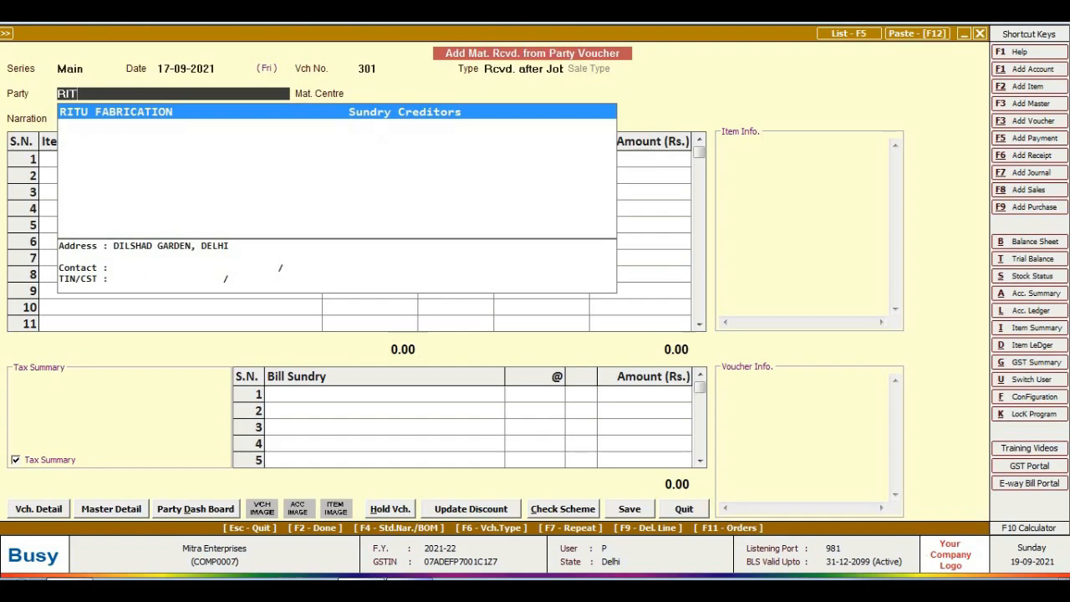
key(Return)
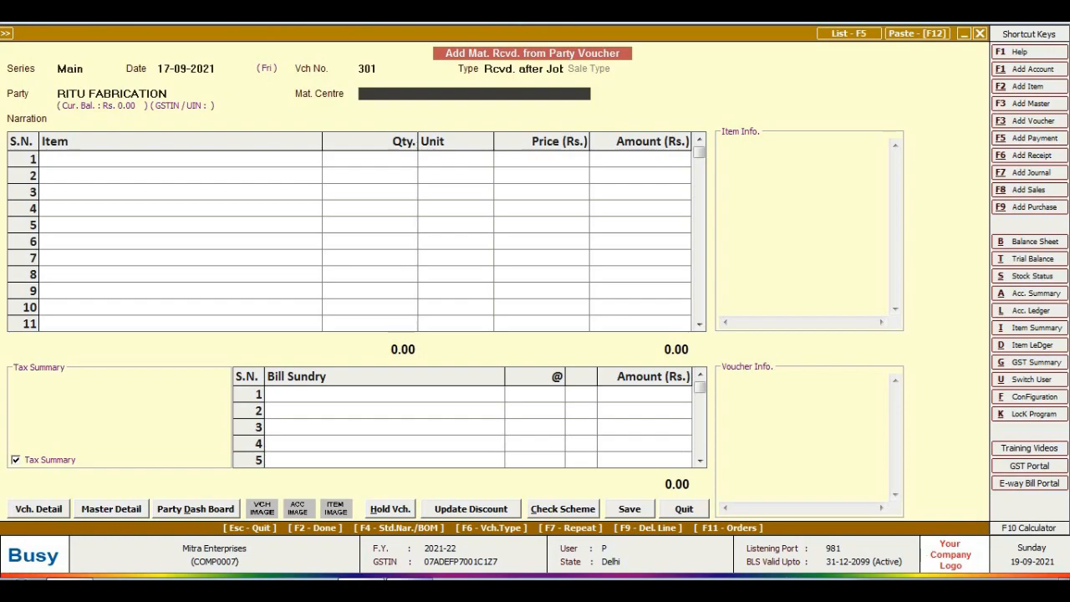
text(R)
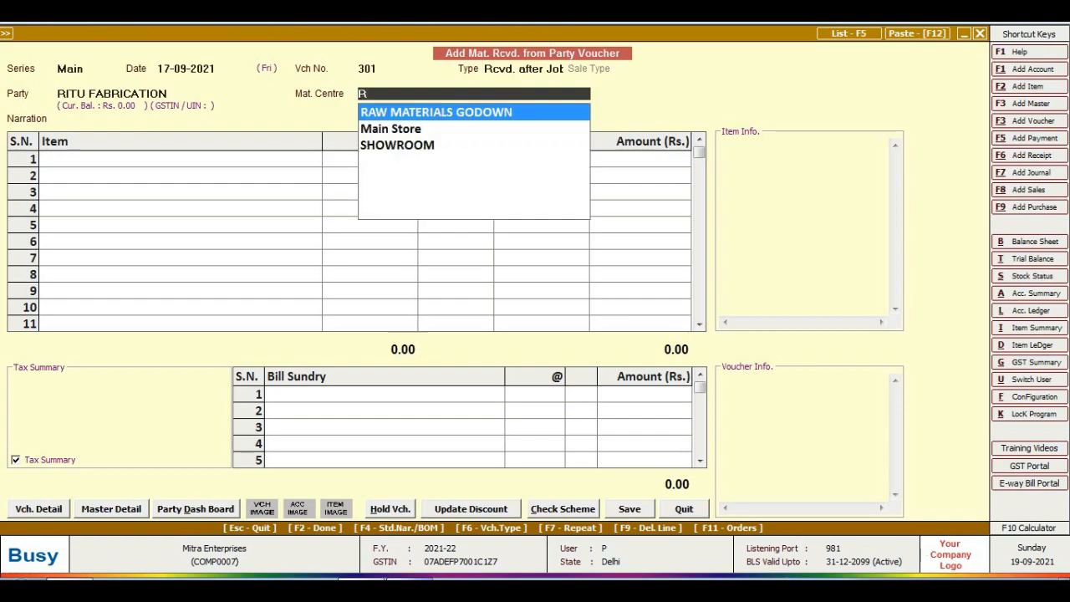
key(Return)
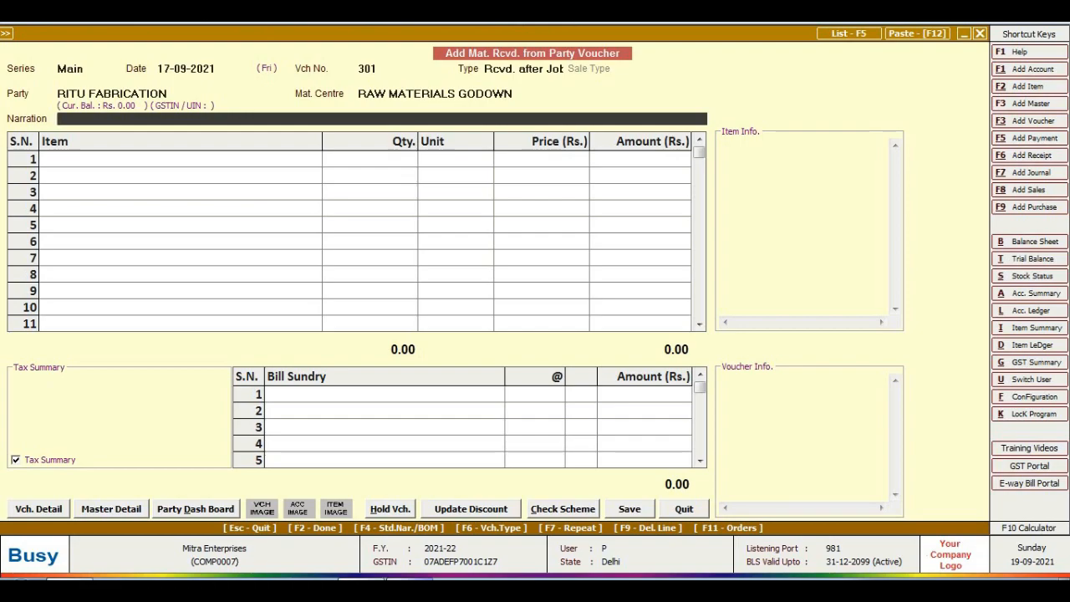
key(Return)
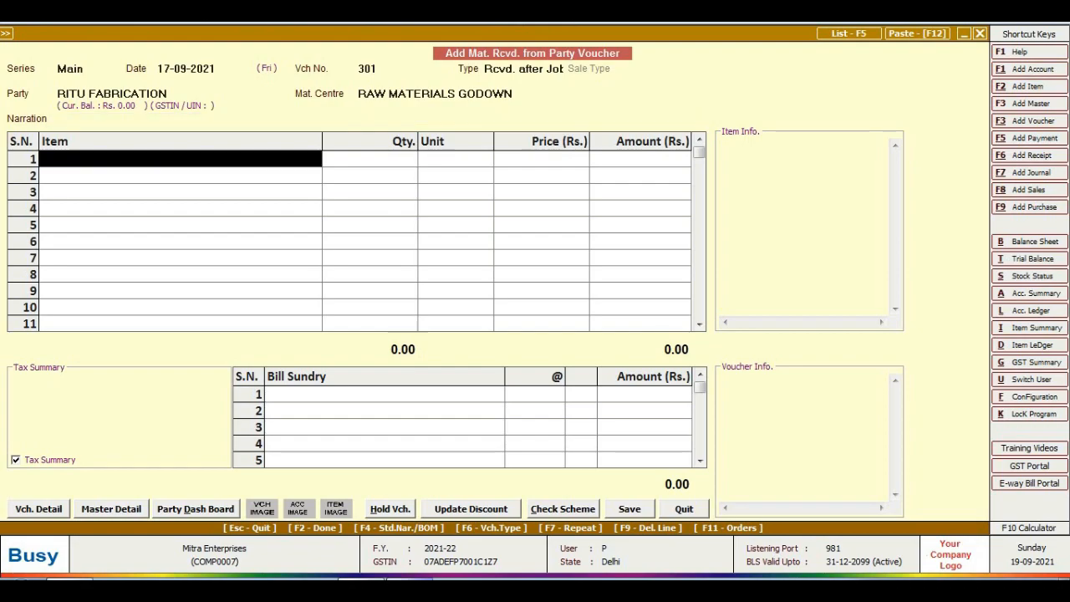
- Enter finished item M-0003 on the first line with a quantity of 300 Pcs
text(3)
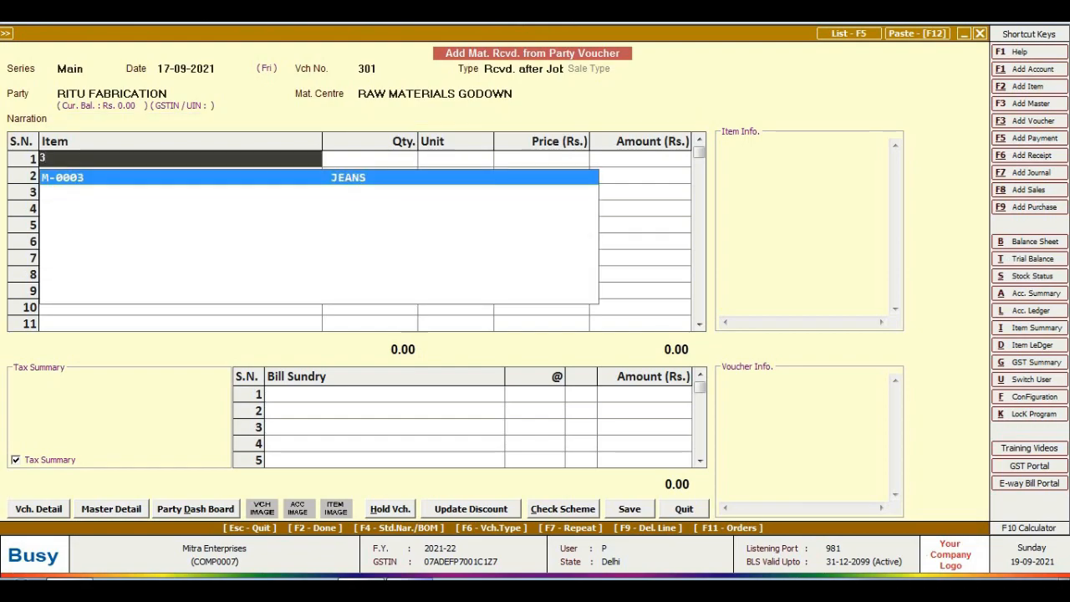
key(Return)
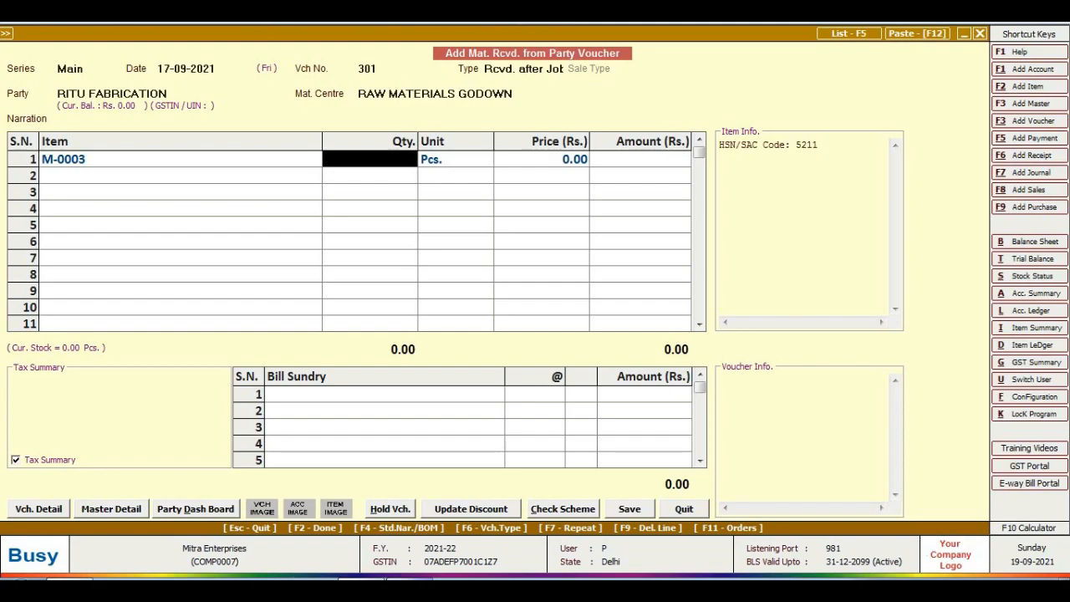
text(300)
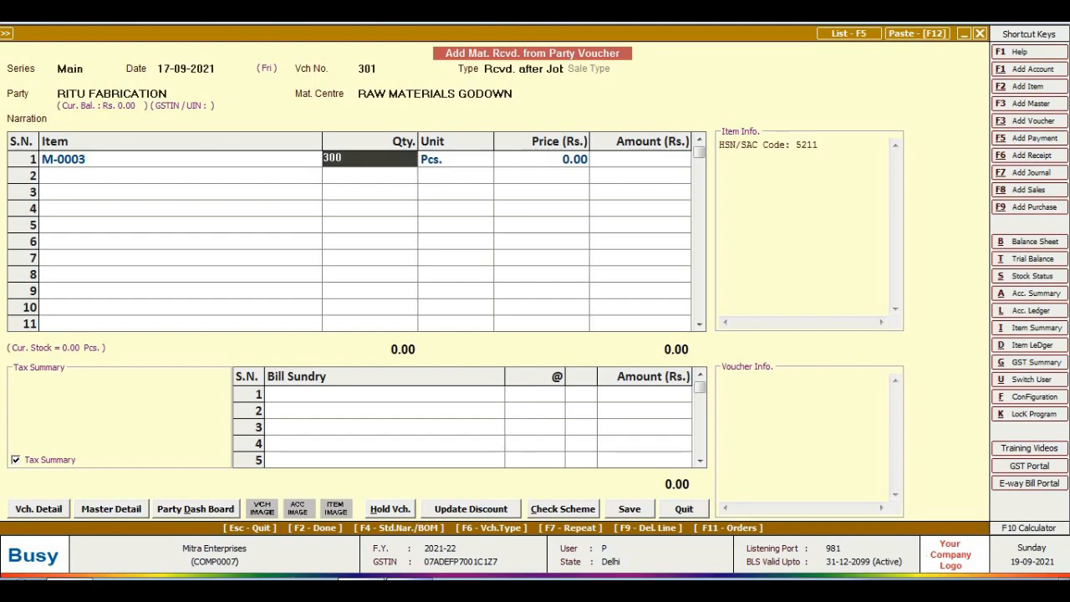
key(Return)
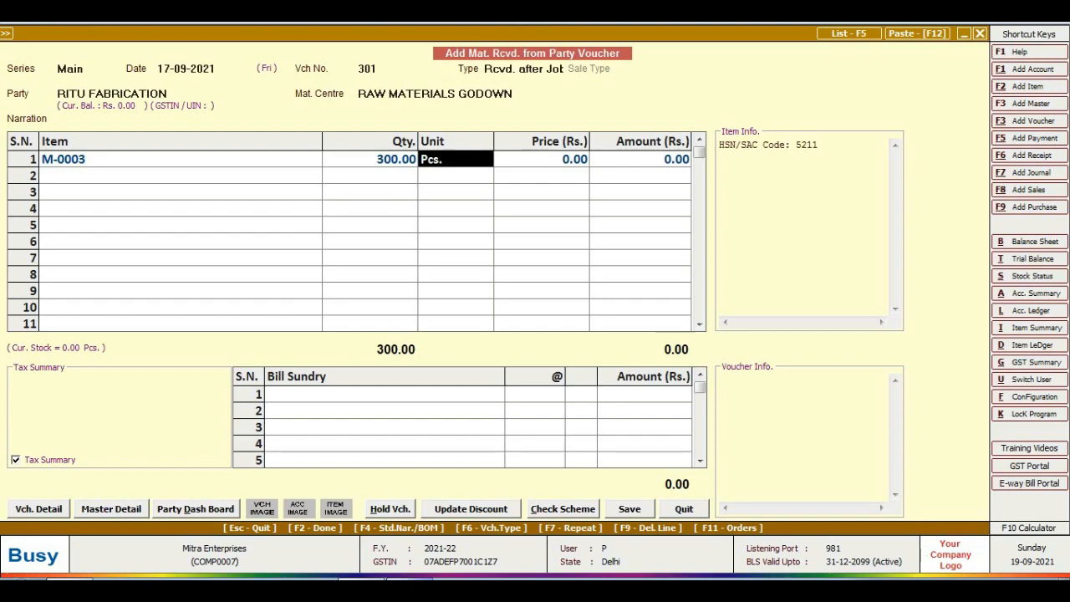
key(Return)
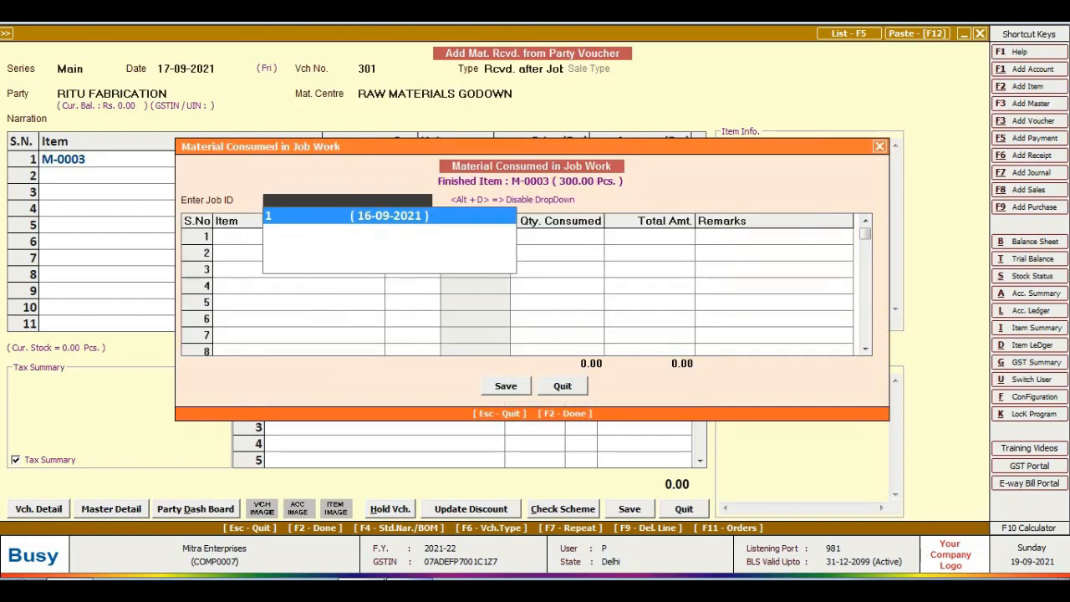
- Record 300 metres of SUPER NT as consumed against Job ID 1 for M-0003, save it, and accept the finished item's 260.00 price
key(Return)
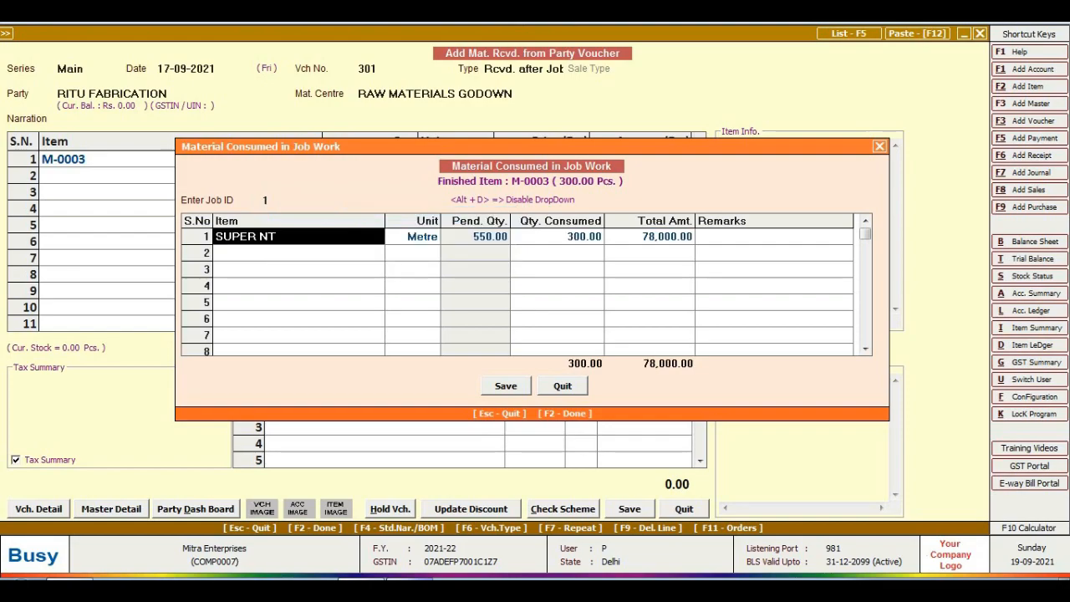
key(Return)
key(Return)
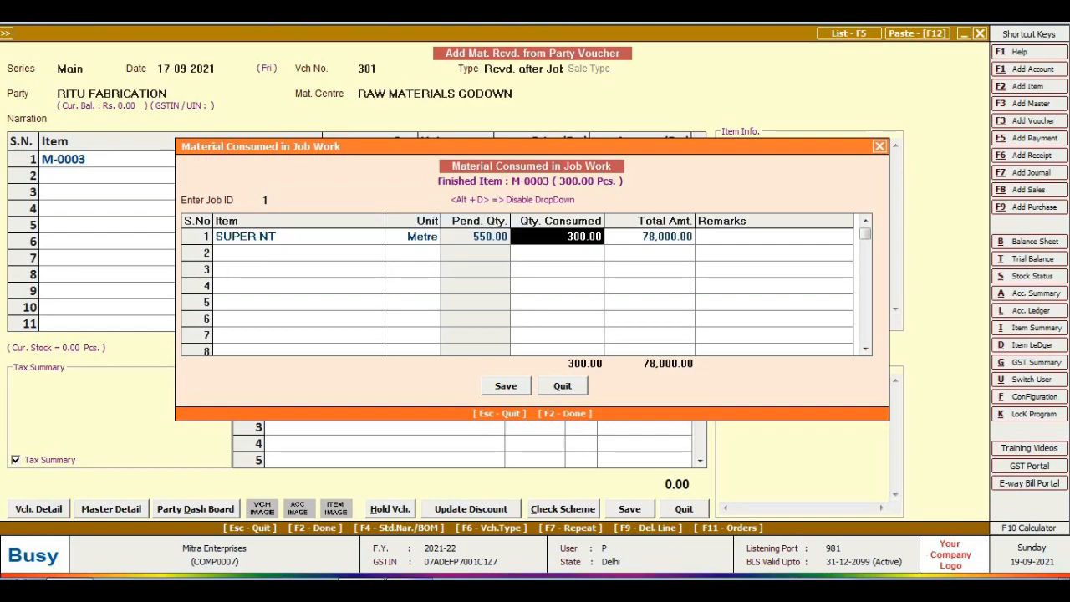
key(Return)
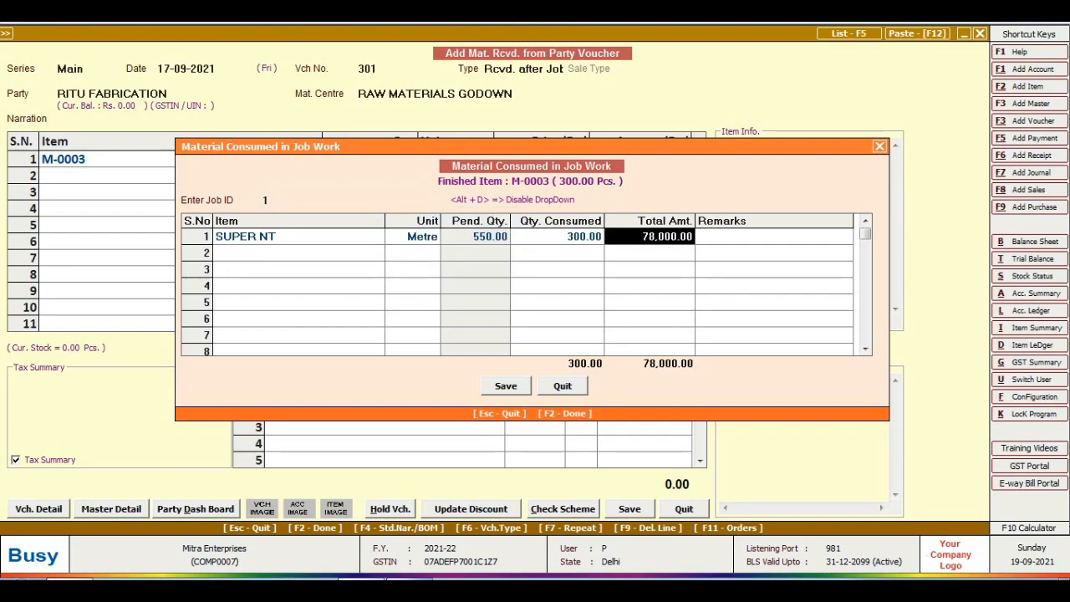
click(508, 387)
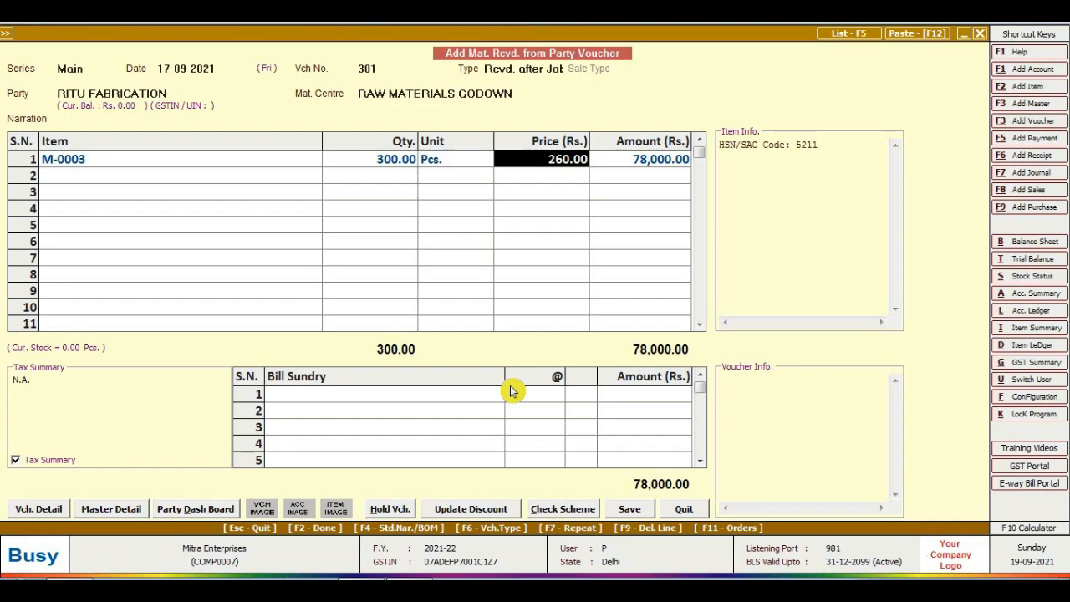
key(Return)
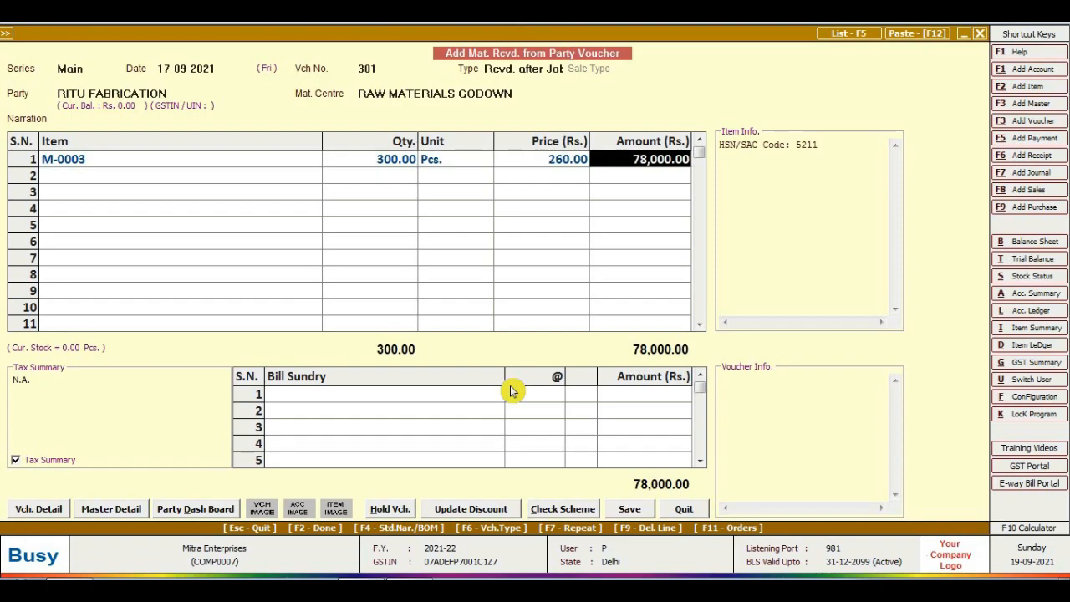
- Create a new bill sundry from the voucher's first bill sundry line, named FABRICATION CHARGE, with no alias and the same print name
click(377, 398)
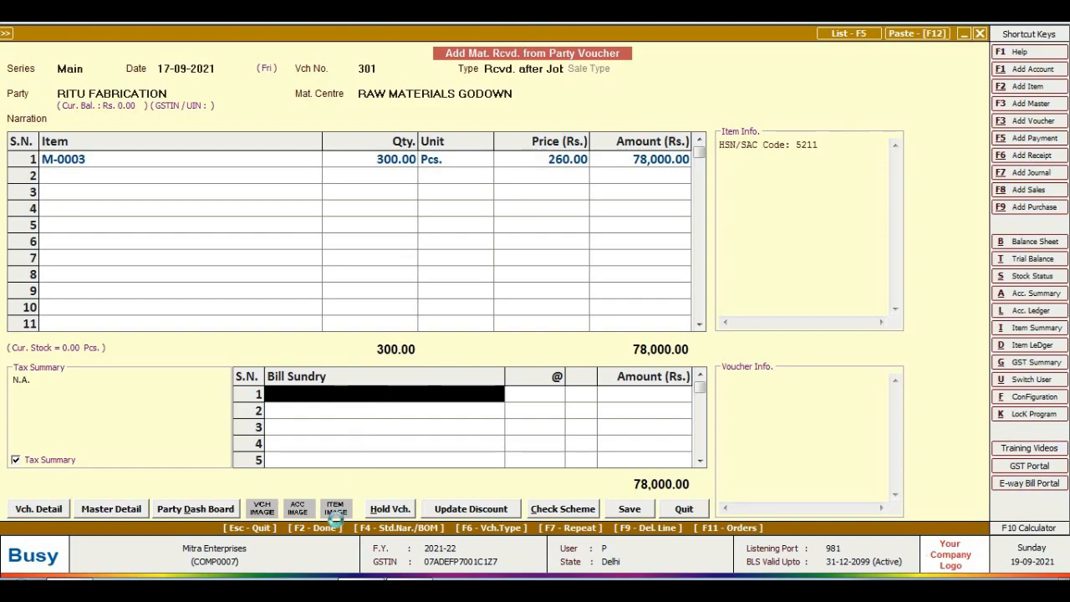
key(F3)
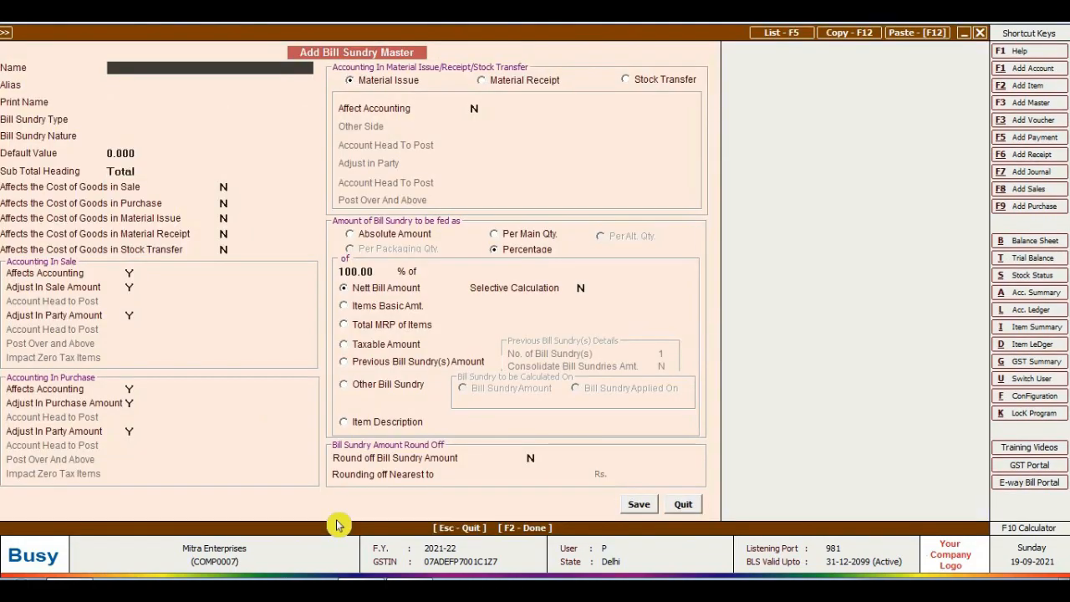
text(FAB)
key(Escape)
key(F3)
text(FABR)
key(Escape)
key(F3)
text(FABRI)
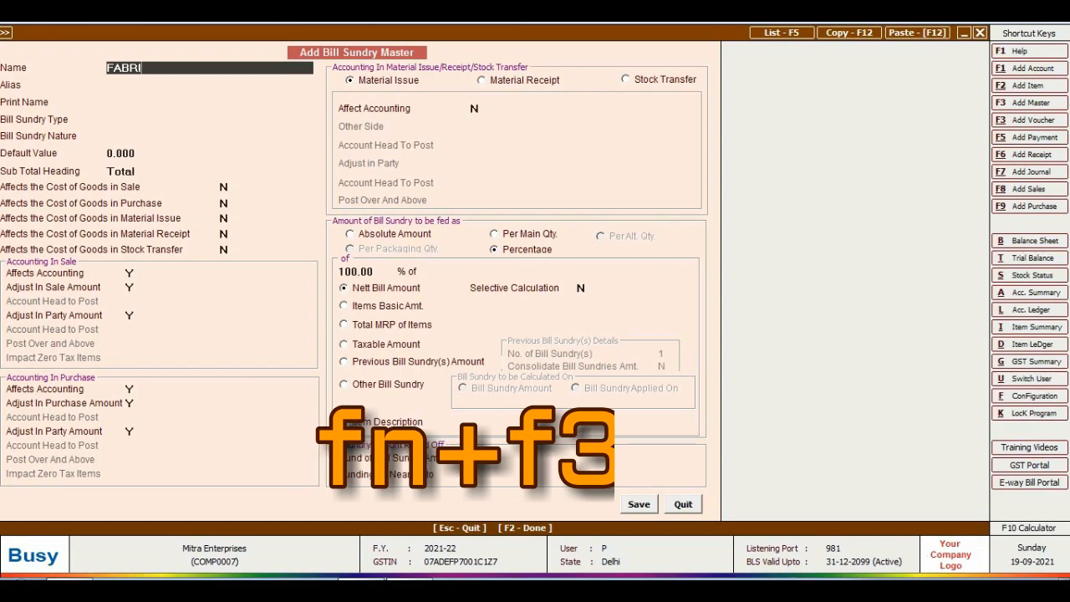
text(CATION CHAR)
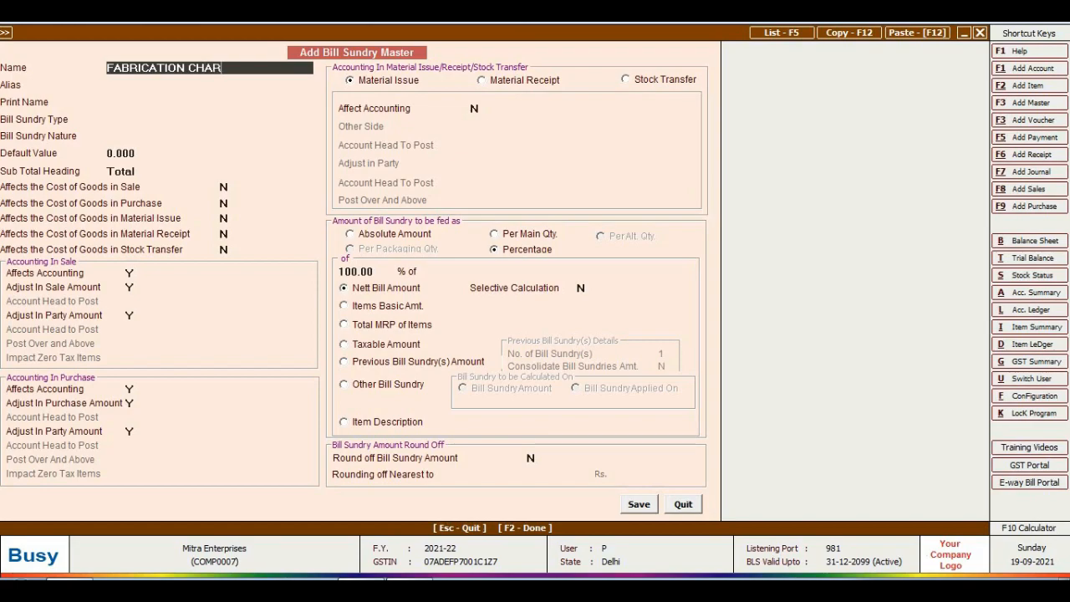
text(GE)
key(Return)
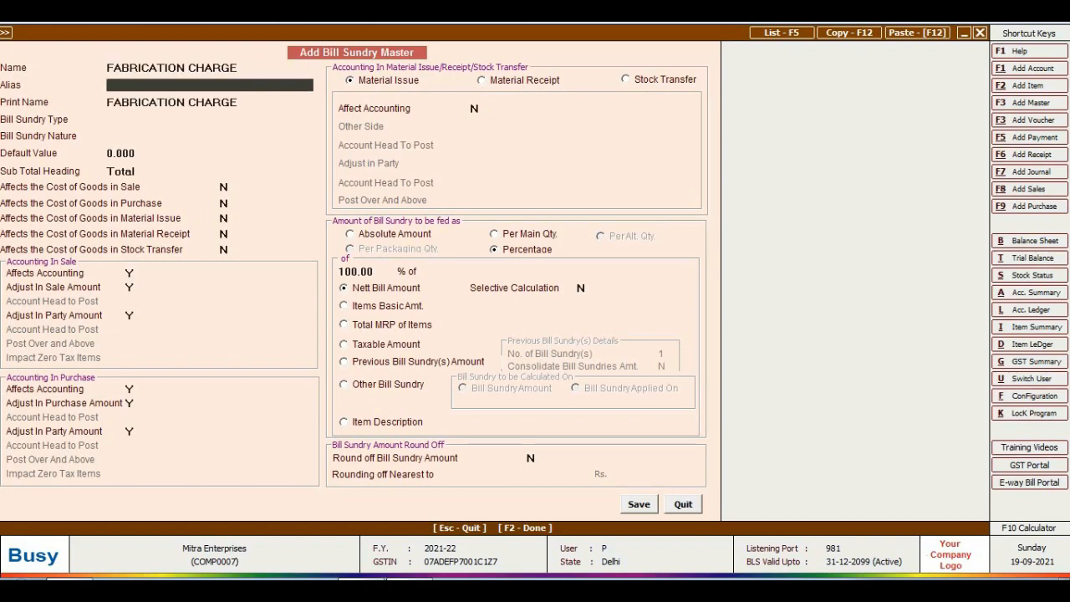
key(Return)
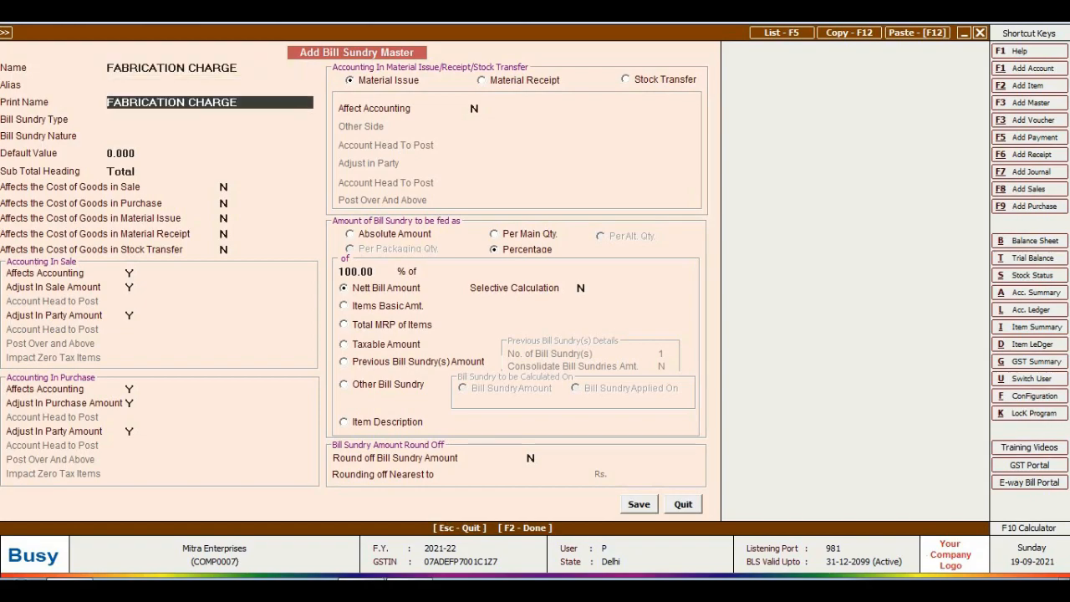
key(Return)
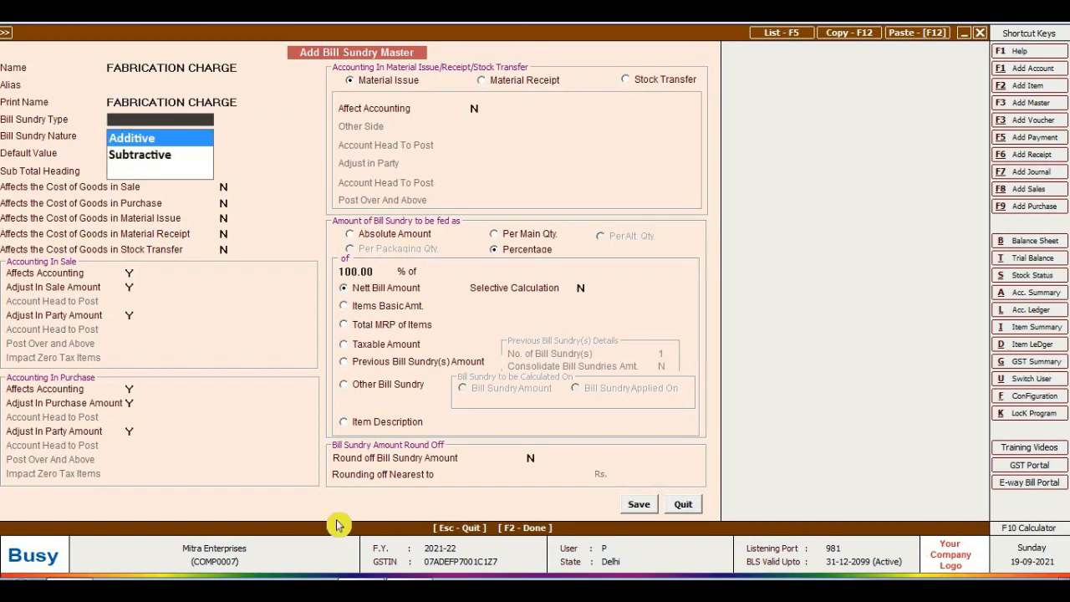
- Set the bill sundry type to Additive, nature to Others and default value to 75, keeping the Total sub total heading
key(Return)
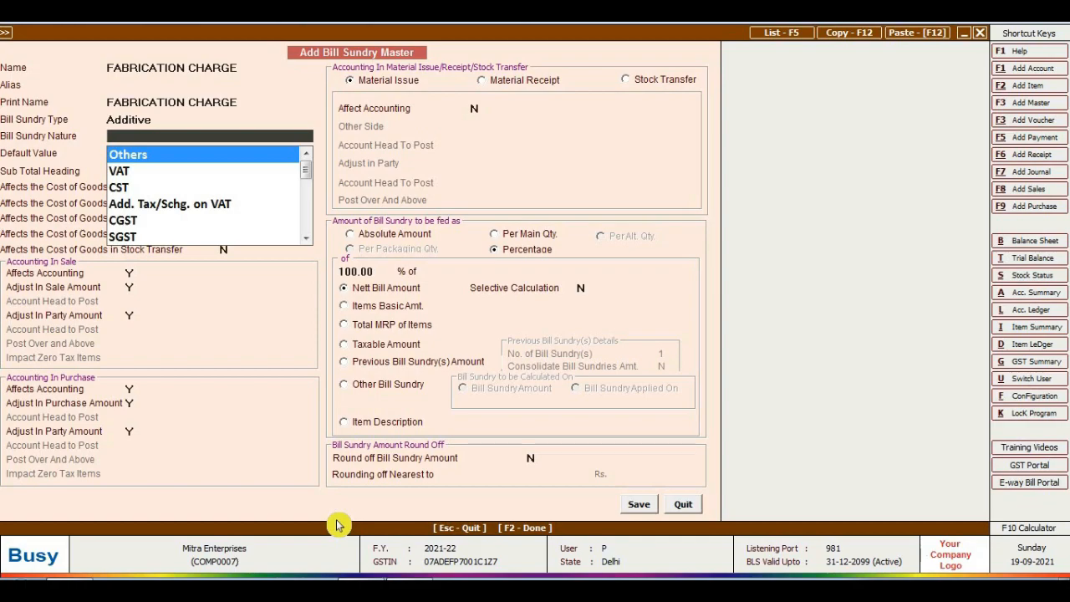
key(Return)
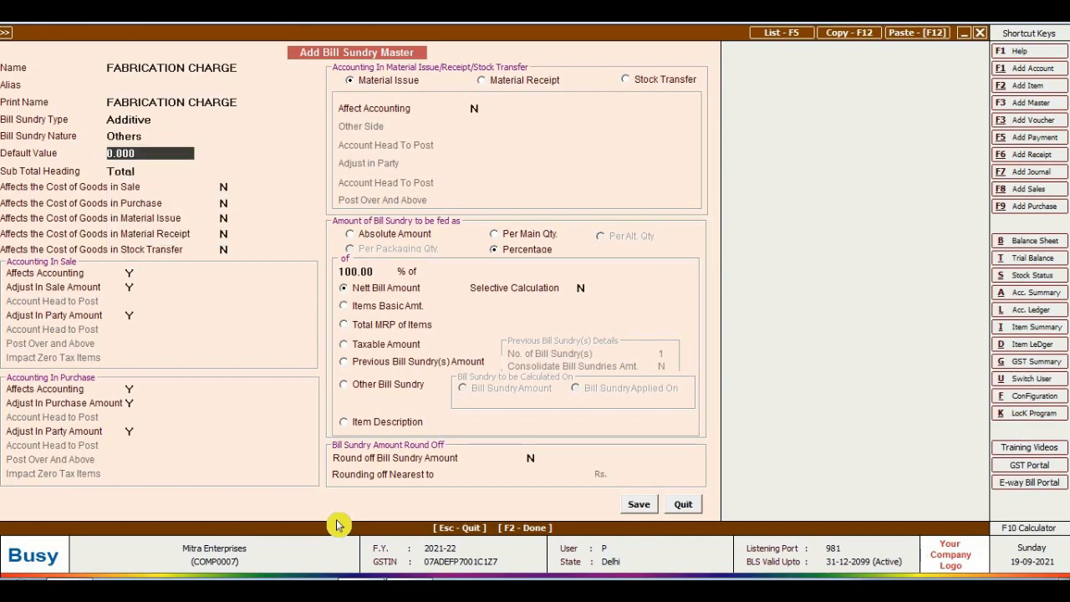
text(75)
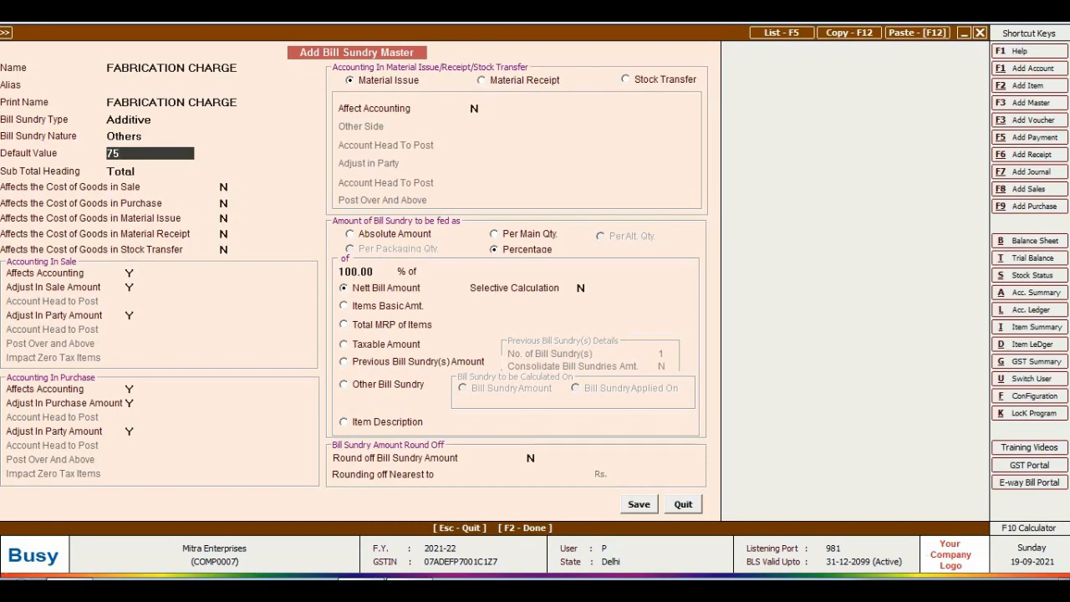
key(Return)
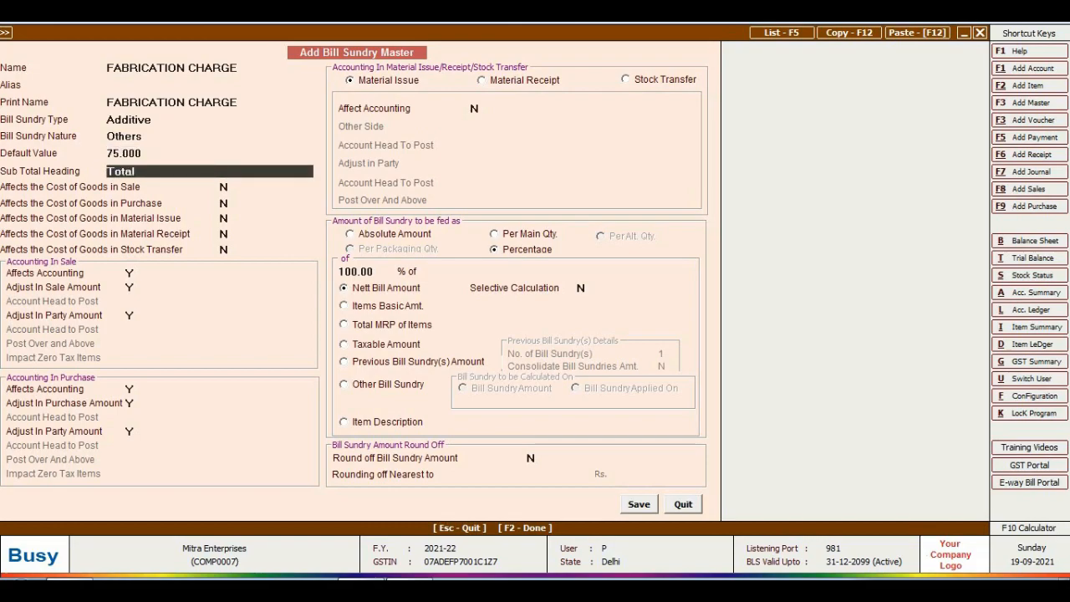
key(Return)
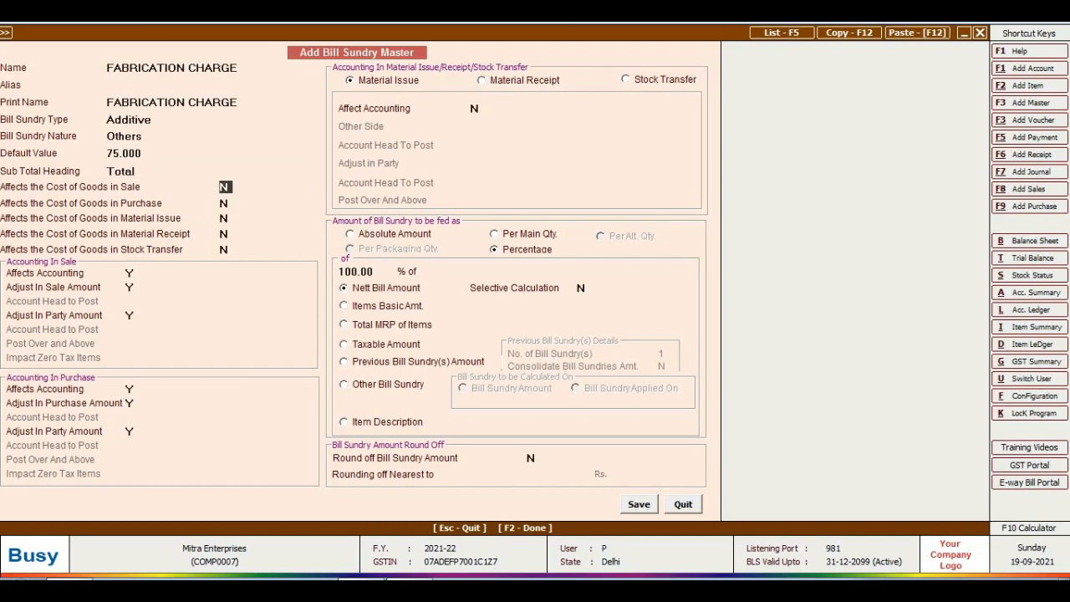
- Make the bill sundry affect the cost of goods in Material Receipt (Y), keeping the other cost, sale and purchase settings at their defaults
key(Return)
key(Return)
key(Return)
key(y)
key(Return)
key(Return)
key(Return)
key(Return)
key(Return)
key(Return)
key(Return)
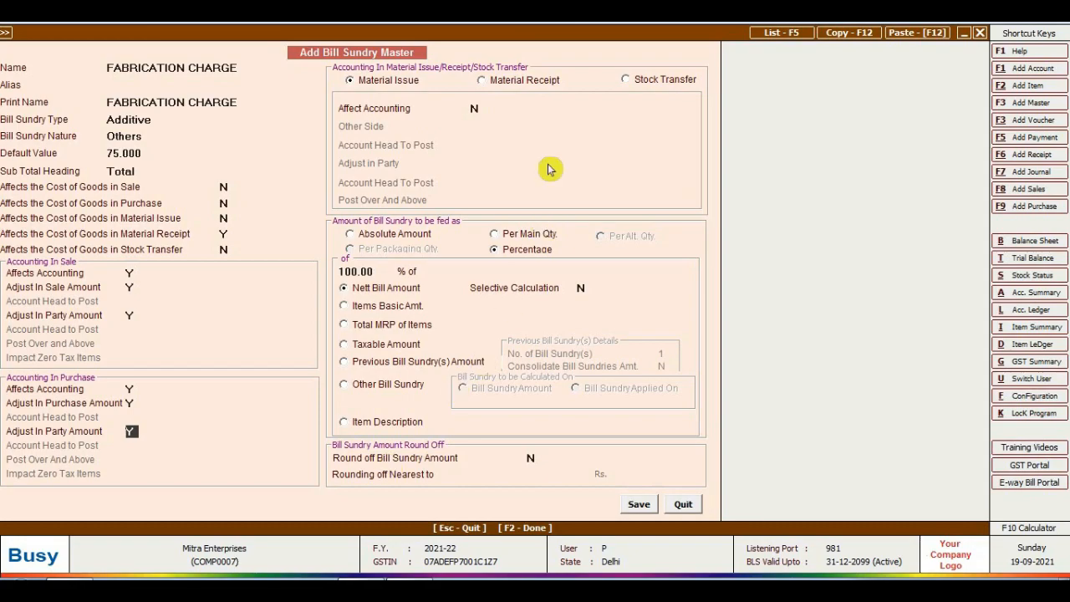
- For Material Receipt accounting, set Affect Accounting to Y and Other Side to Specify Acc. Here
click(483, 81)
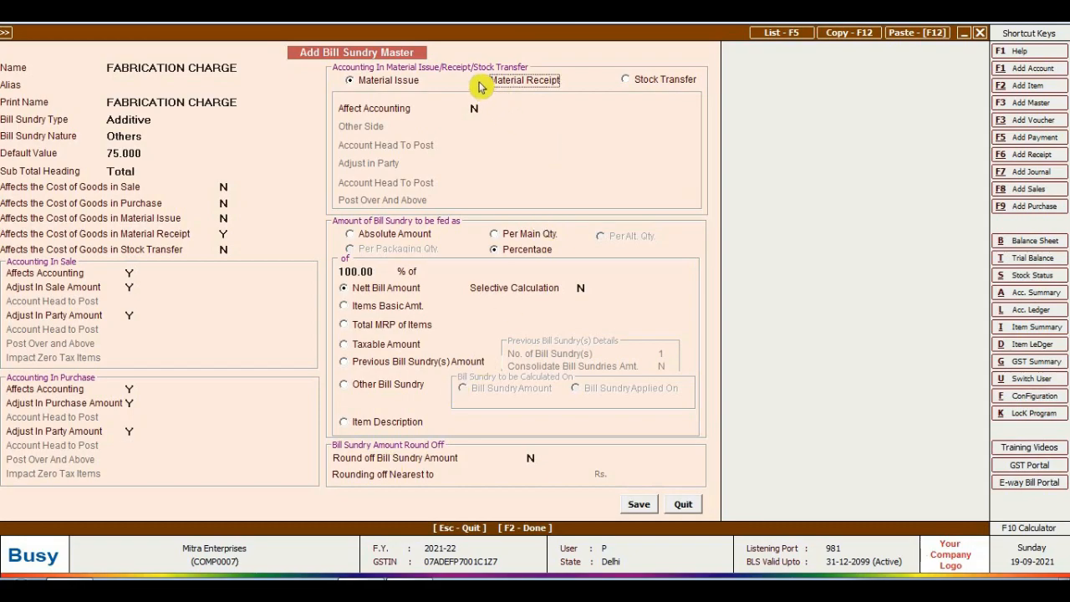
key(Return)
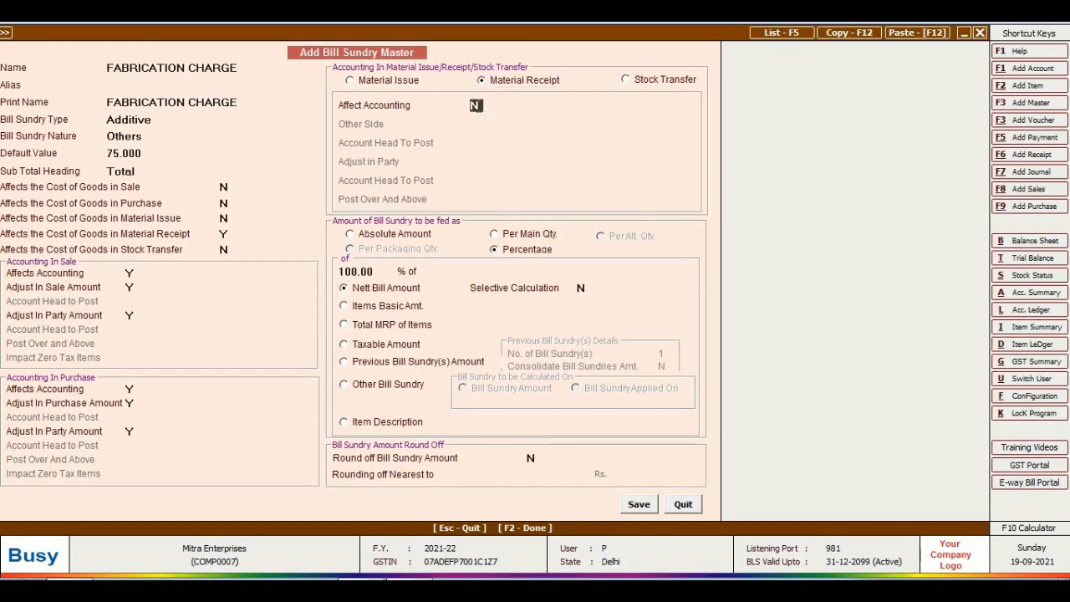
key(y)
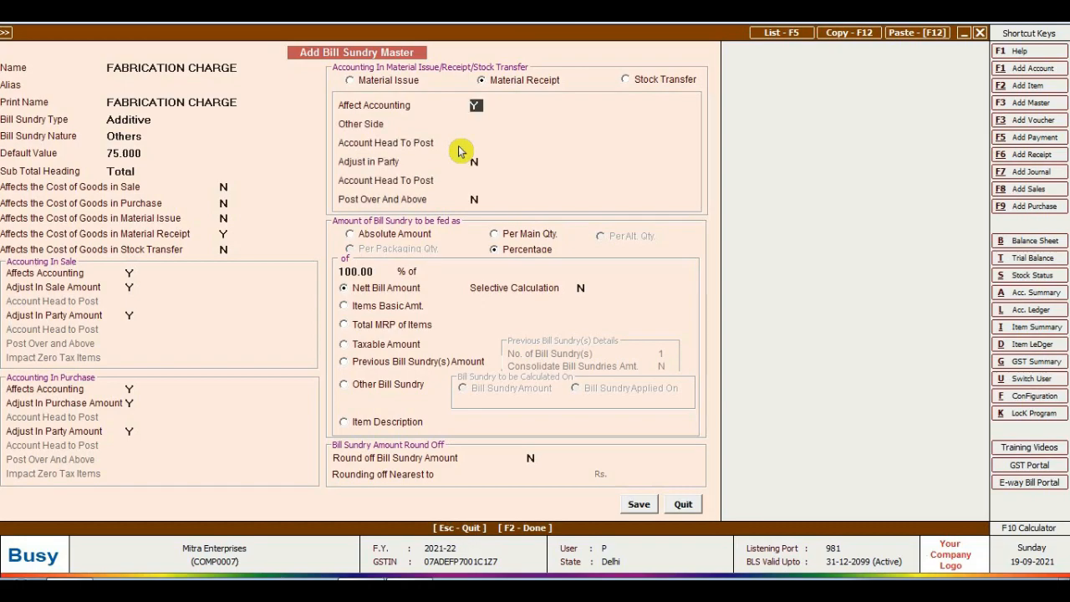
key(Return)
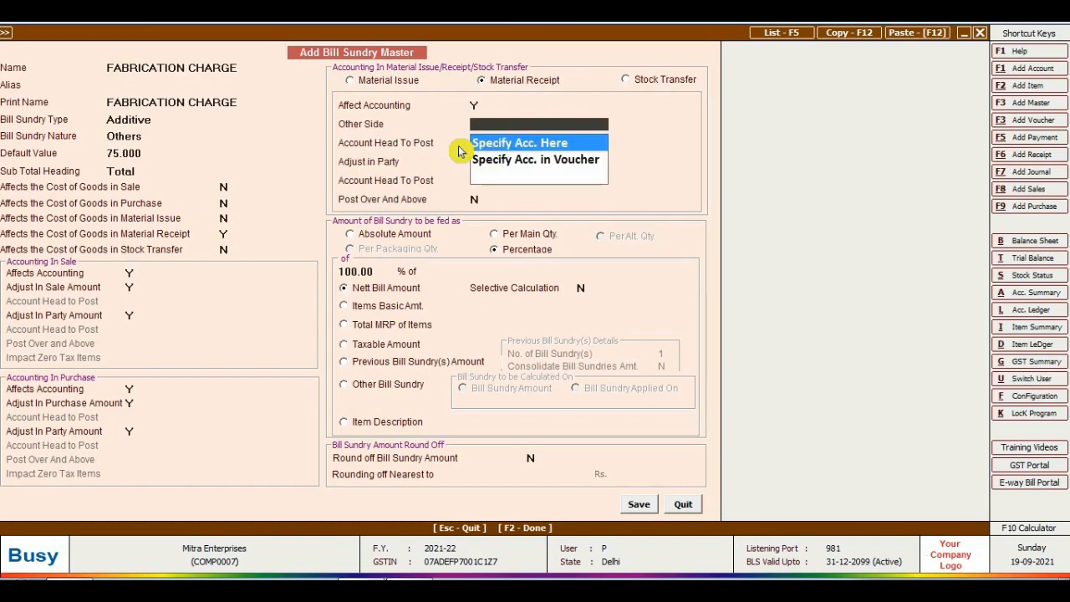
key(Return)
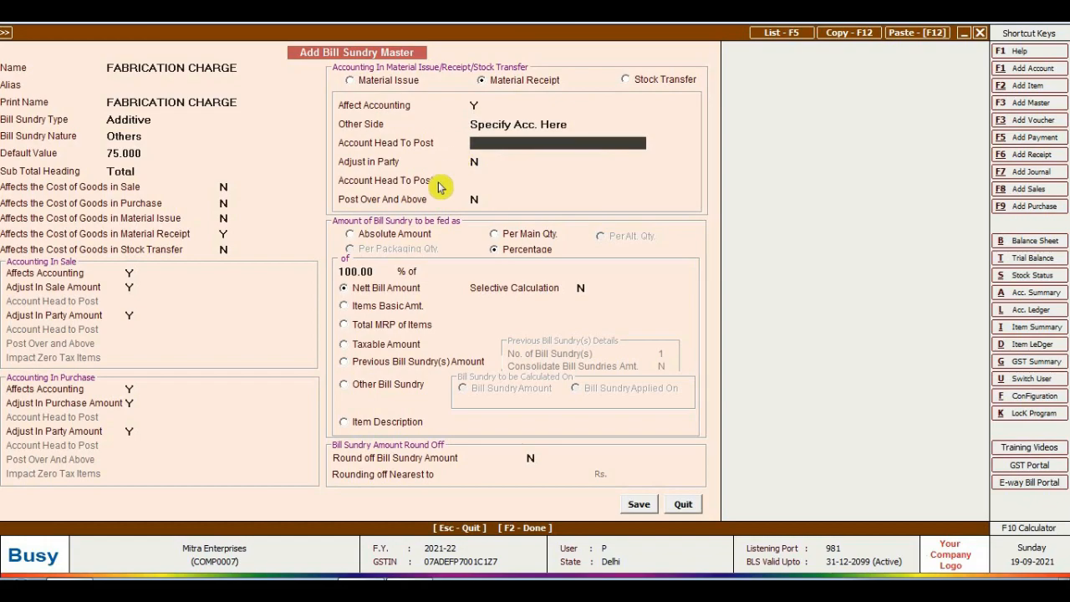
- Add a new account for the account head to post, named FABRICATION CHARGE, with no alias and the same print name
key(F3)
text(FA)
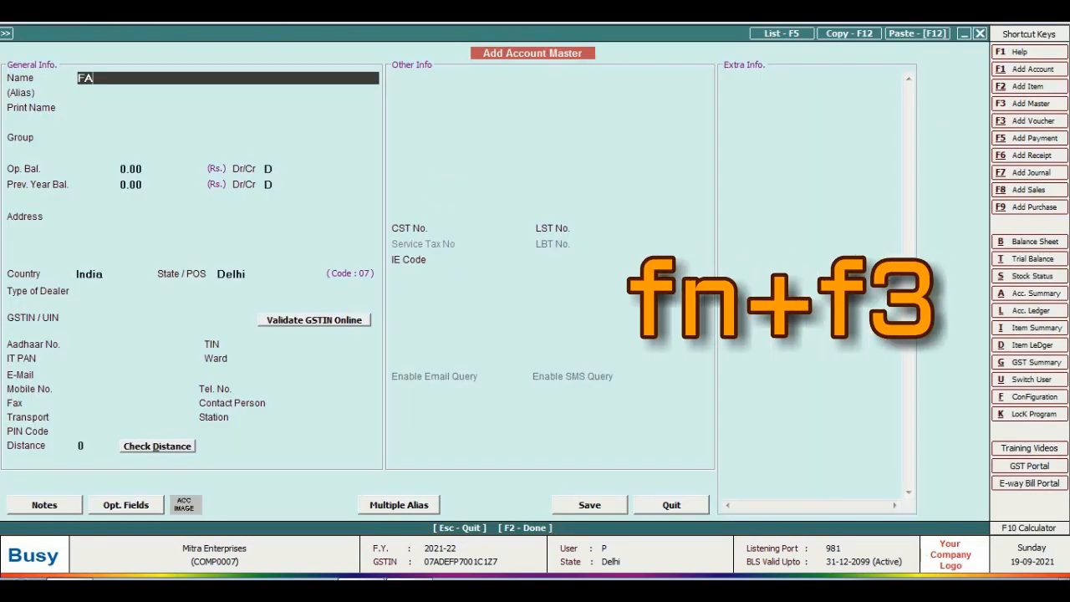
text(BRI)
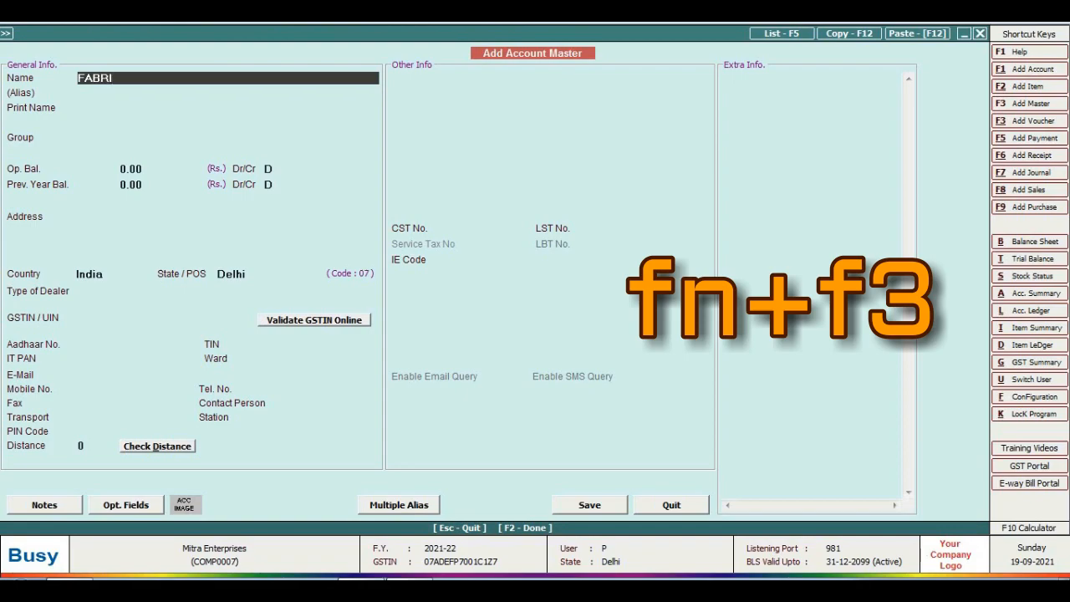
text(CA)
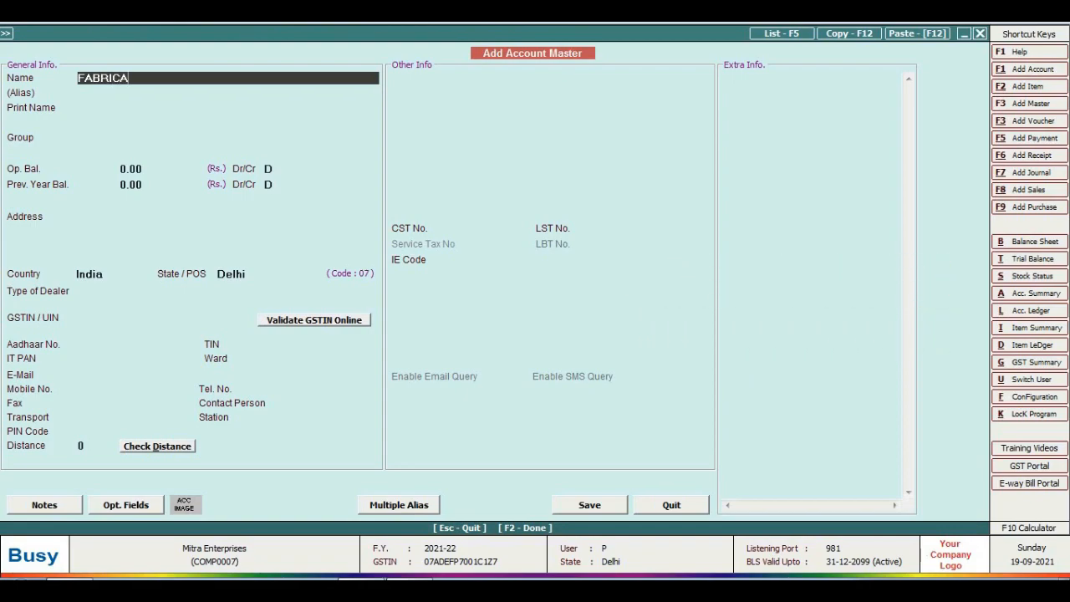
text(TION CHARGE)
key(Return)
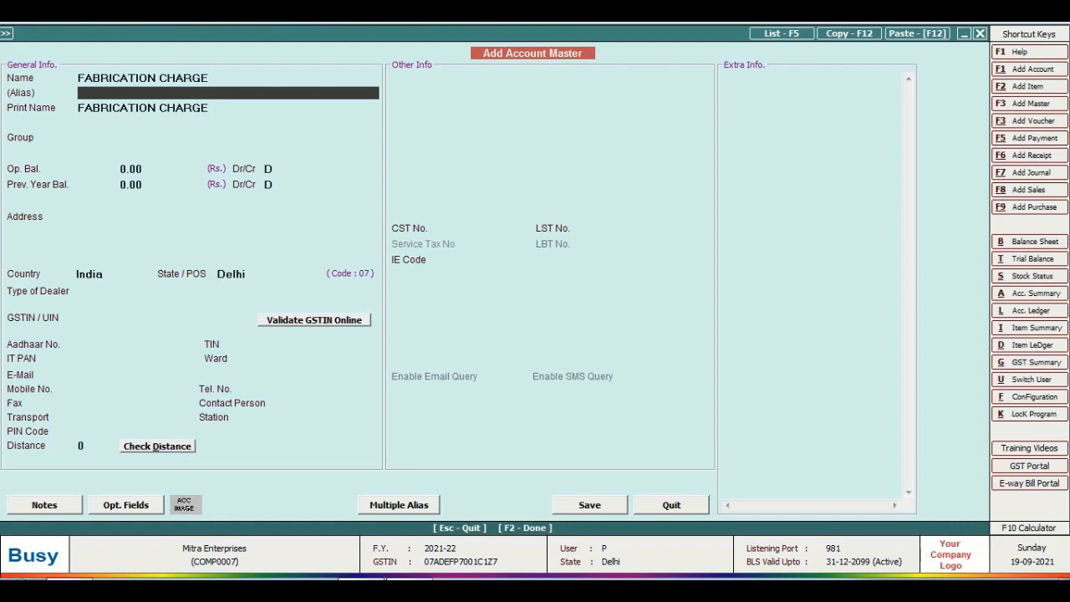
key(Return)
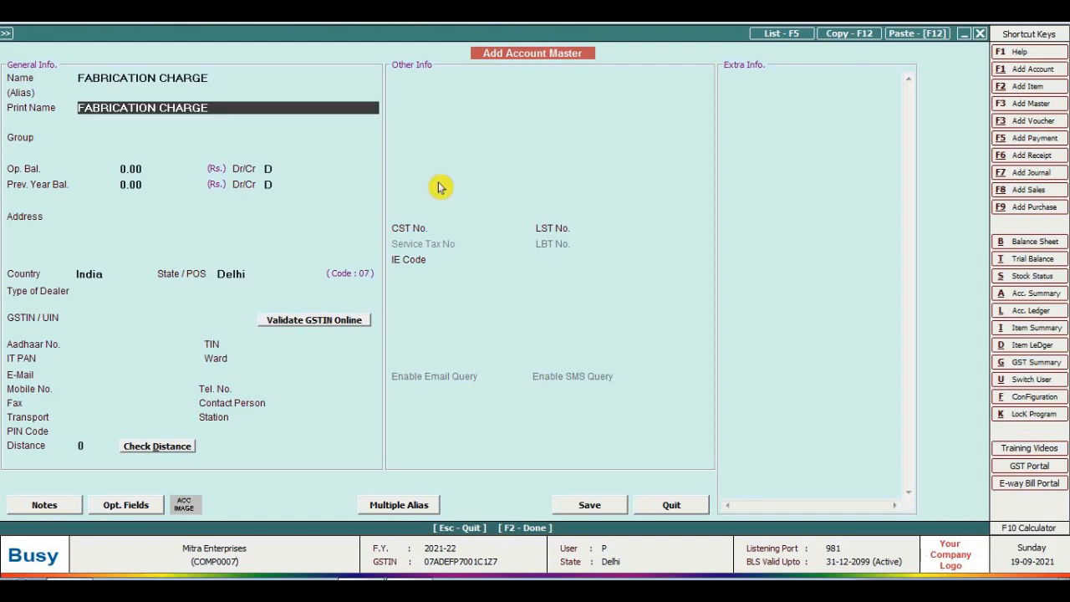
key(Return)
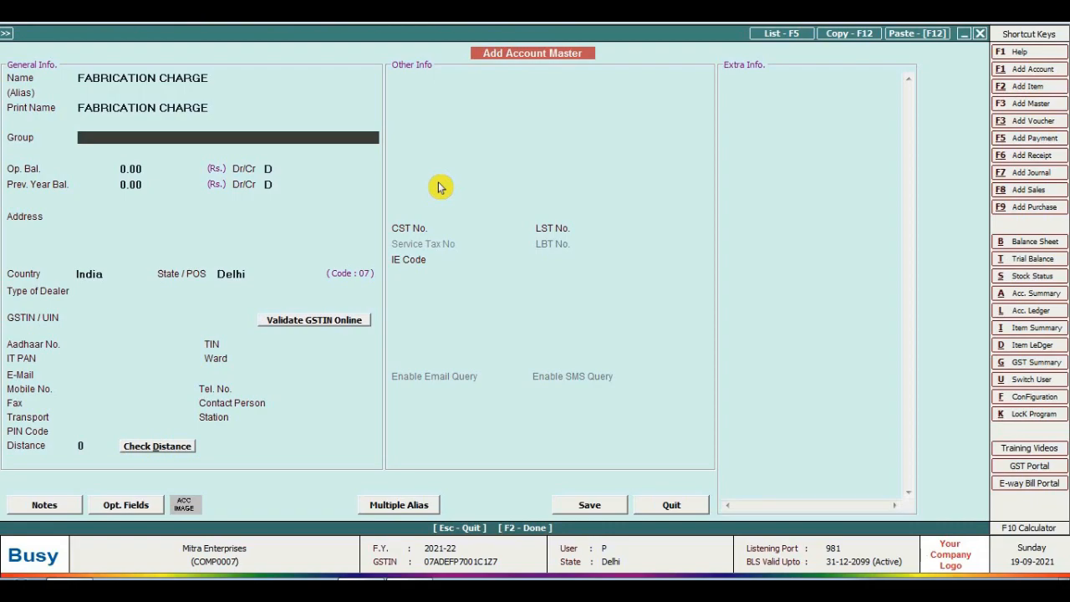
- Assign the account to the Expenses (Indirect/Admn.) group and keep the opening and previous year balances at 0.00 debit
text(E)
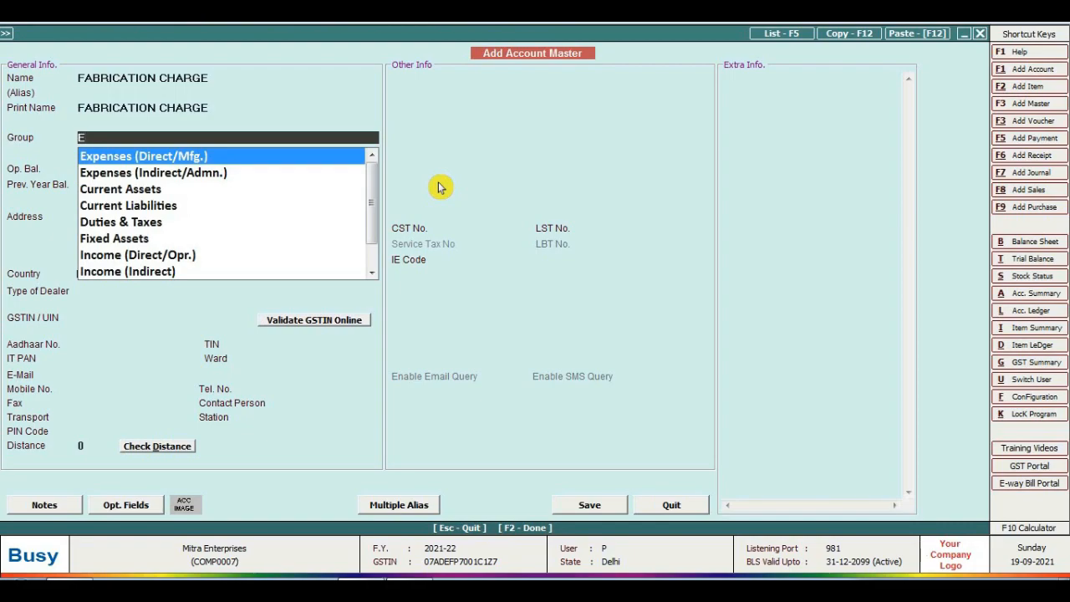
key(Down)
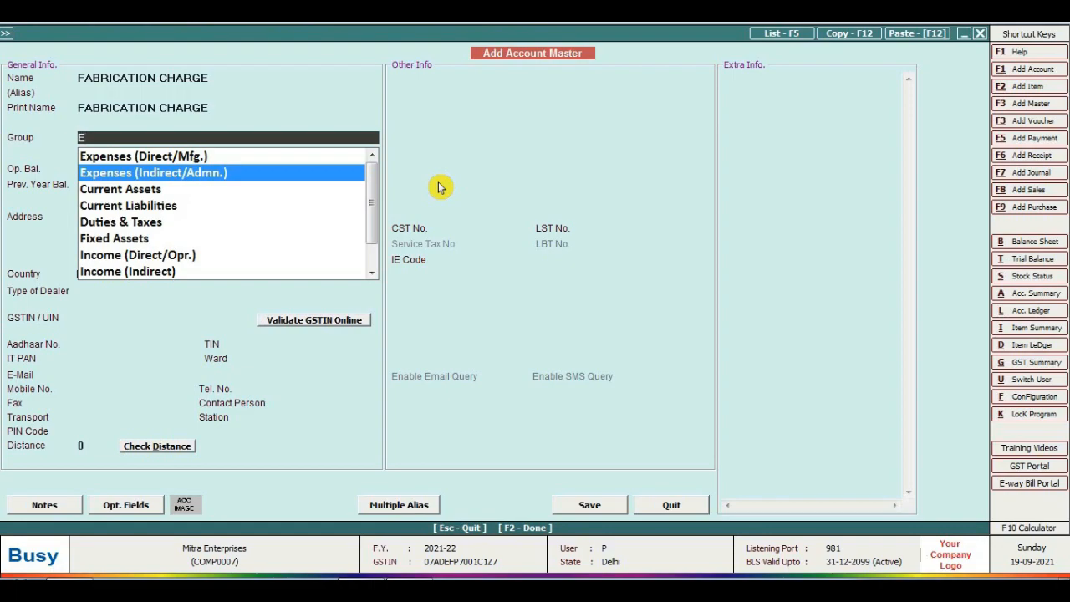
key(Return)
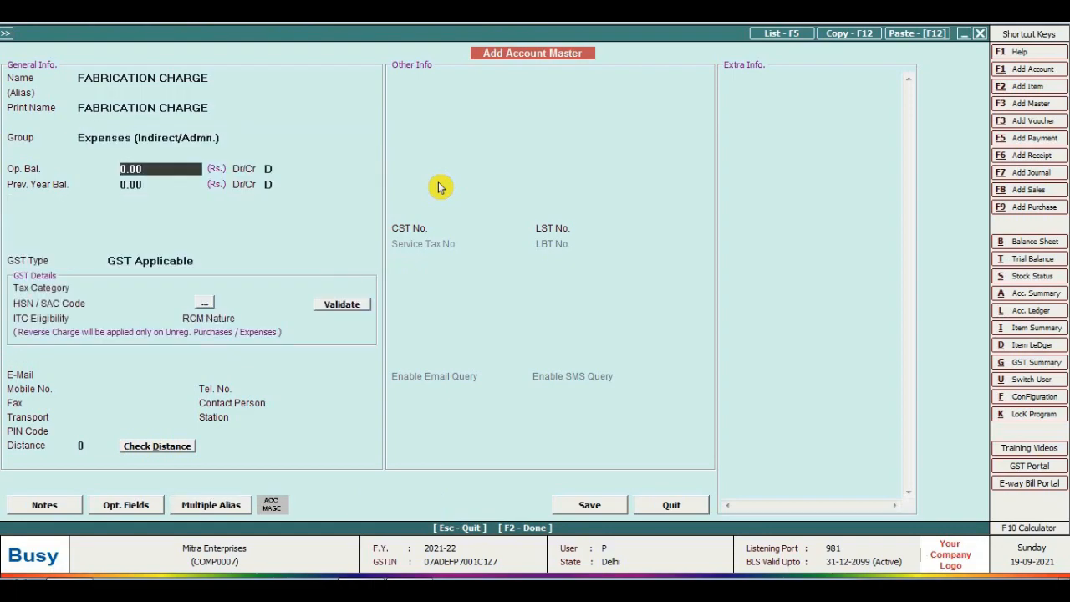
key(Return)
key(Return)
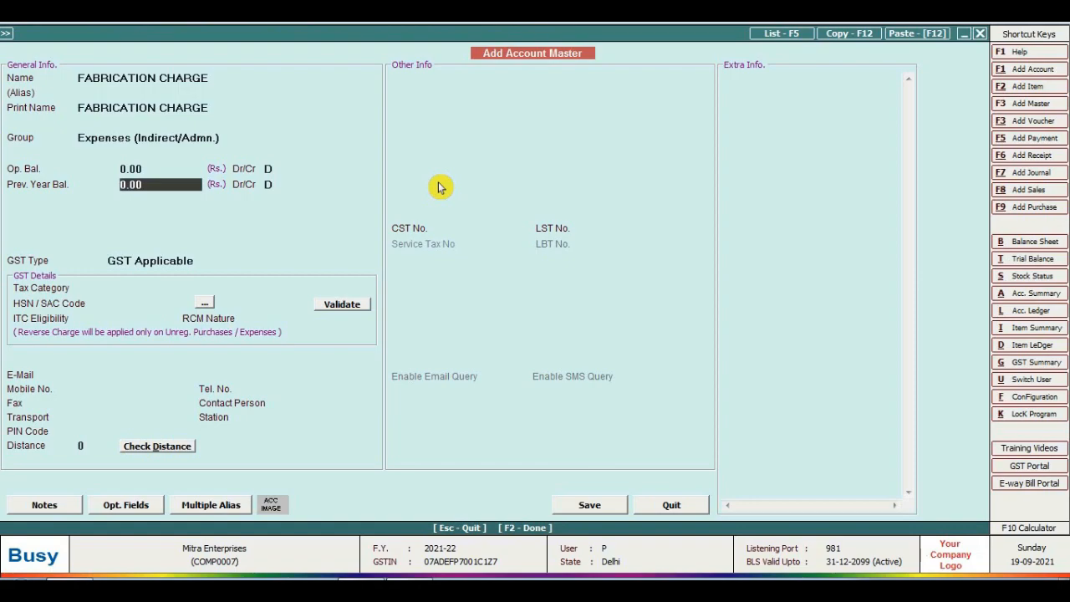
key(Return)
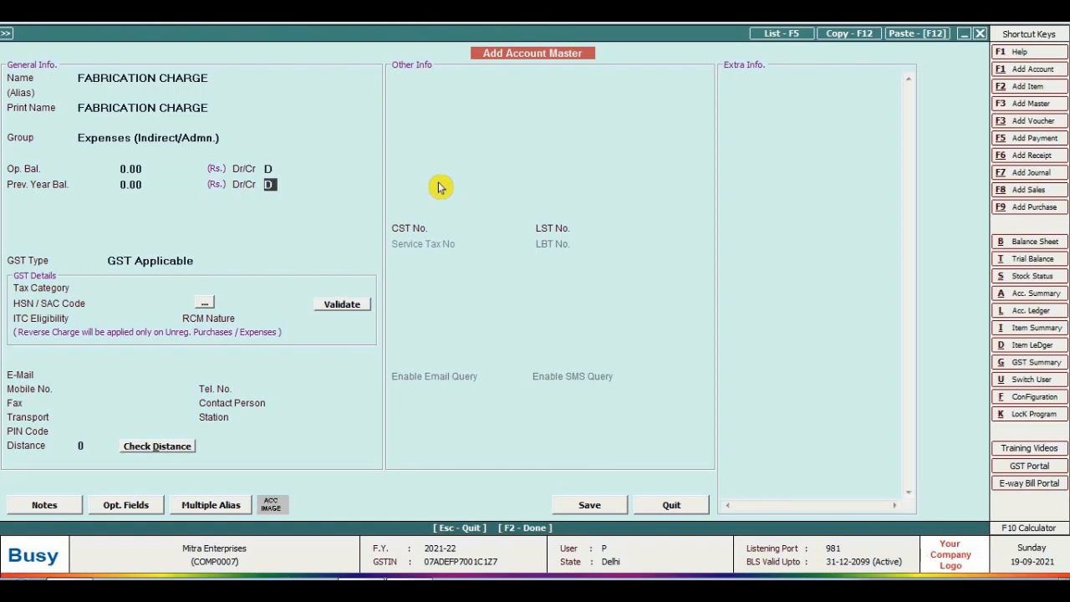
key(Return)
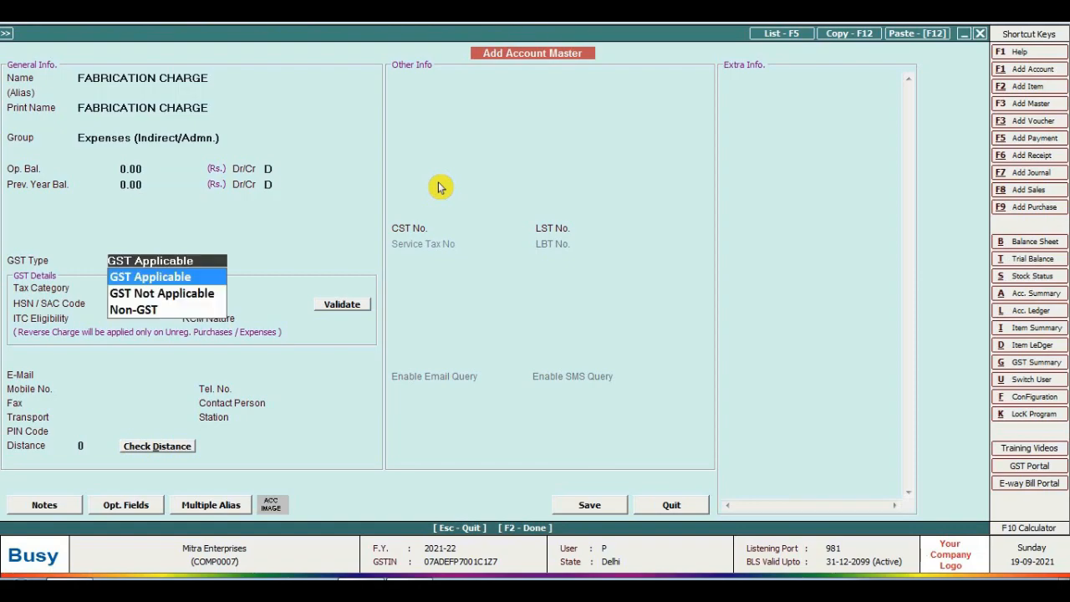
- Set the account's GST type to GST Not Applicable, leave the contact and transport fields blank with distance 0, and save the account
key(Down)
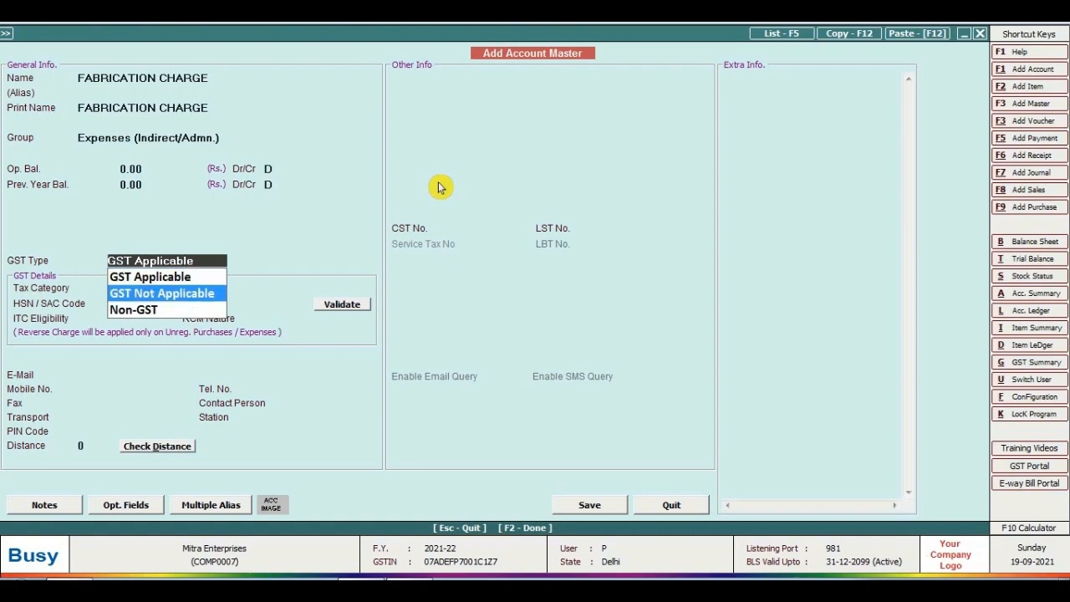
key(Return)
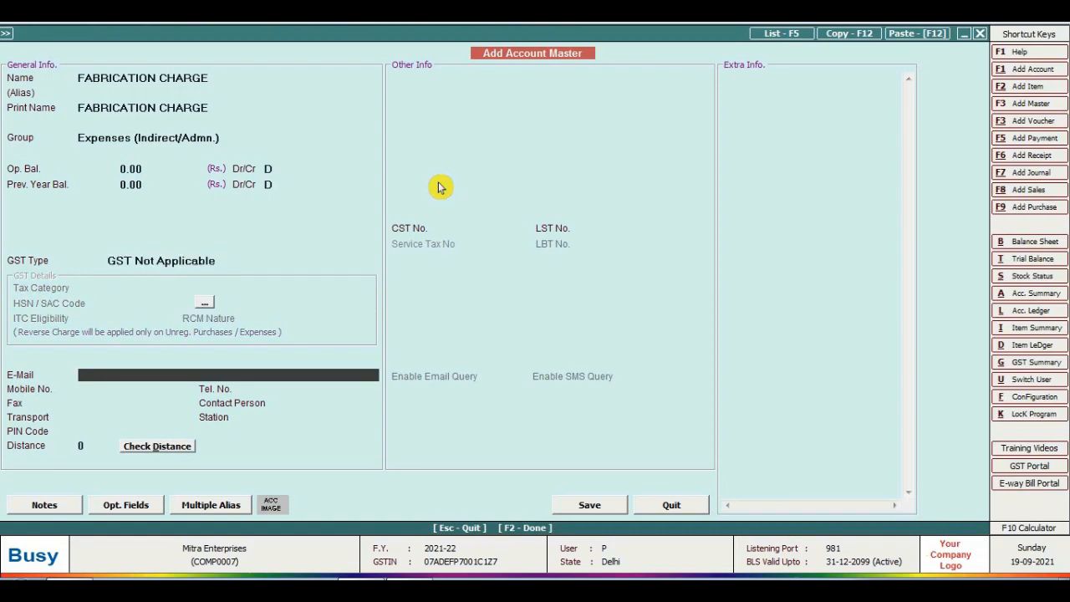
key(Return)
key(Return)
key(Return)
key(Return)
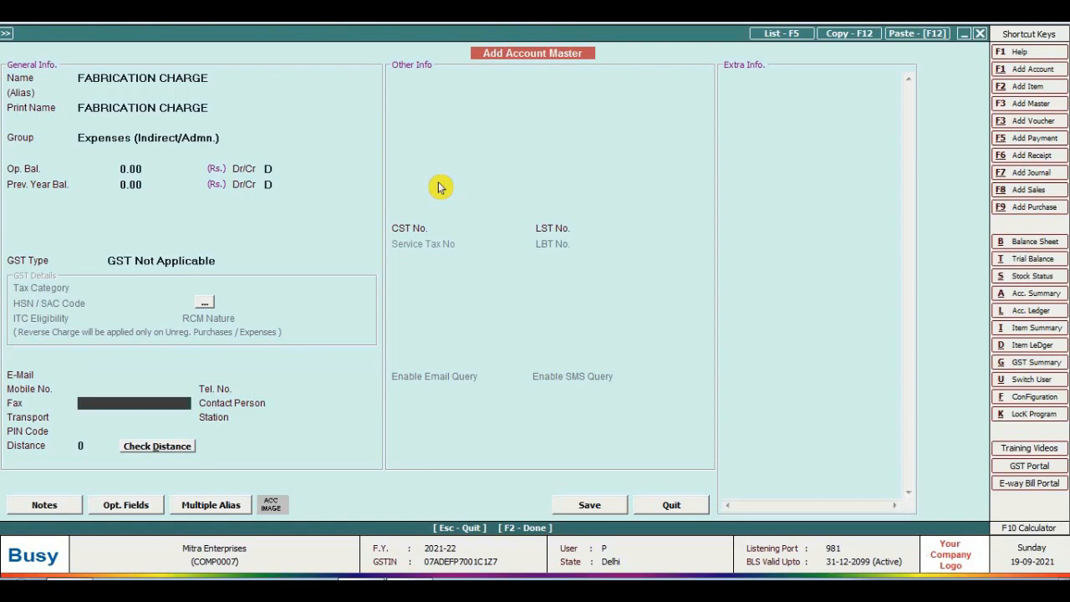
key(Return)
key(Return)
key(Return)
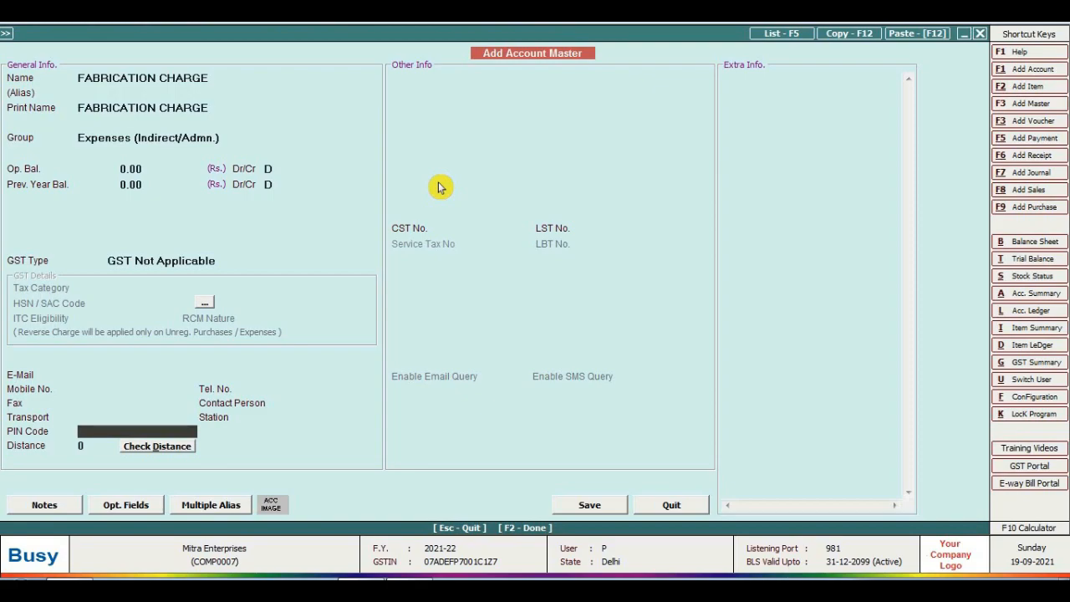
key(Return)
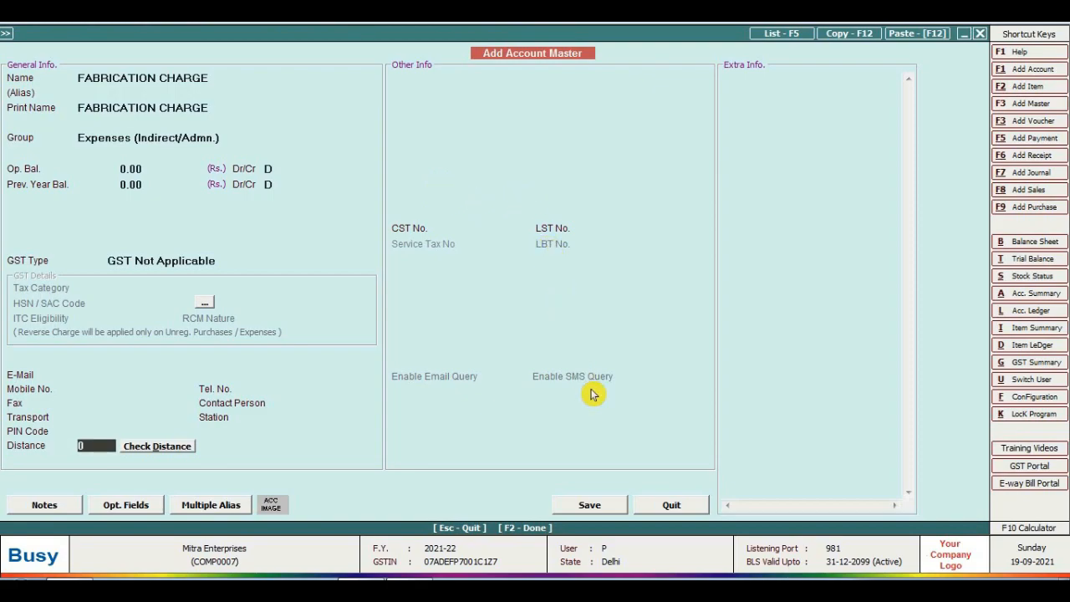
click(594, 508)
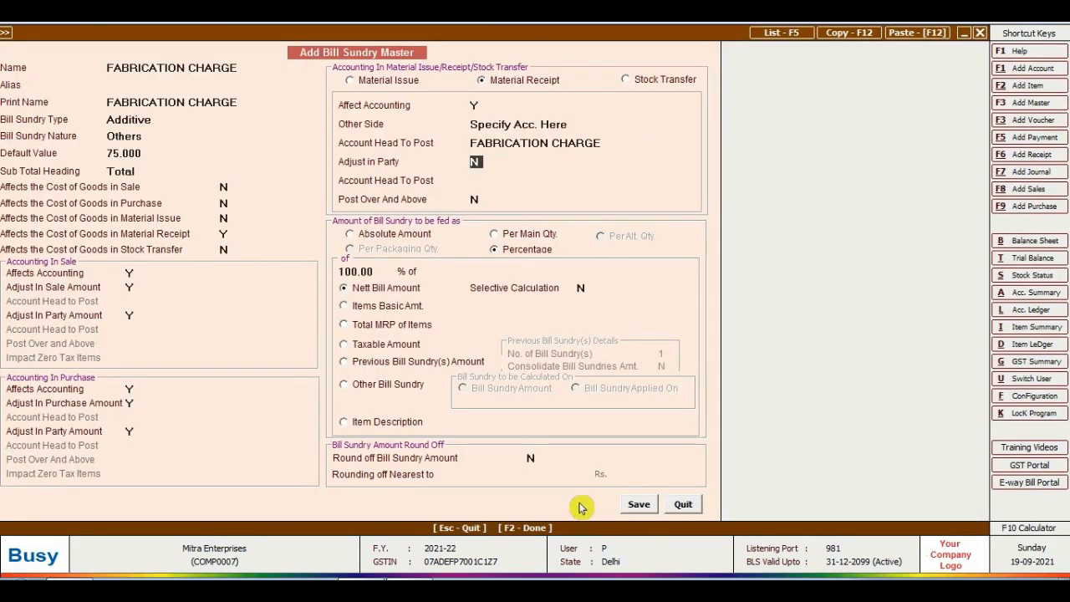
- Set Adjust in Party to Y for material receipt, feed the bill sundry amount Per Main Qty., and save the bill sundry
key(y)
key(Return)
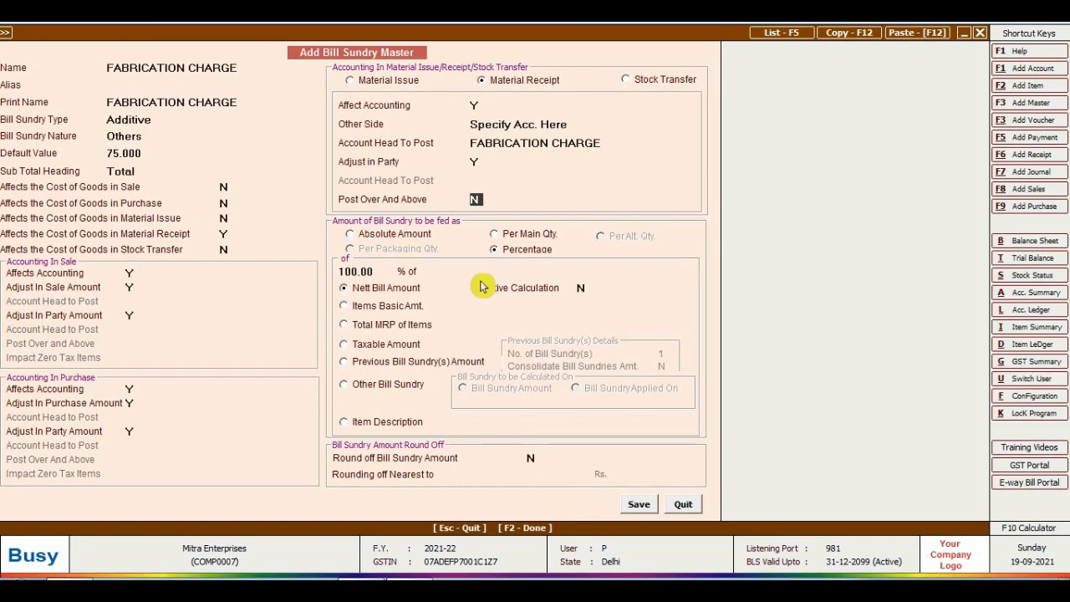
click(494, 235)
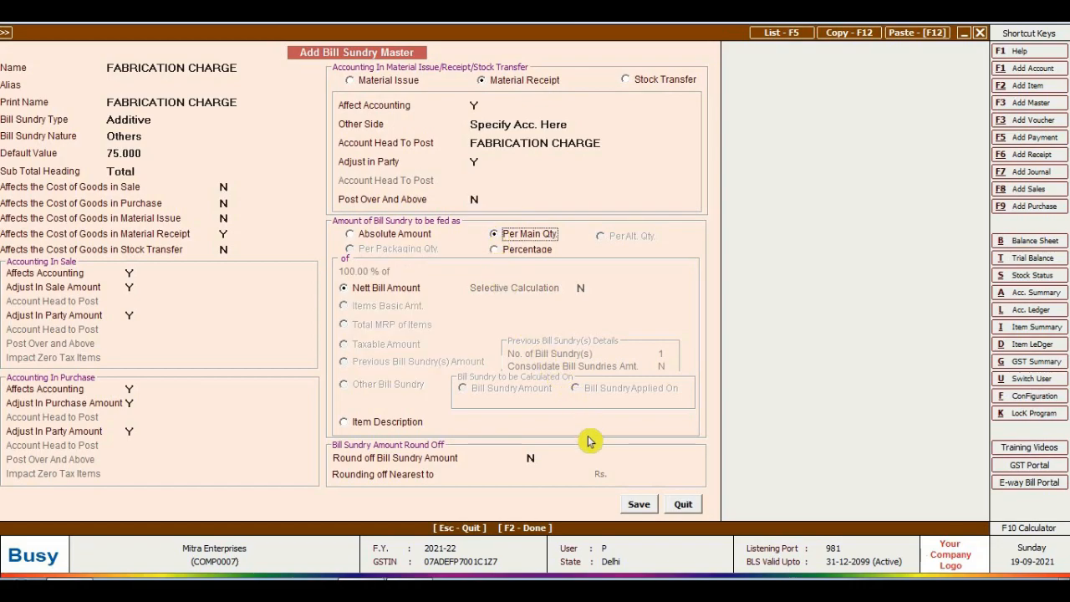
click(639, 506)
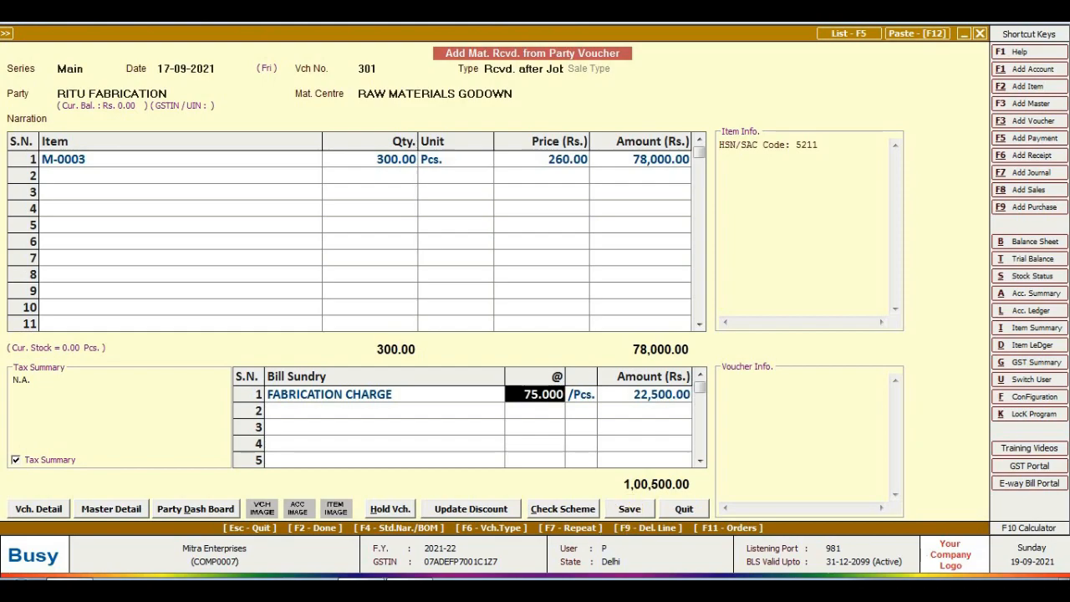
- Set the FABRICATION CHARGE rate to 78 per Pcs. and start saving the voucher
text(78)
key(Return)
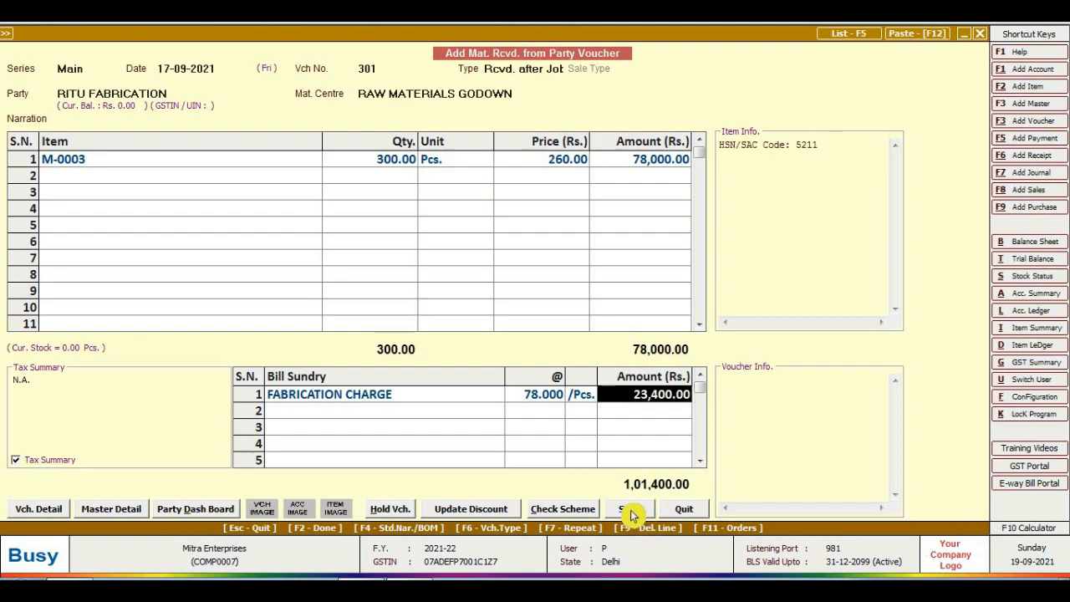
click(632, 511)
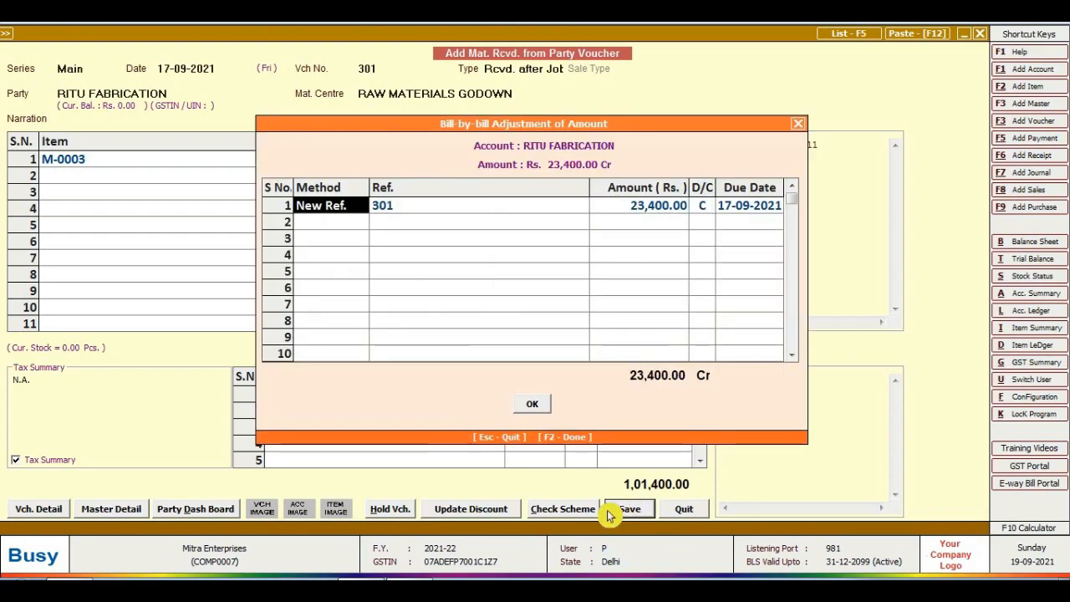
- Accept the bill-by-bill adjustment for RITU FABRICATION as New Ref. 301 of 23,400.00 credit, due 17-09-2021
key(Return)
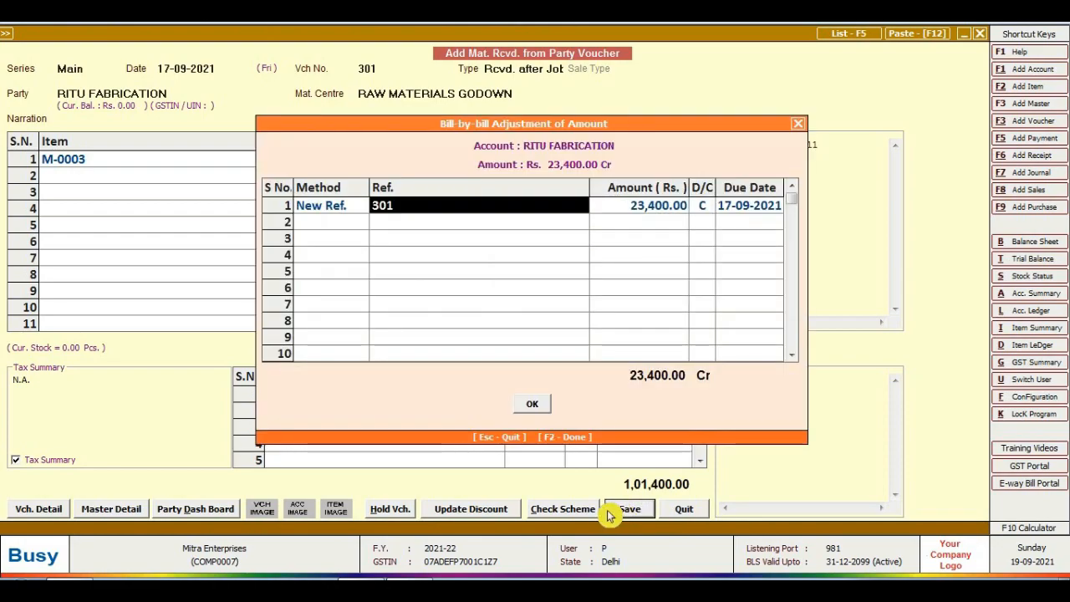
key(Return)
key(Return)
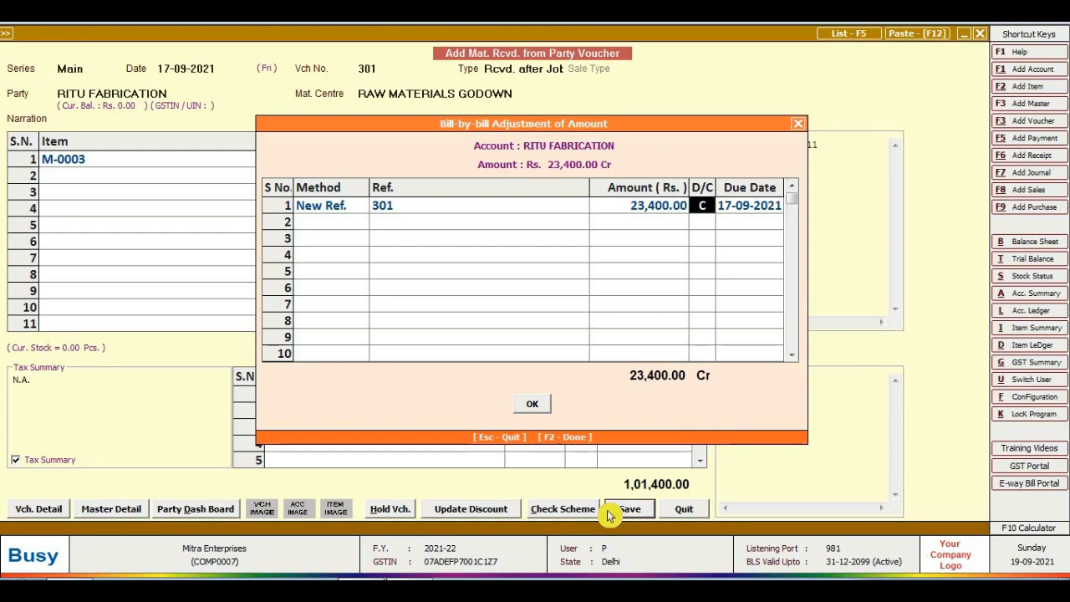
key(Return)
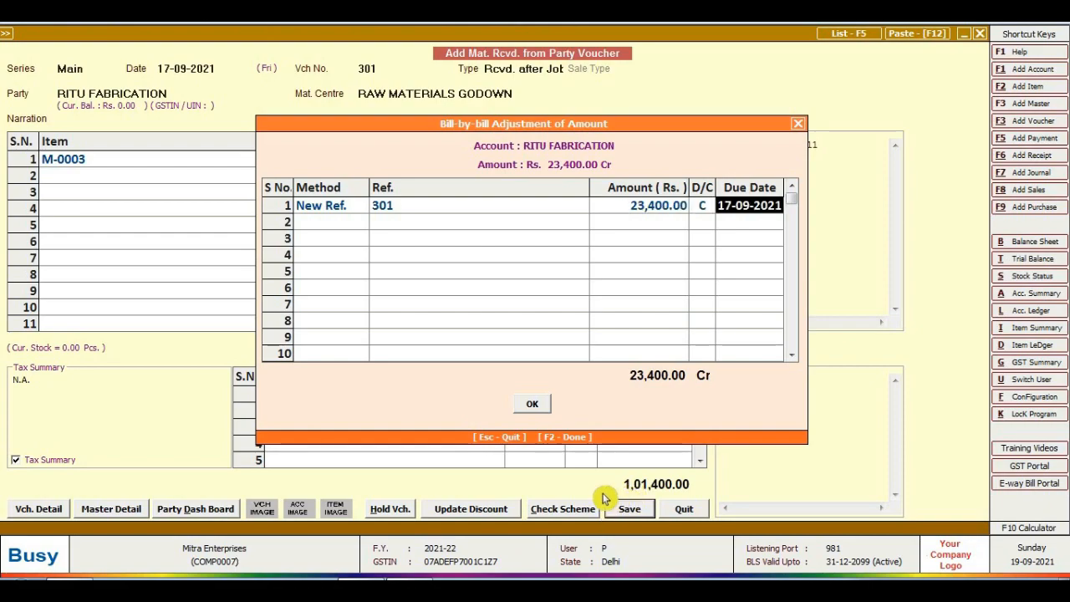
click(536, 407)
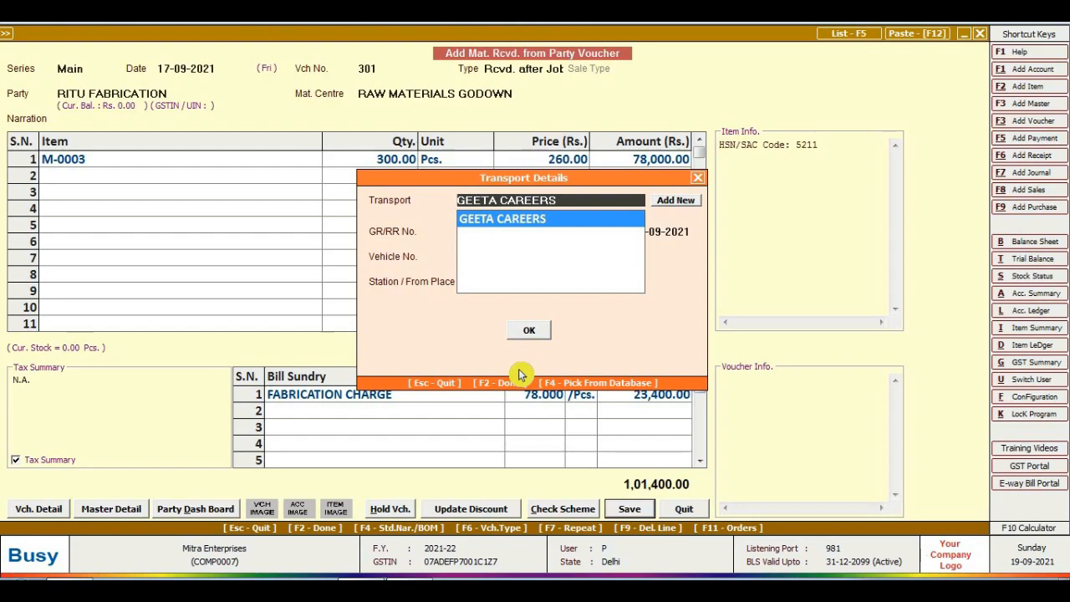
- Add a new transporter named "." and select ABC CARGO as the transport for the voucher
click(673, 203)
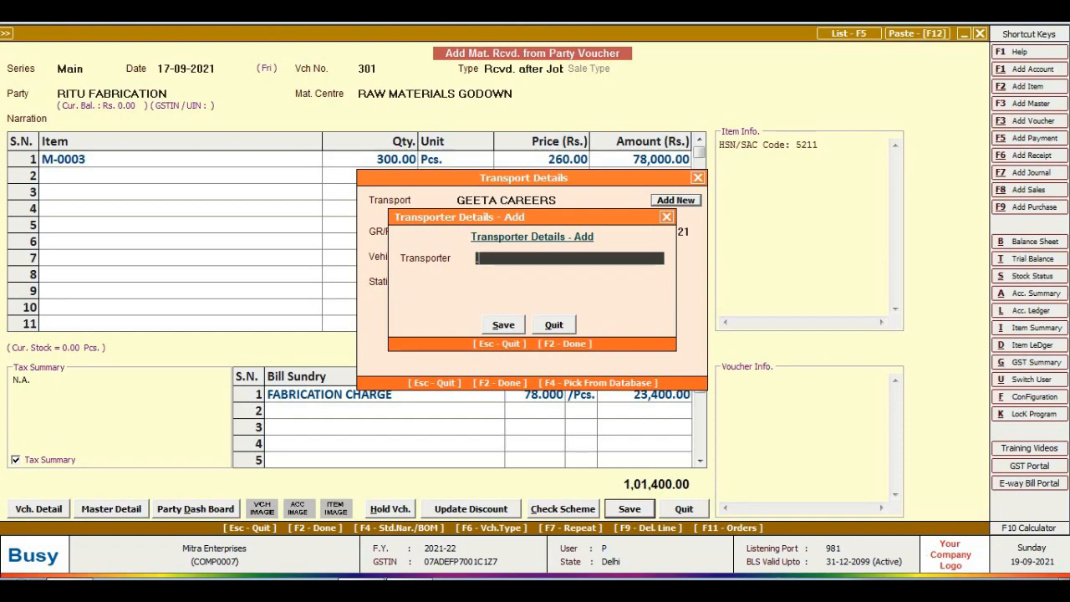
key(Return)
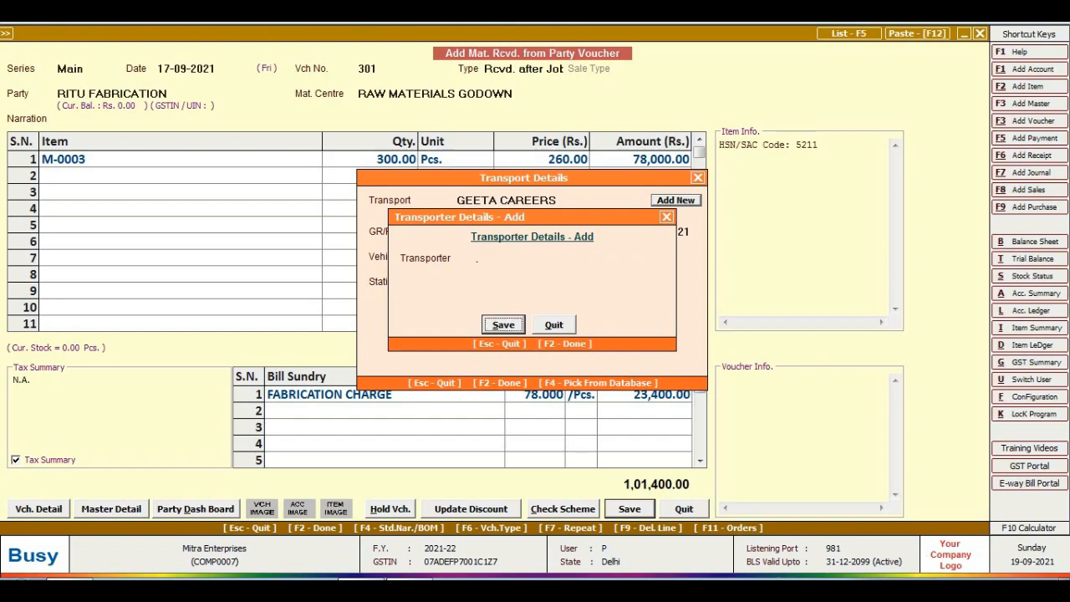
key(Return)
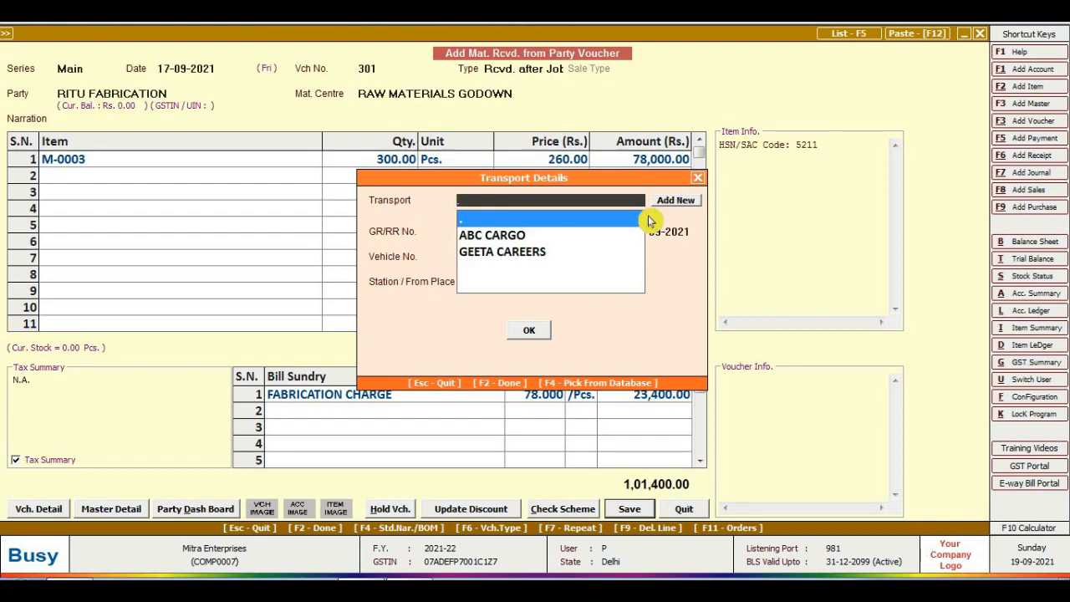
click(518, 238)
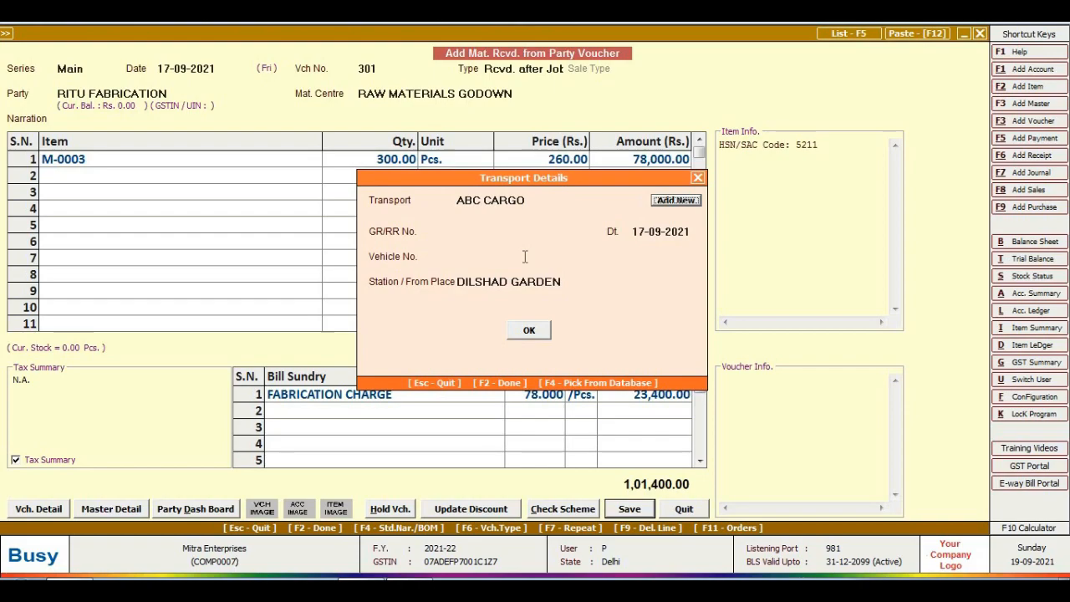
click(504, 207)
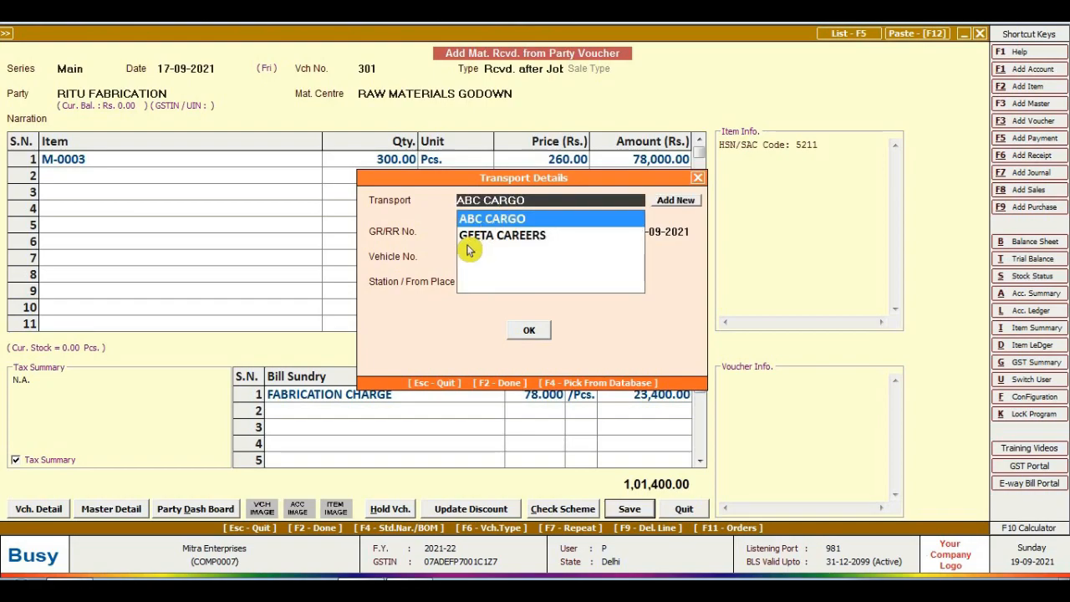
key(Return)
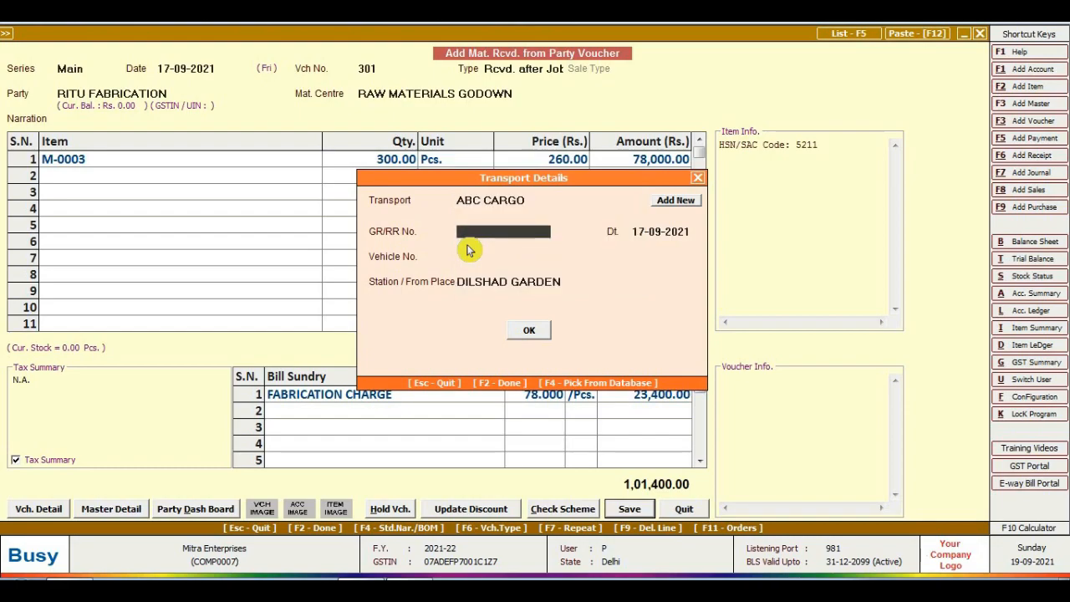
- Leave the GR/RR and vehicle numbers blank, keep the date 17-09-2021, set the station to TILAK NAGAR, and save the voucher
key(Return)
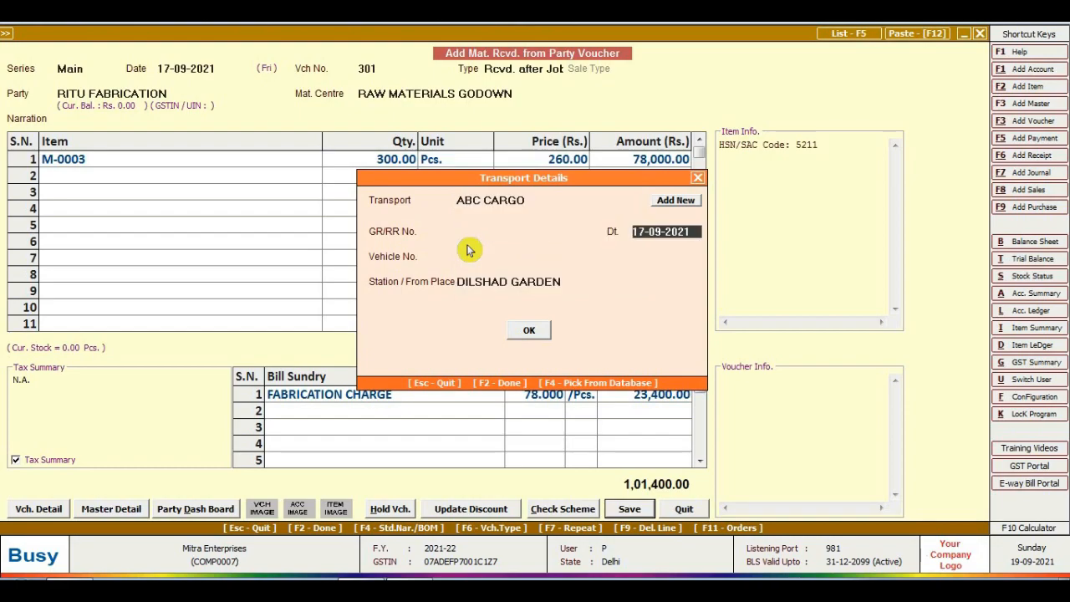
key(Return)
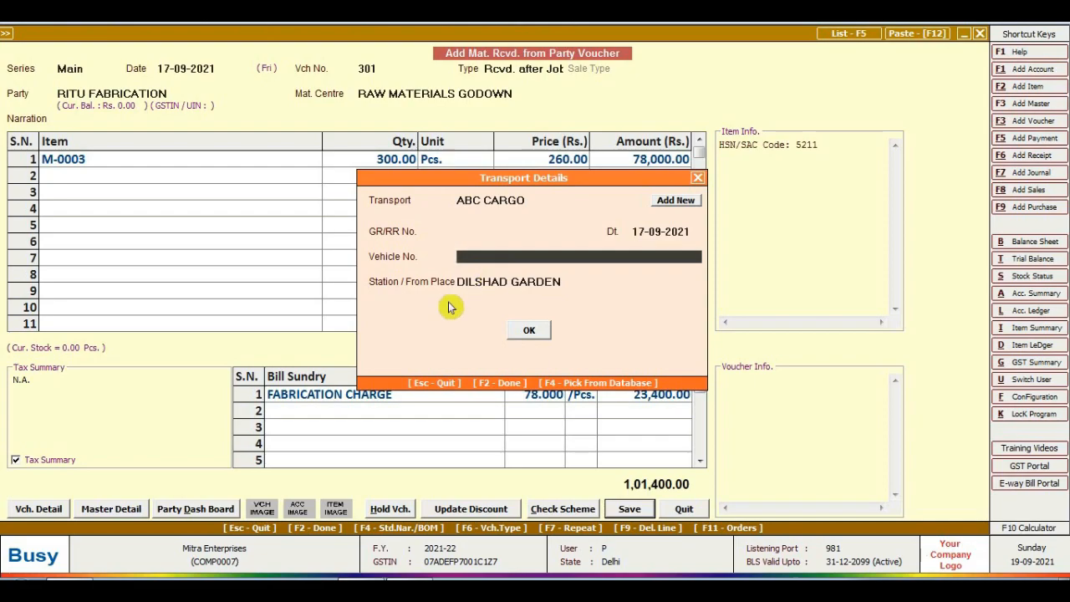
key(Return)
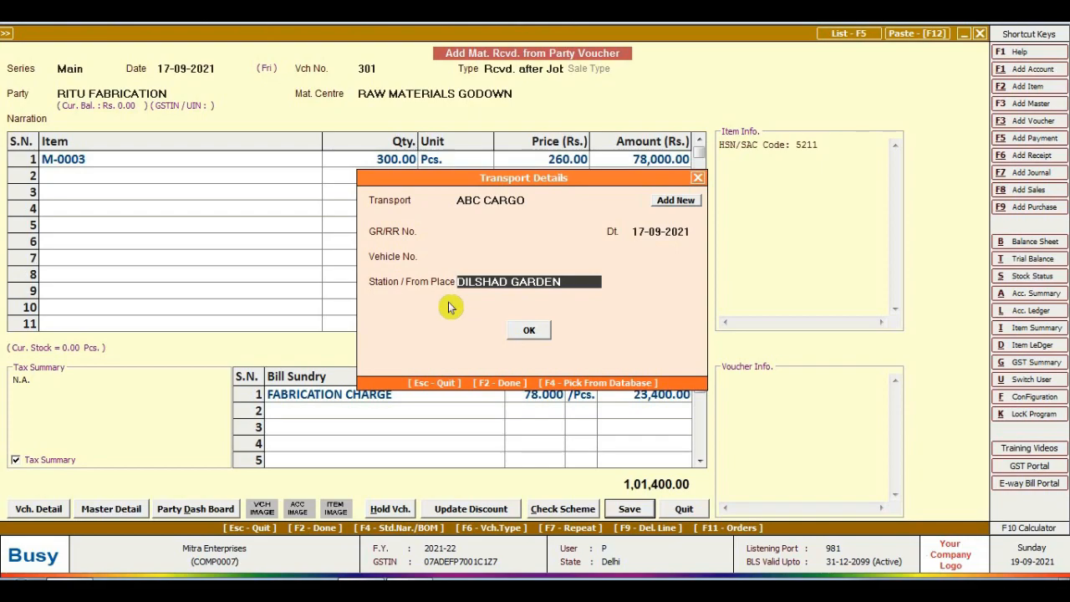
text(TILA)
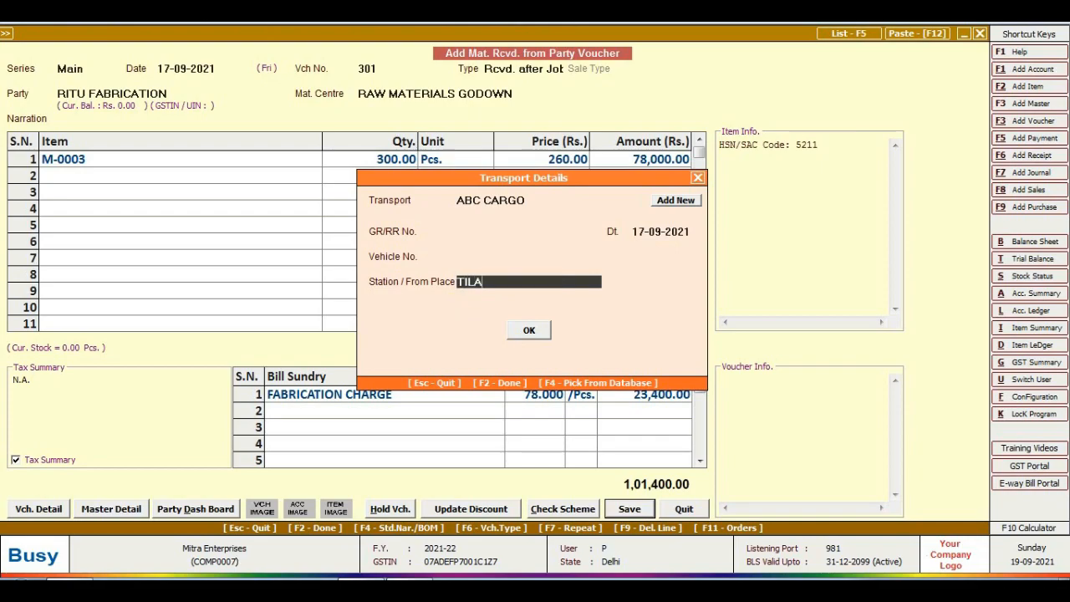
text(K NAGAR)
key(Return)
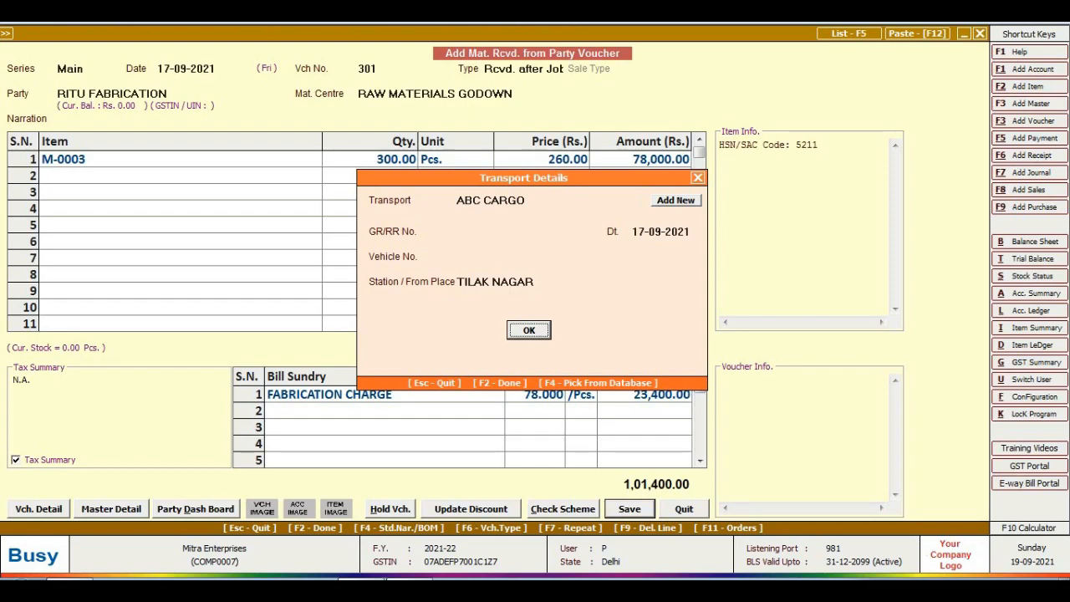
key(Return)
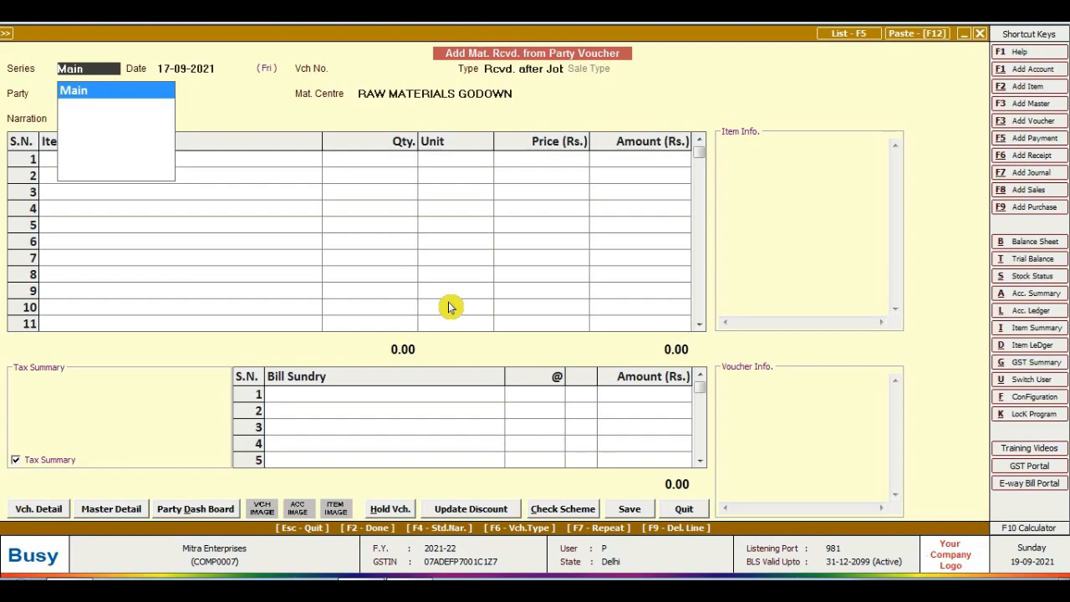
- Begin another material receipt voucher in series Main dated 17-09-2021, with voucher number 303 and type Rcvd. after Job Work
key(Return)
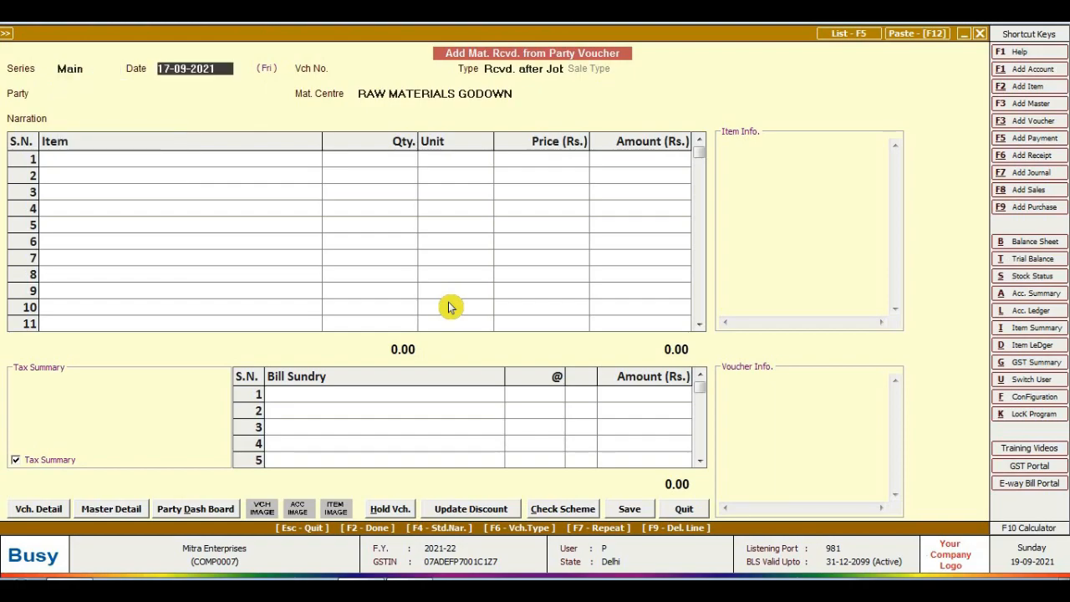
key(Return)
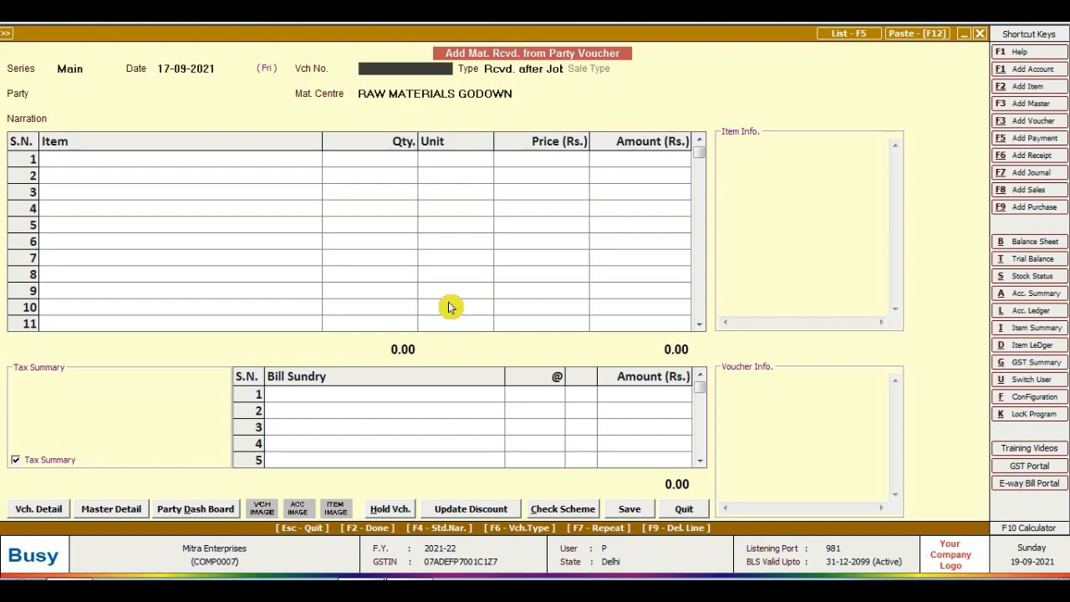
text(303)
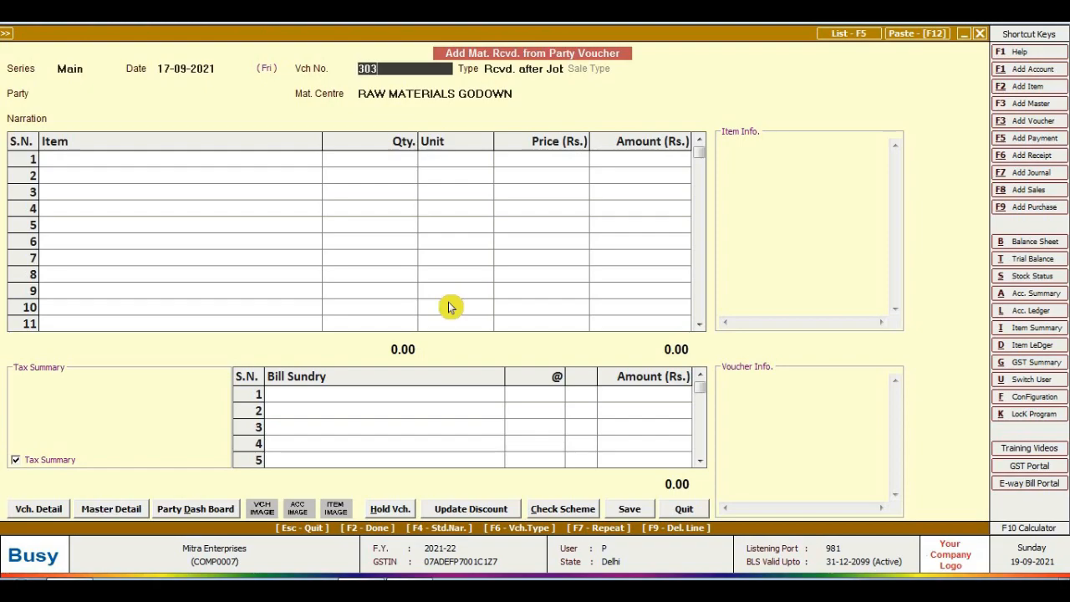
key(Return)
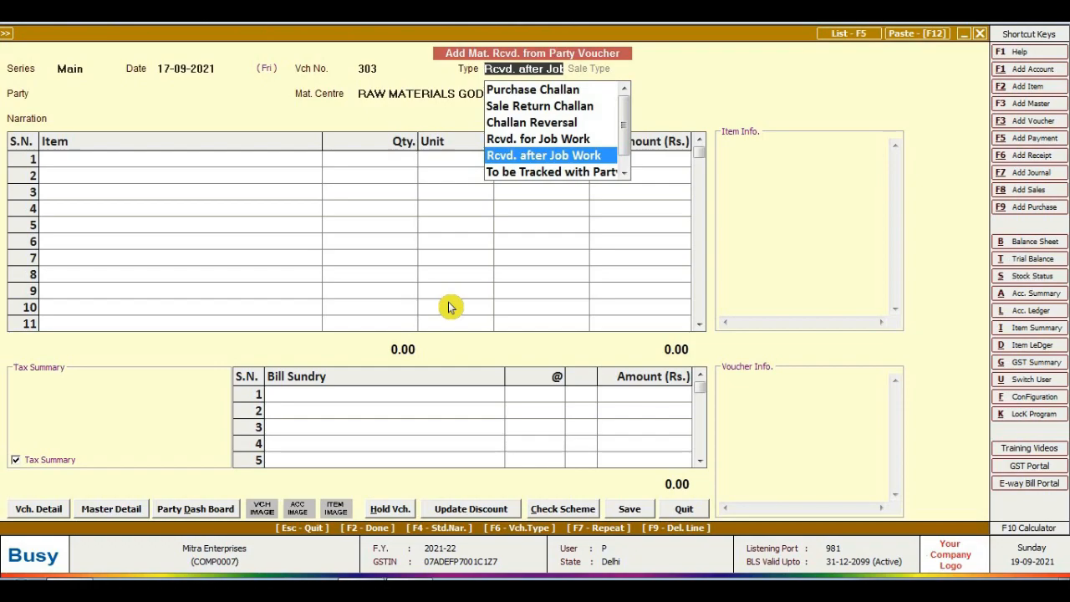
key(Return)
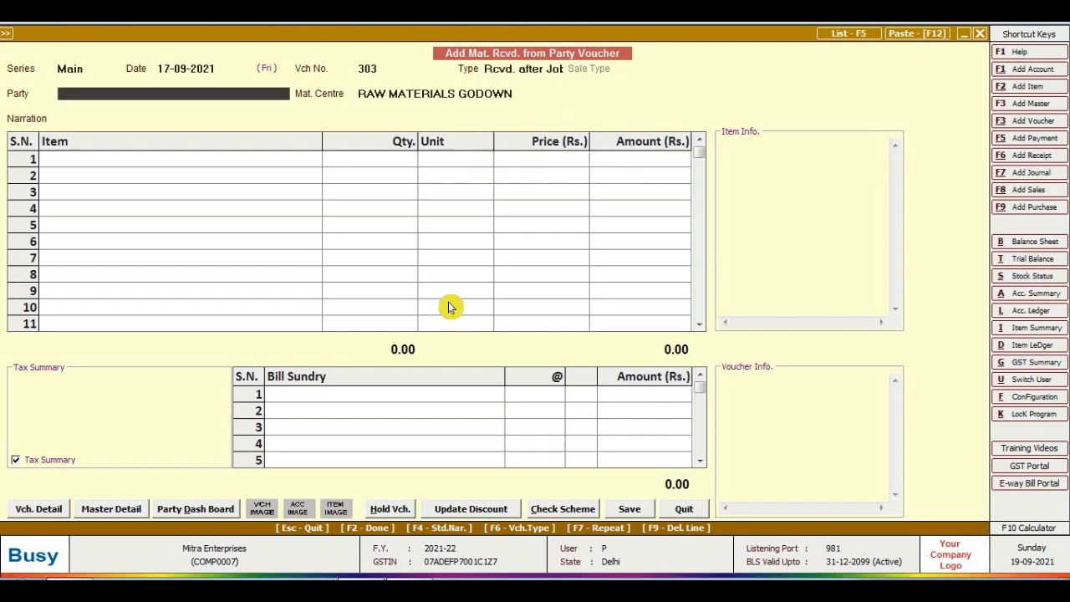
- Set the voucher's party to RITU FABRICATION and keep RAW MATERIALS GODOWN as the material centre
text(RIT)
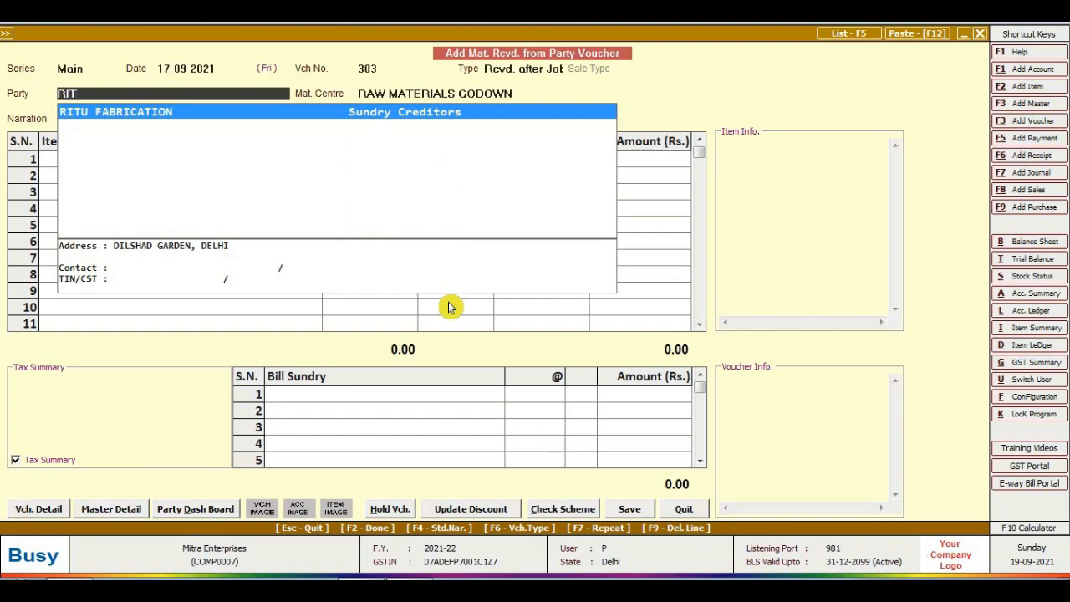
key(Return)
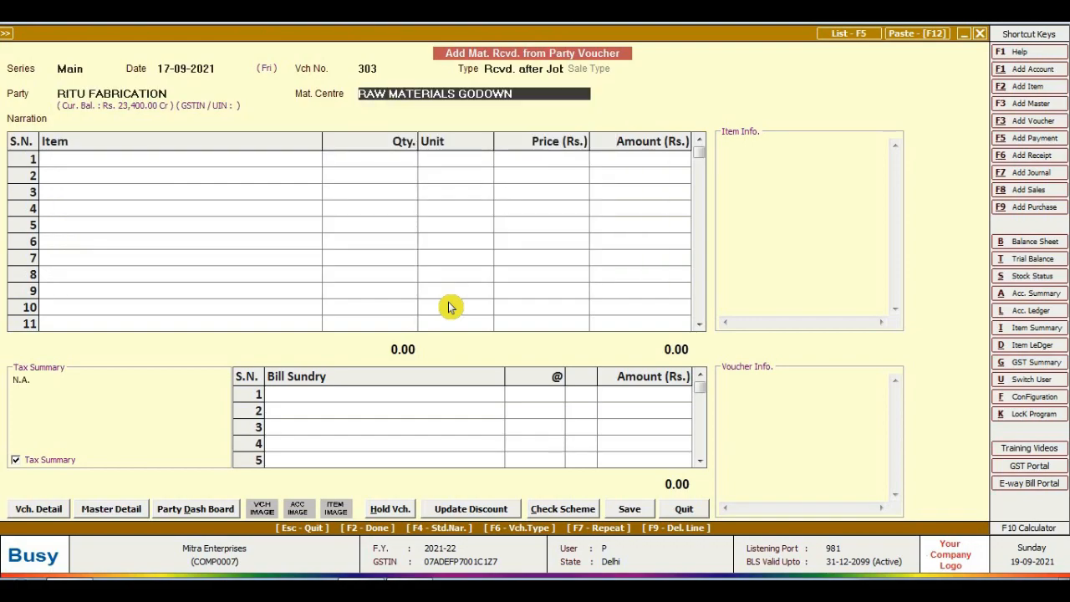
key(Return)
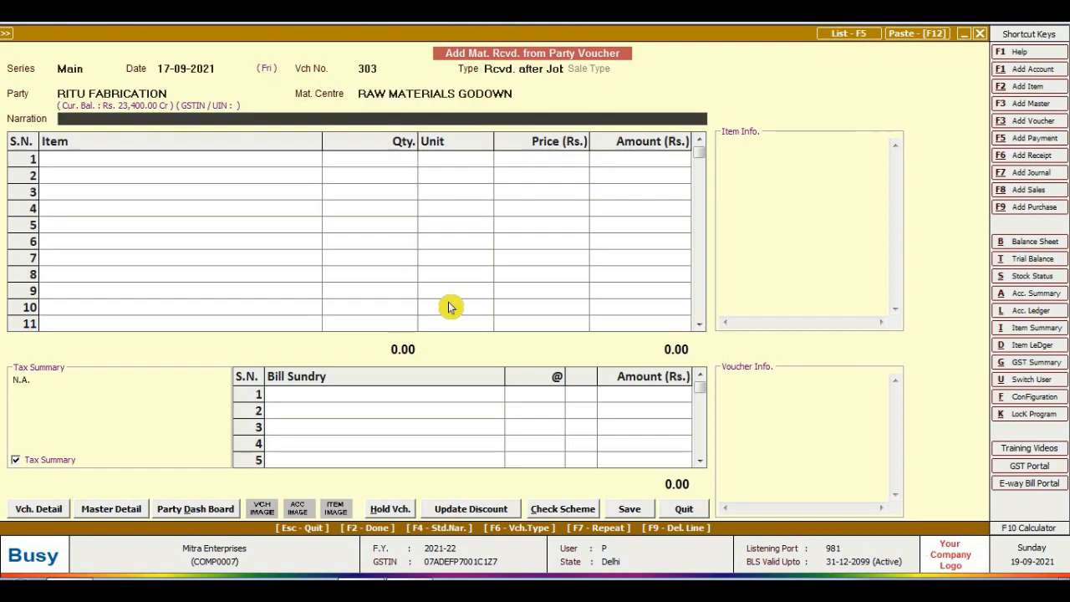
- Leave the narration blank and add item M-0004 with a quantity of 250 Pcs. on the voucher's first line
key(Return)
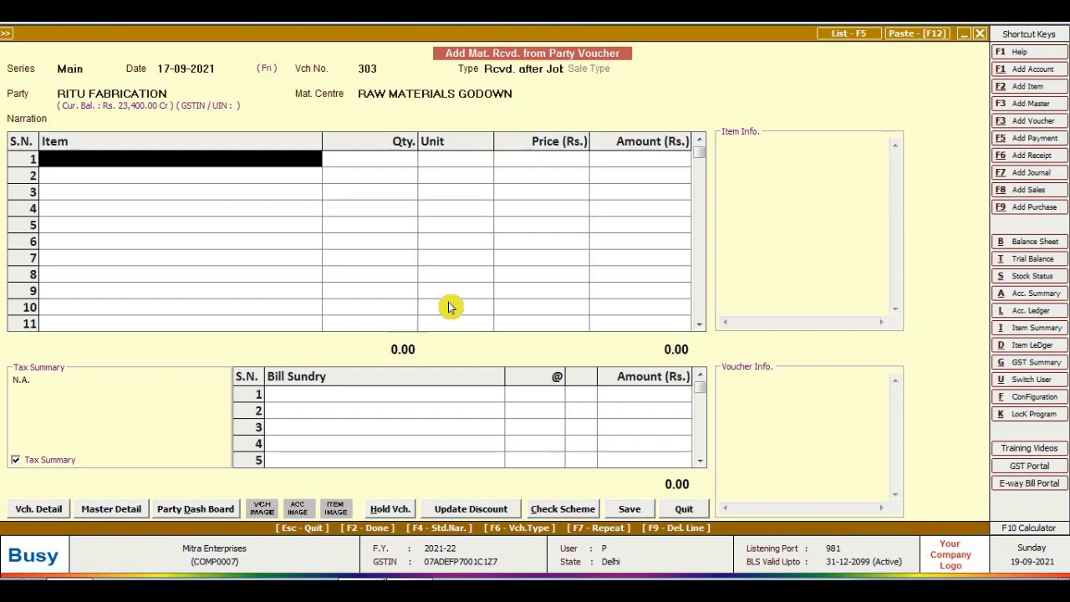
text(4)
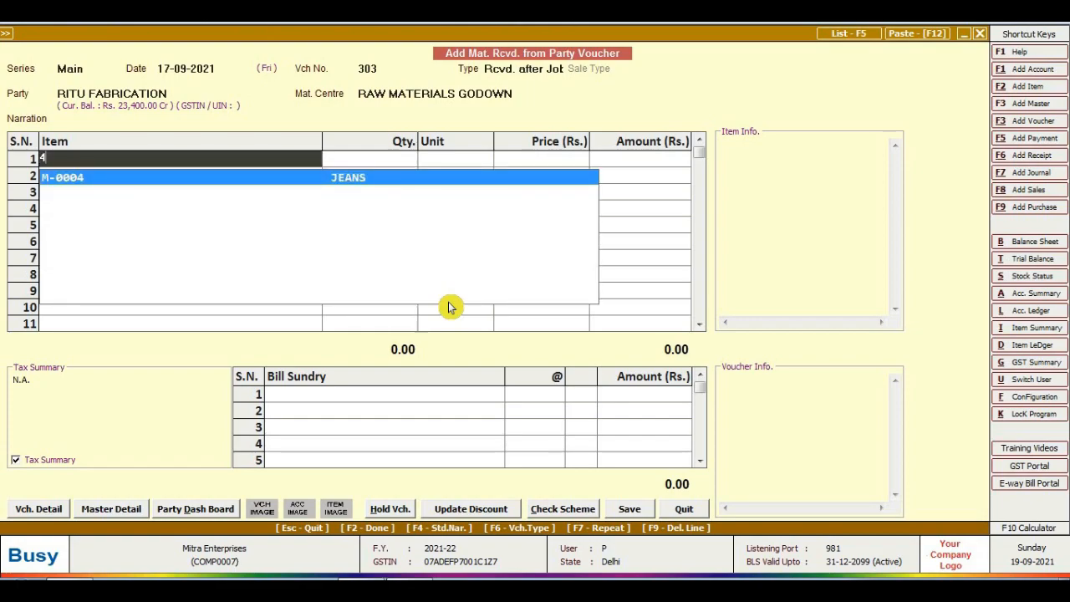
key(Return)
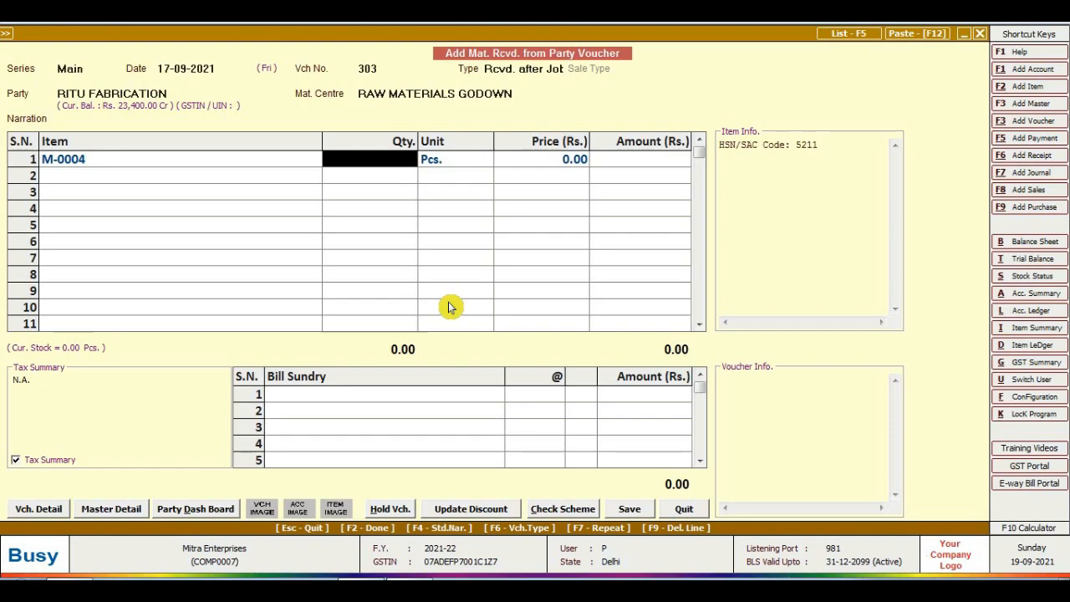
text(250)
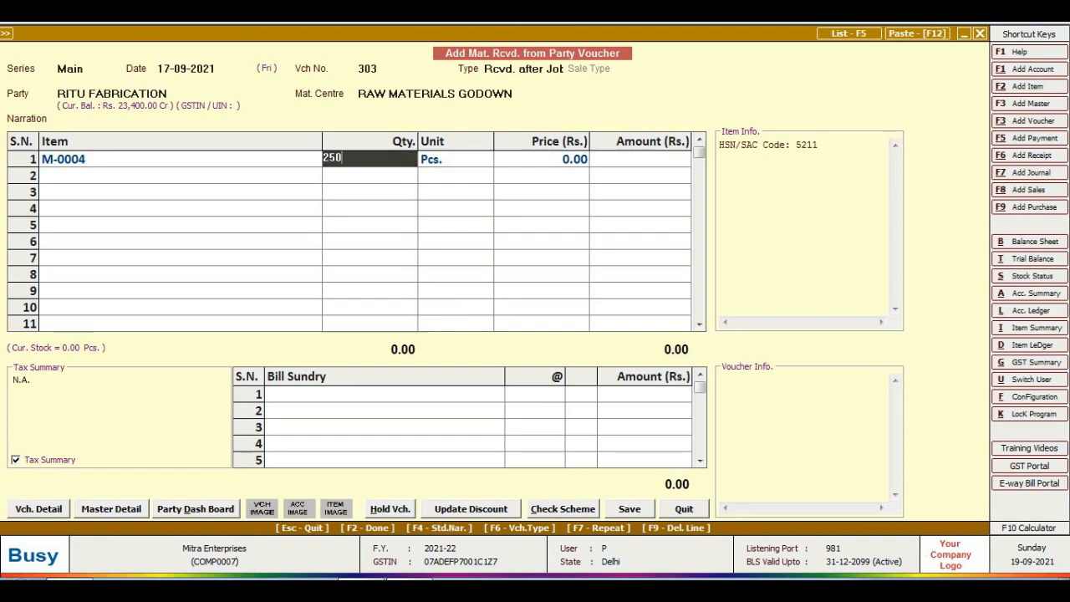
key(Return)
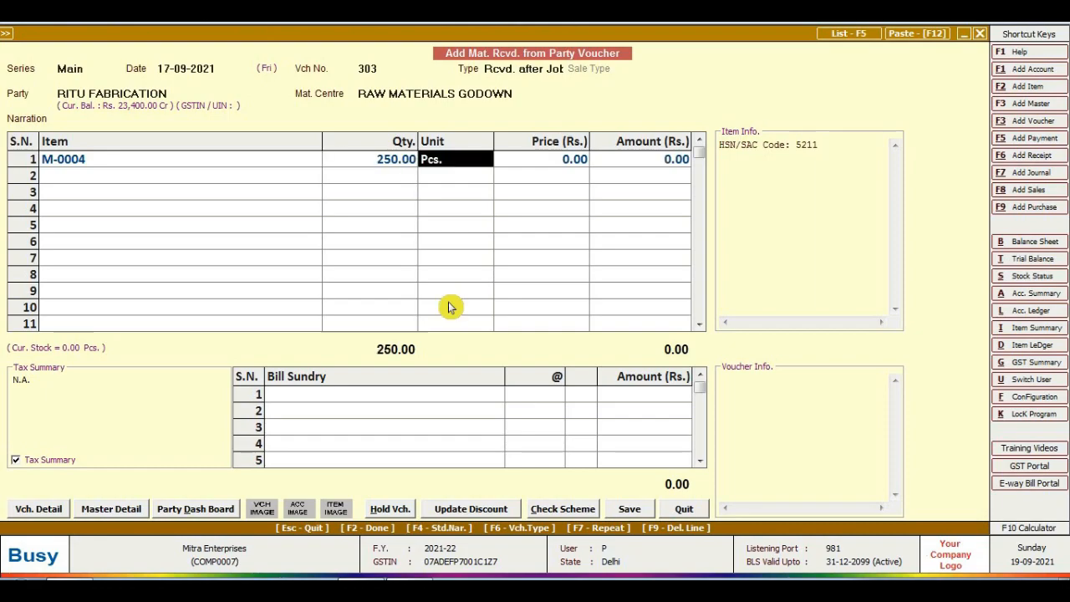
key(Return)
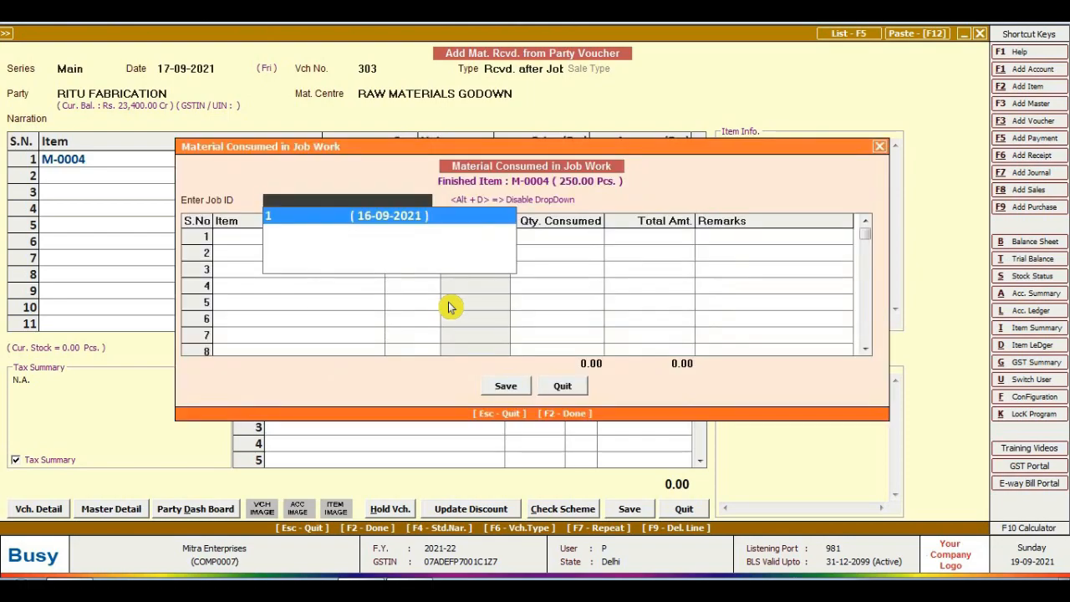
- Select job ID 1 for the consumed material, keep 250.00 metres of SUPER NT at 65,000.00, and save the consumption details
key(Return)
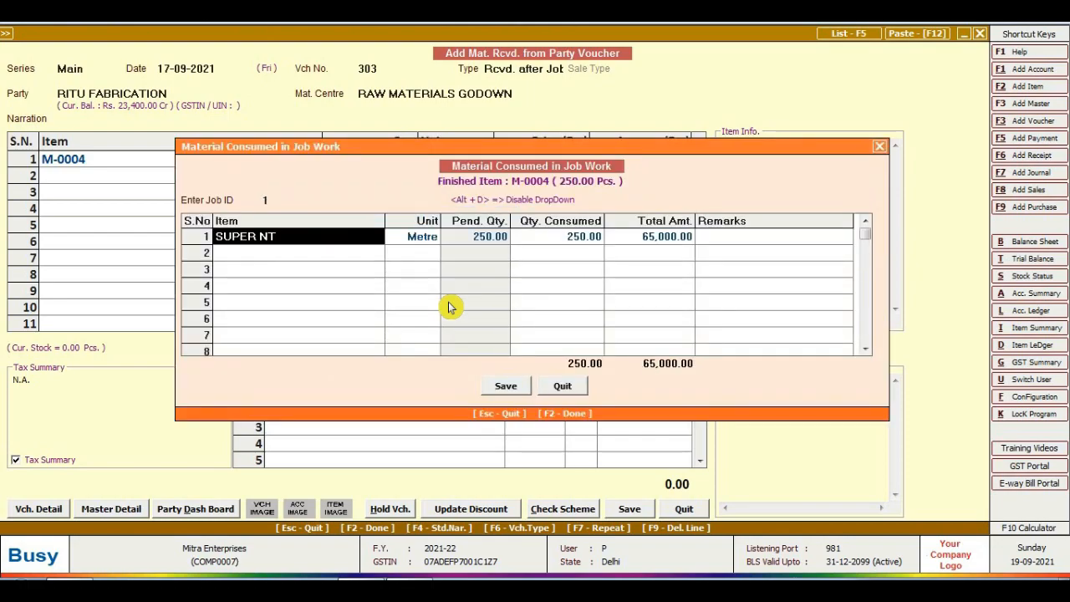
key(Return)
key(Return)
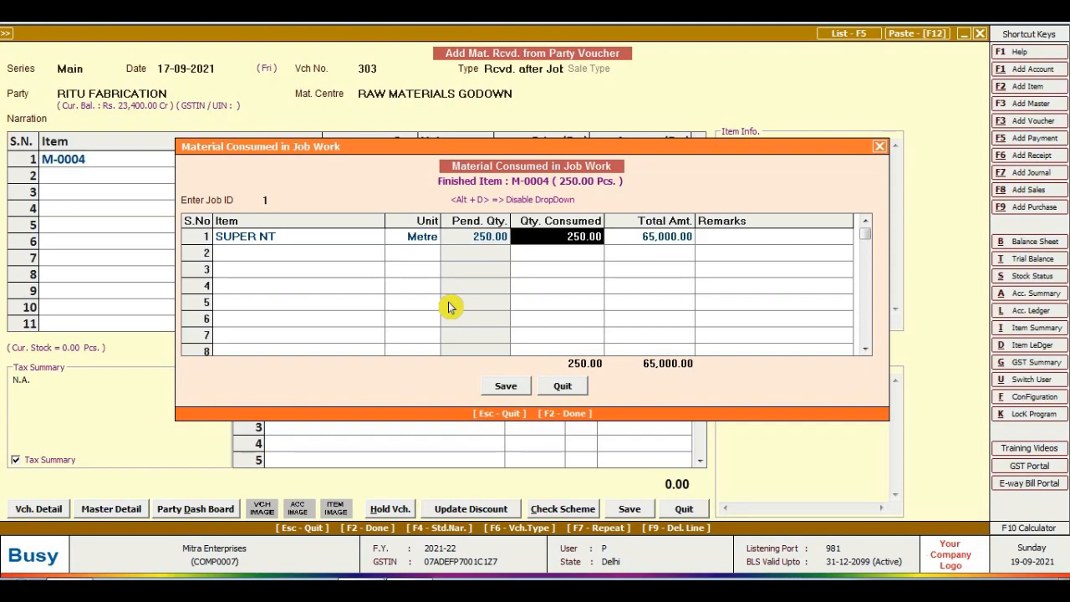
key(Return)
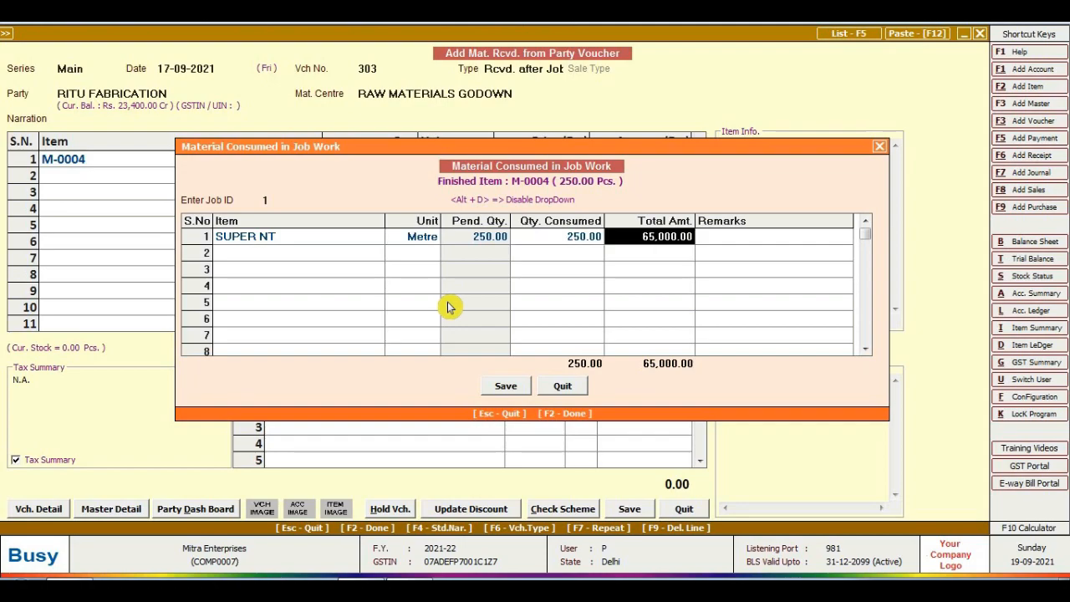
click(505, 389)
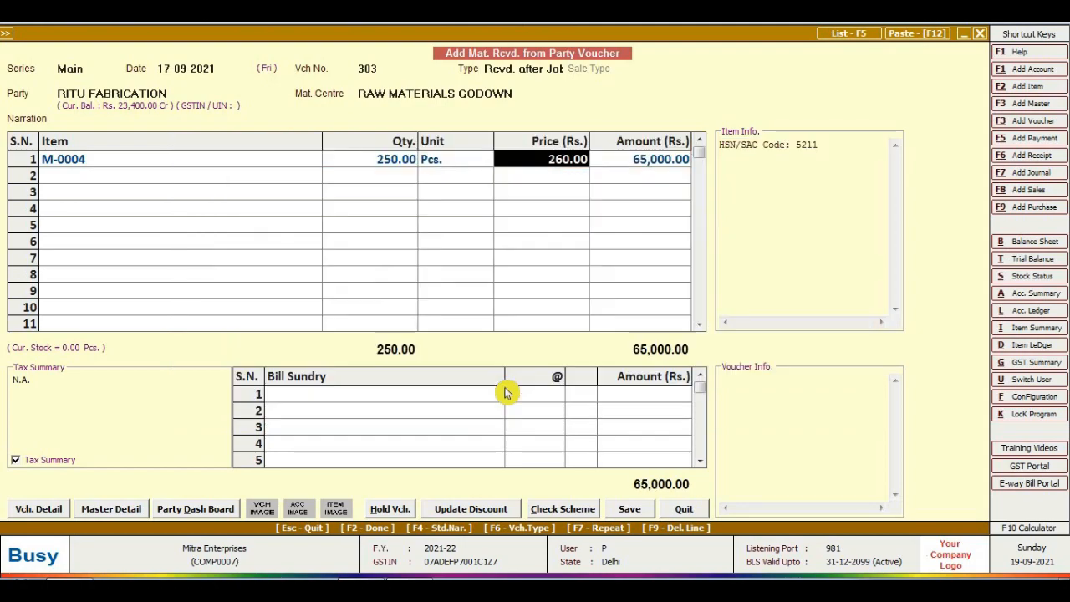
- Keep M-0004's price and amount, and add the FABRICATION CHARGE bill sundry at 80 per piece
key(Return)
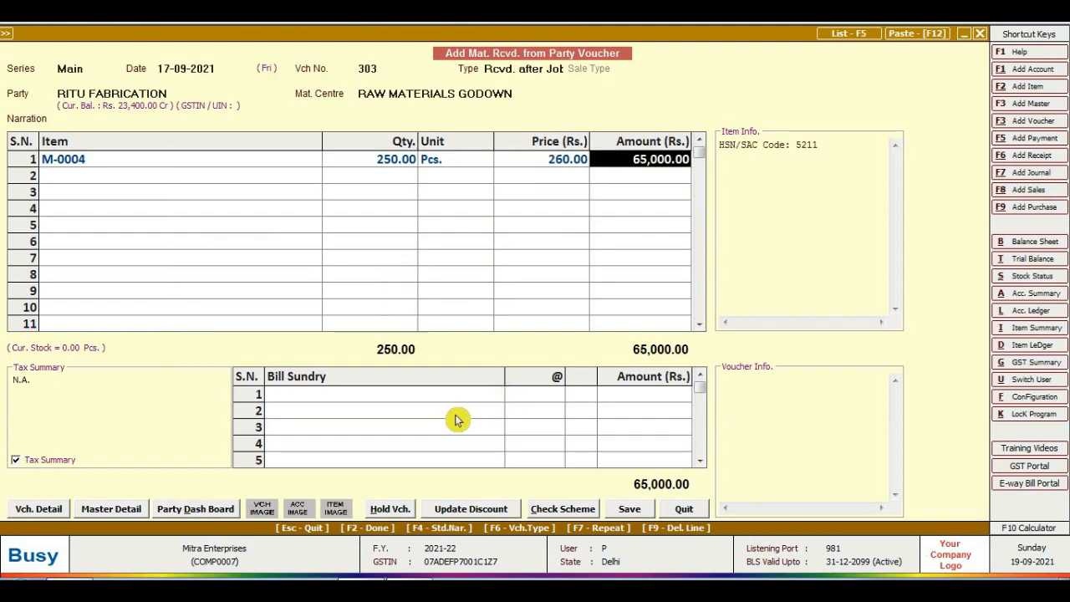
click(362, 398)
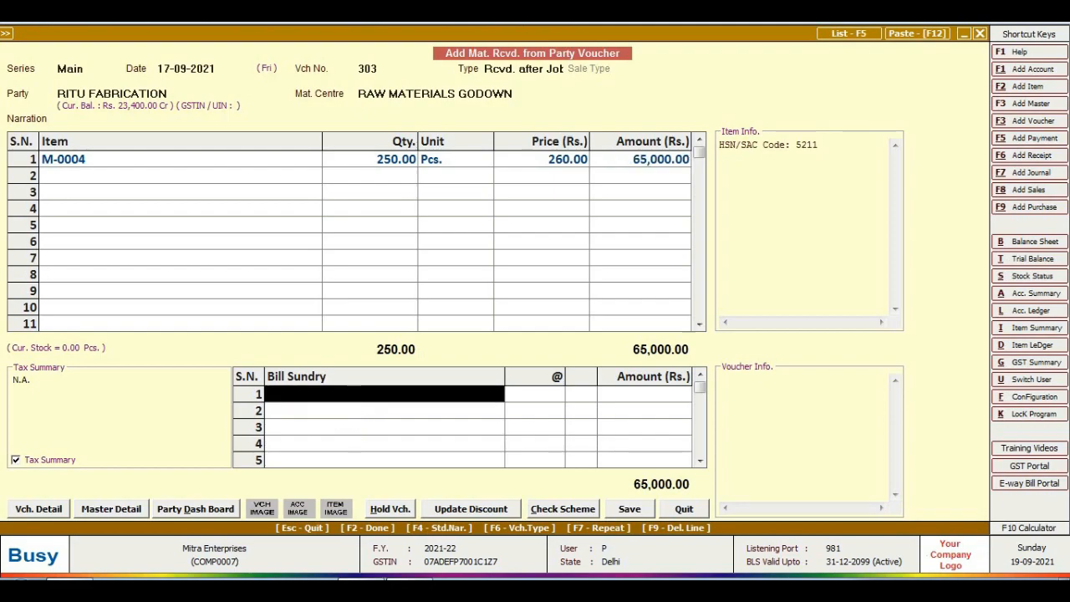
text(fAB)
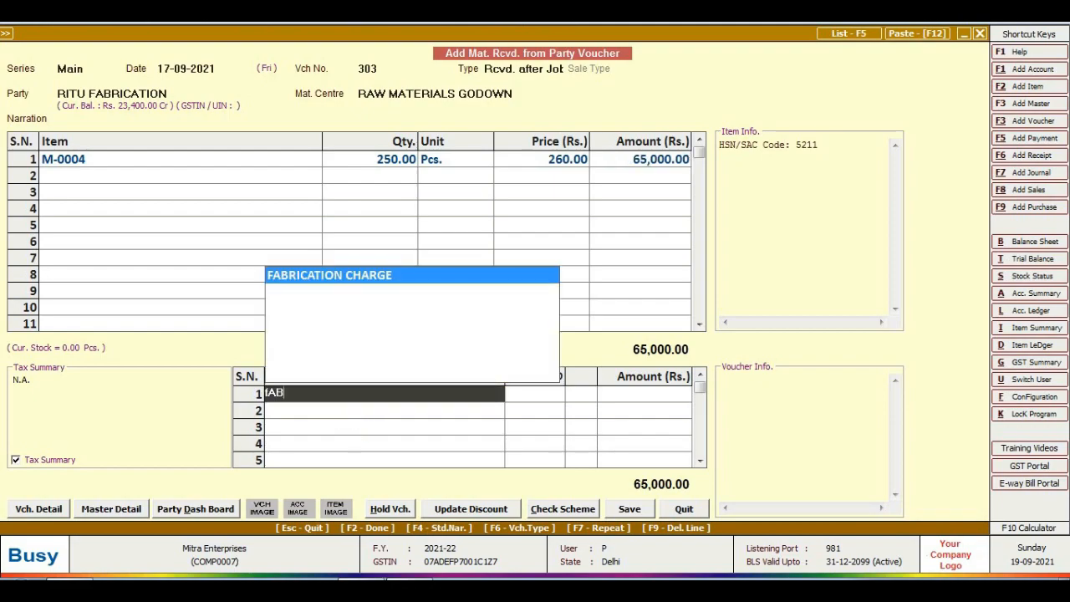
key(Return)
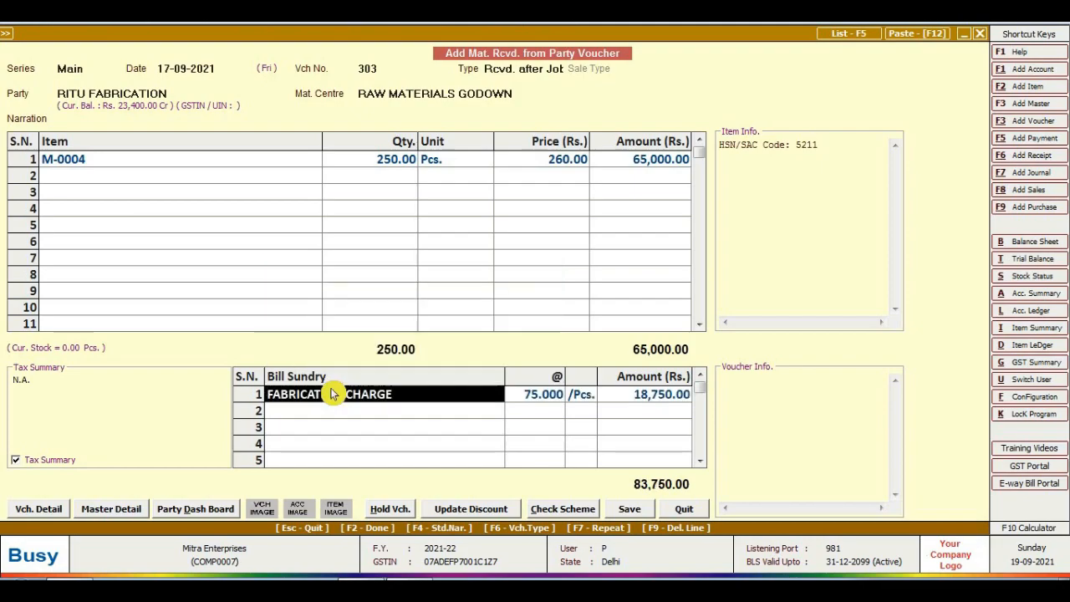
key(Return)
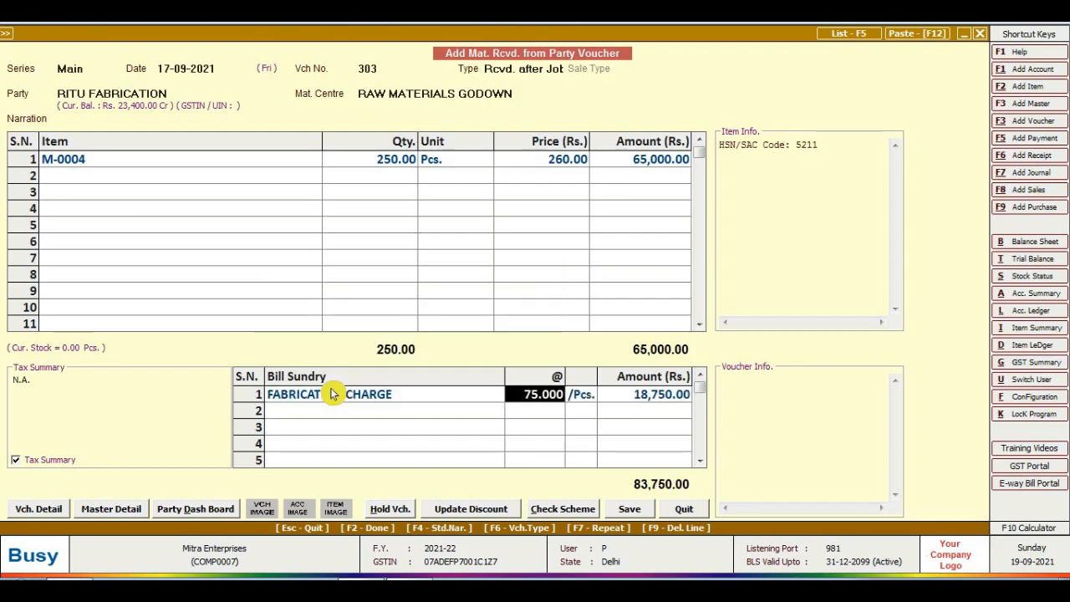
text(80)
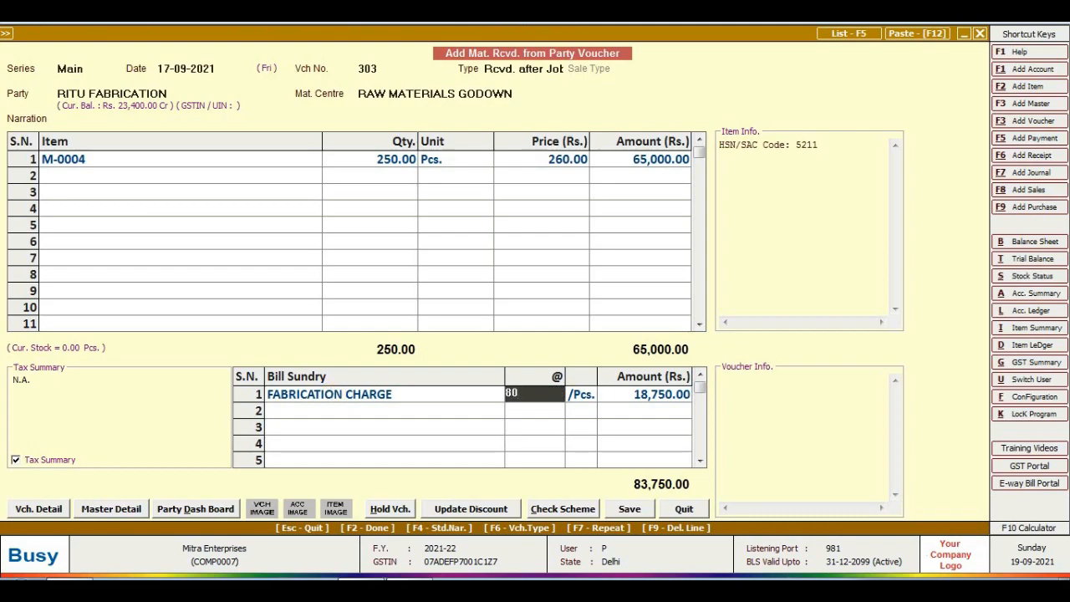
key(Return)
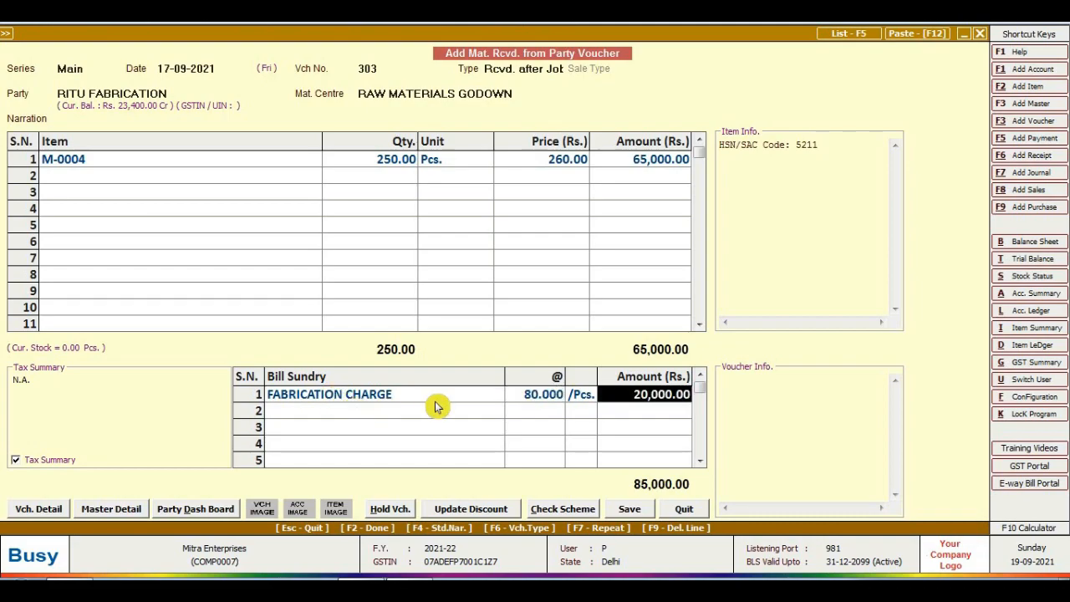
- Begin saving the voucher and accept its bill-by-bill adjustment as New Ref. 303 for 20,000.00 credit, due 17-09-2021
click(633, 509)
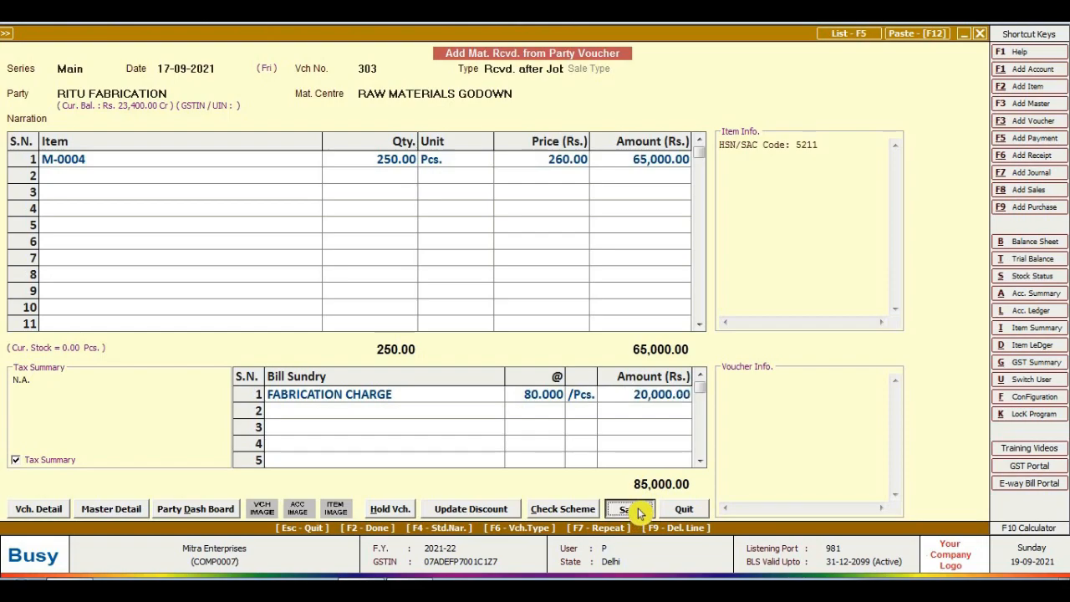
click(637, 511)
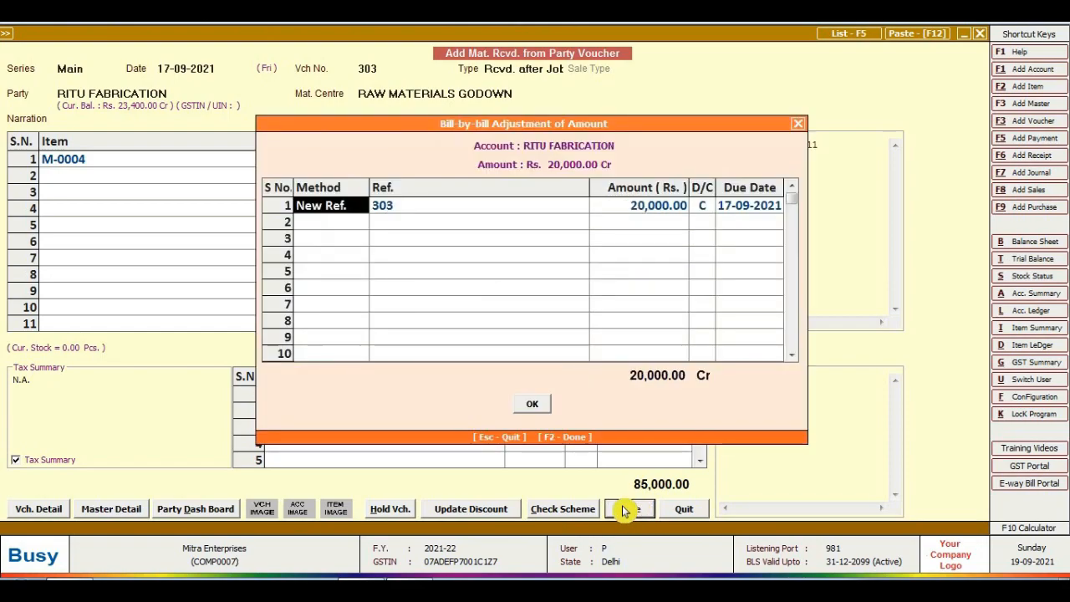
key(Return)
key(Return)
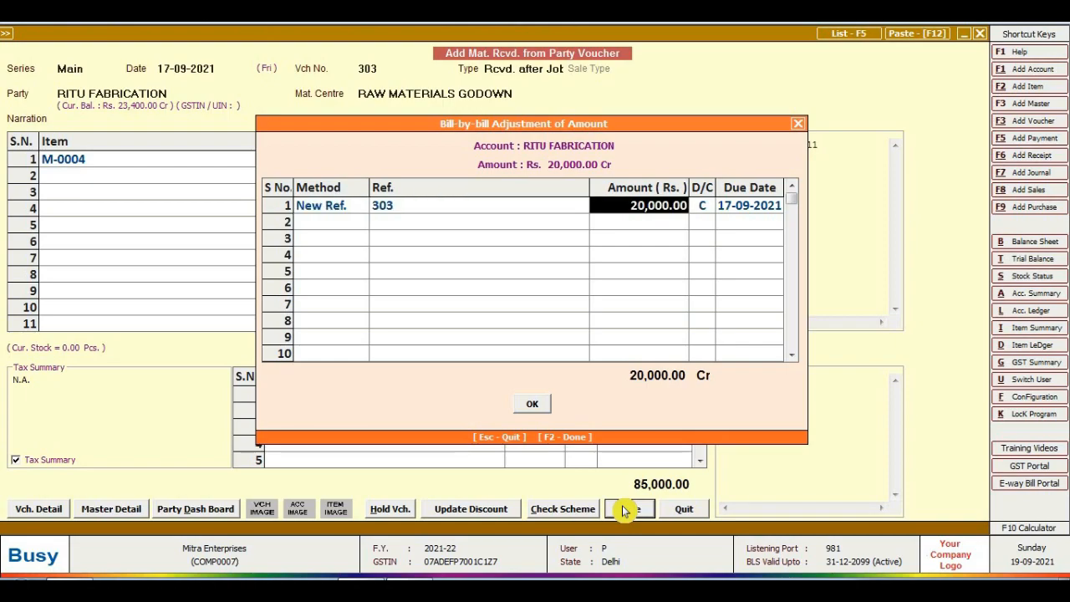
key(Return)
key(Return)
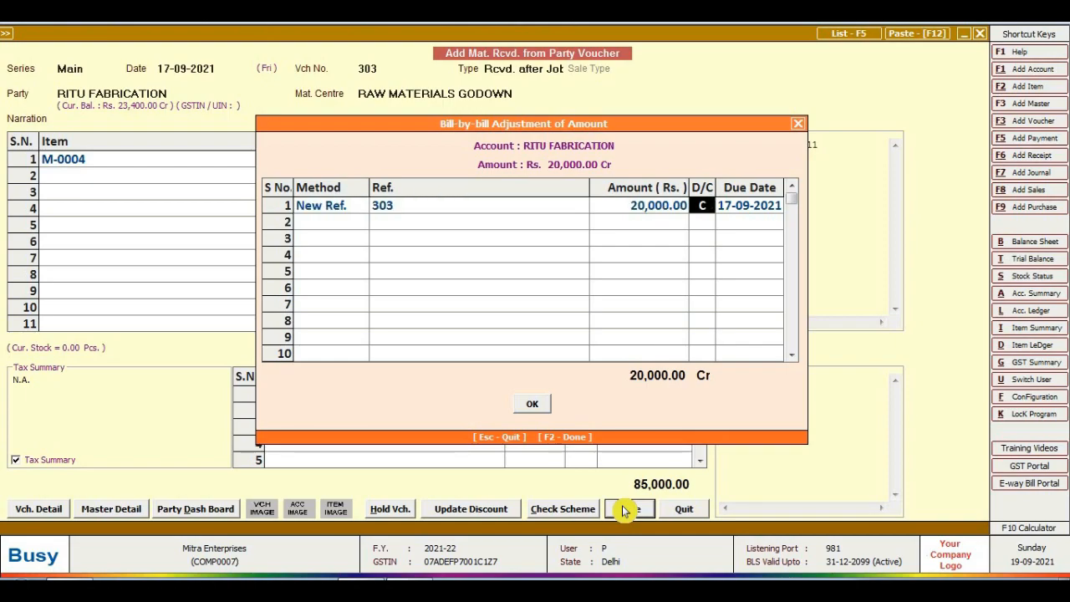
click(537, 407)
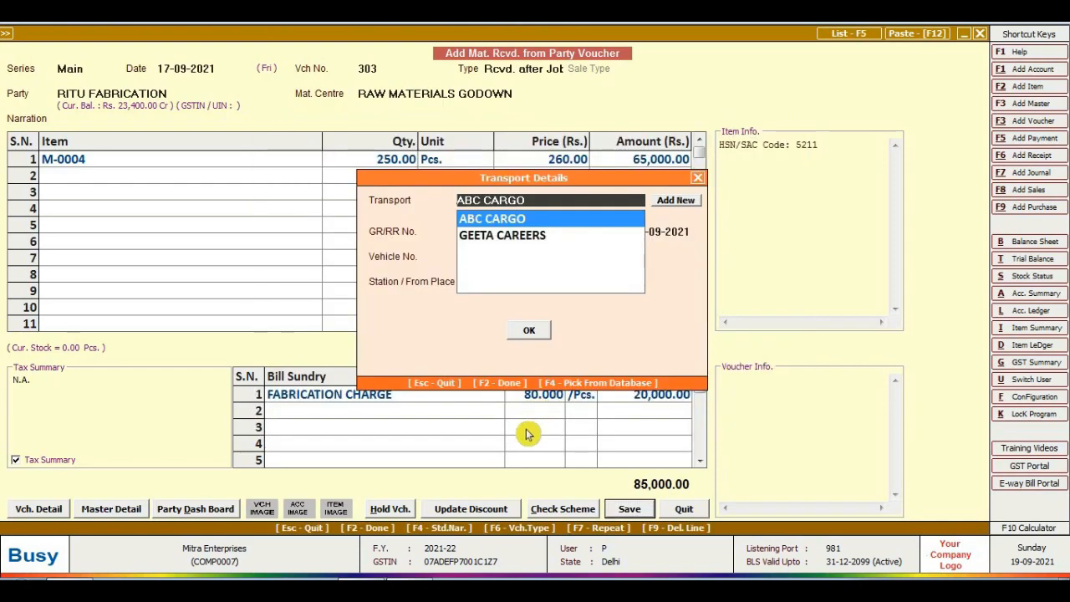
- Keep ABC CARGO and station TILAK NAGAR with blank GR/RR and vehicle numbers, save the voucher, and exit voucher entry
key(Return)
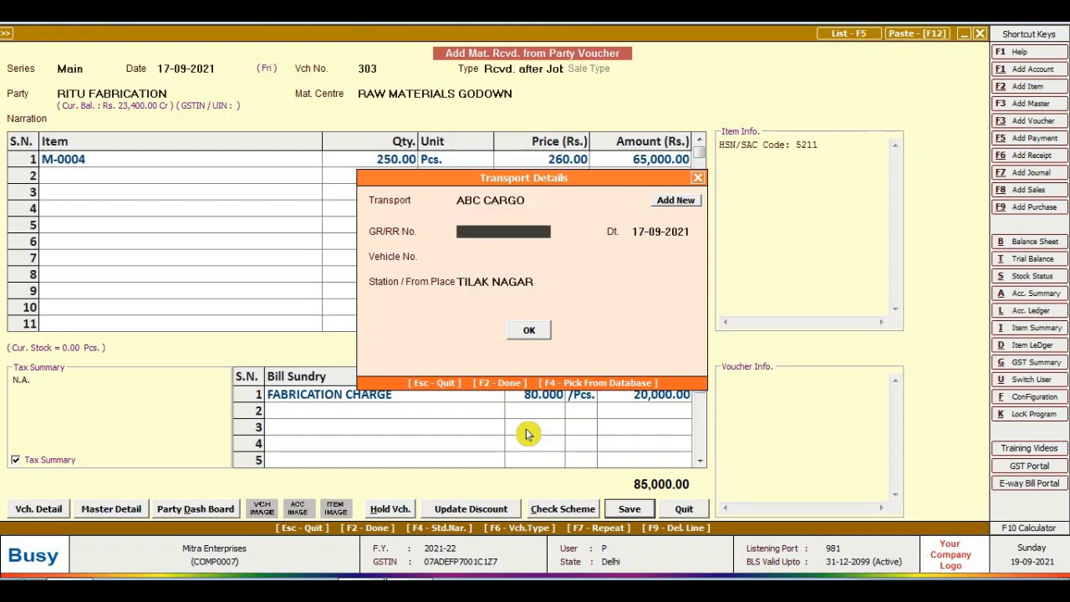
key(Return)
key(Return)
key(Return)
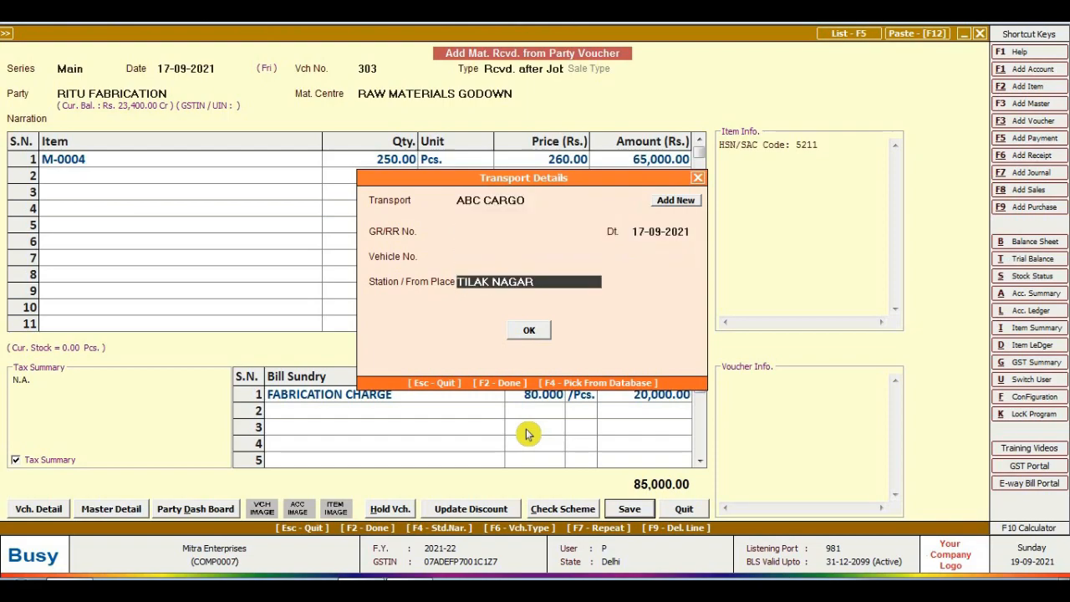
key(Return)
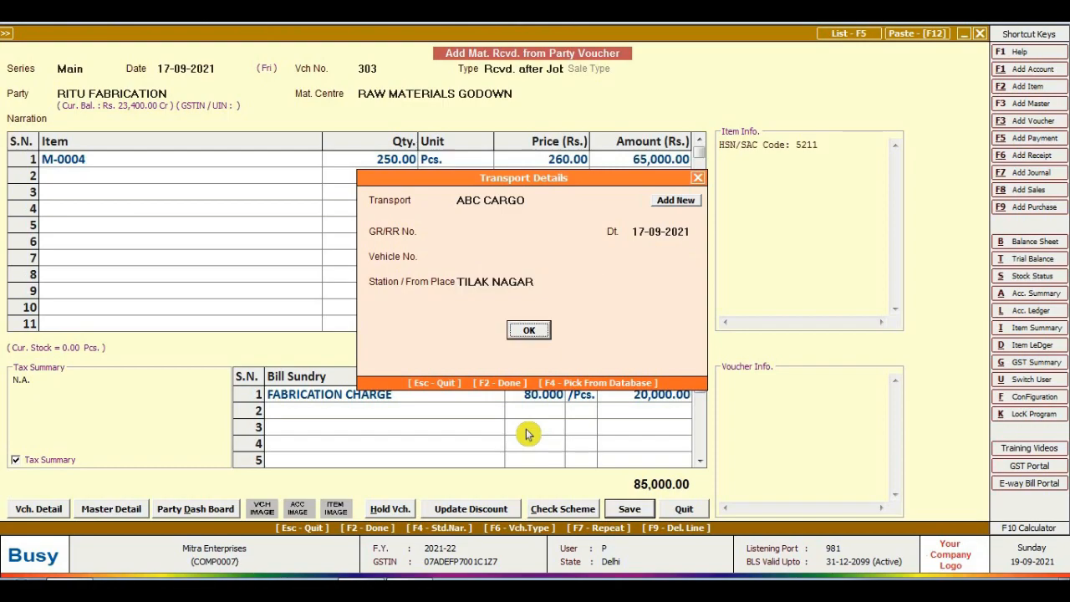
key(Return)
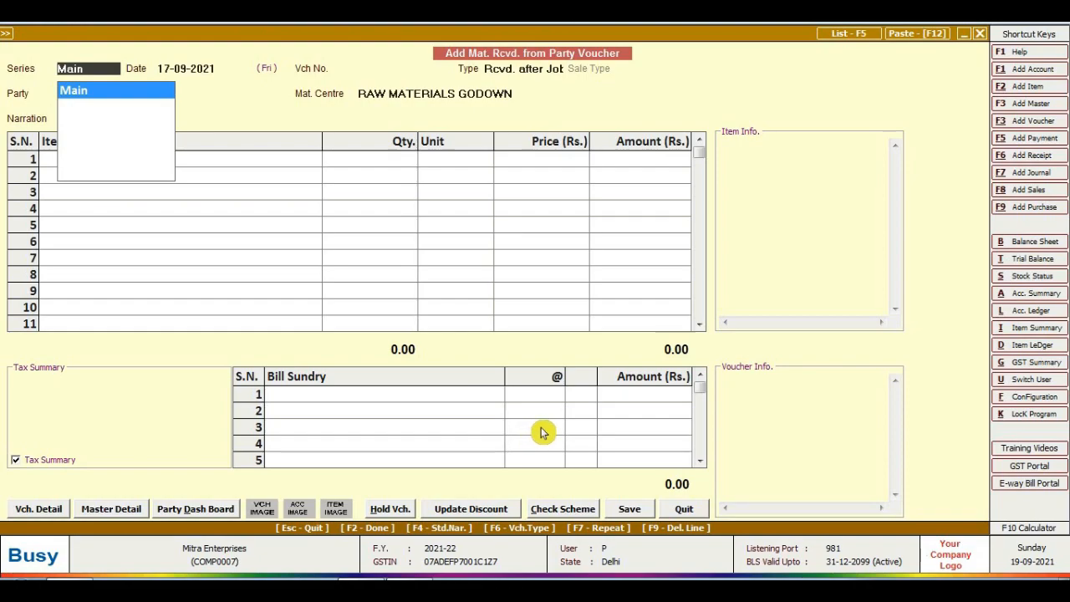
key(Escape)
key(Escape)
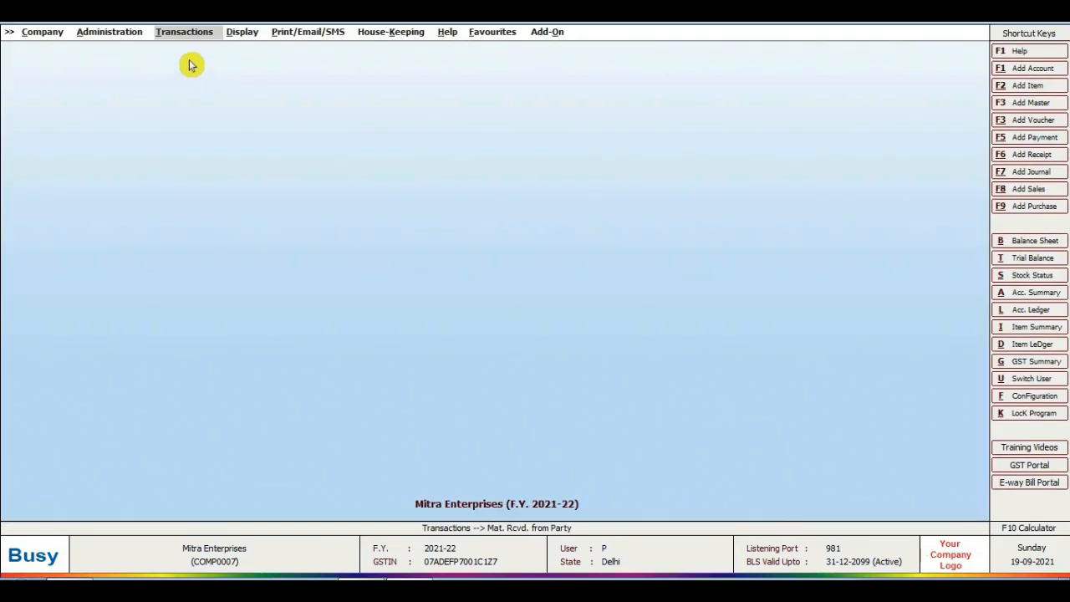